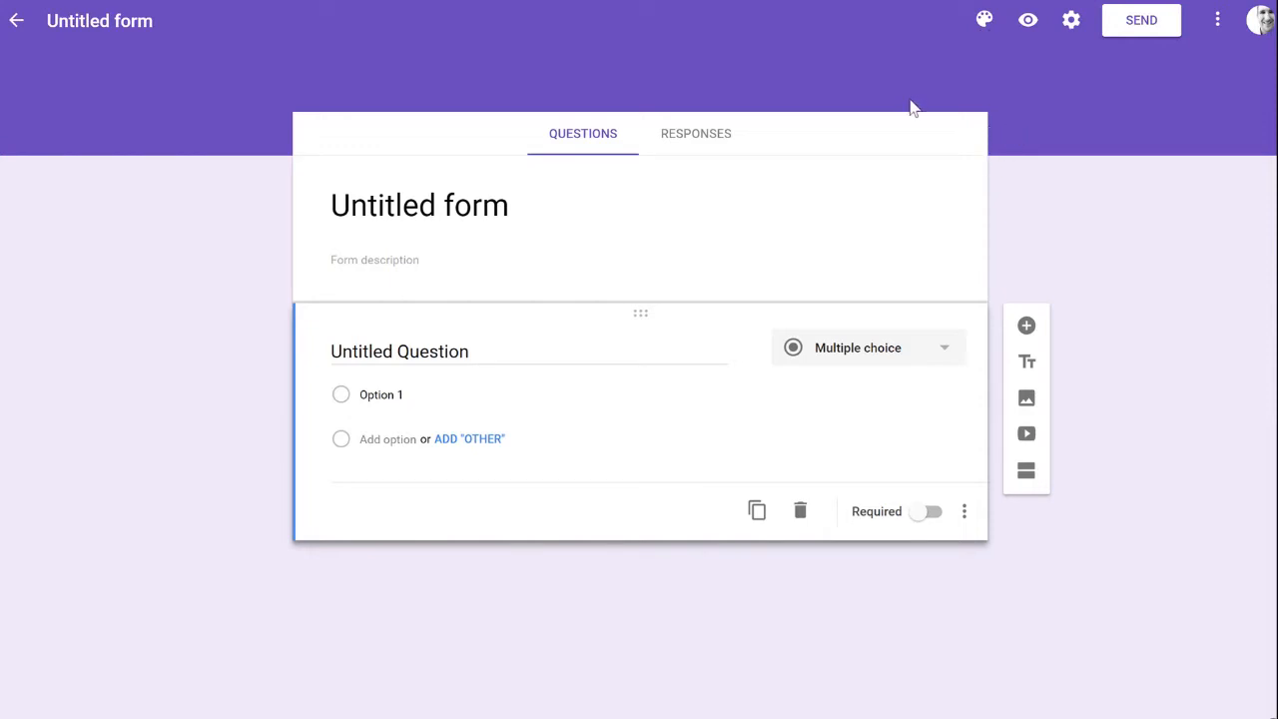
Step: Remove the sign-in restriction to Shenandoah University users and turn the form into a quiz, saving the settings
click(1073, 21)
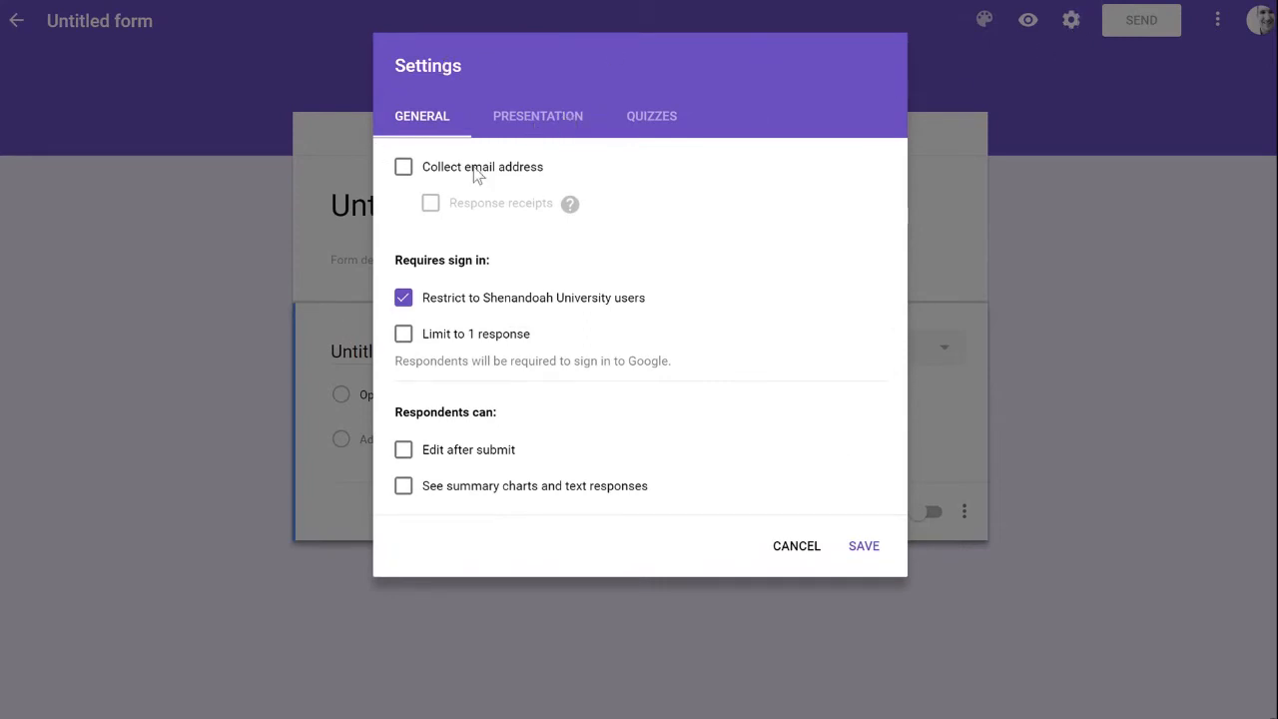
click(404, 299)
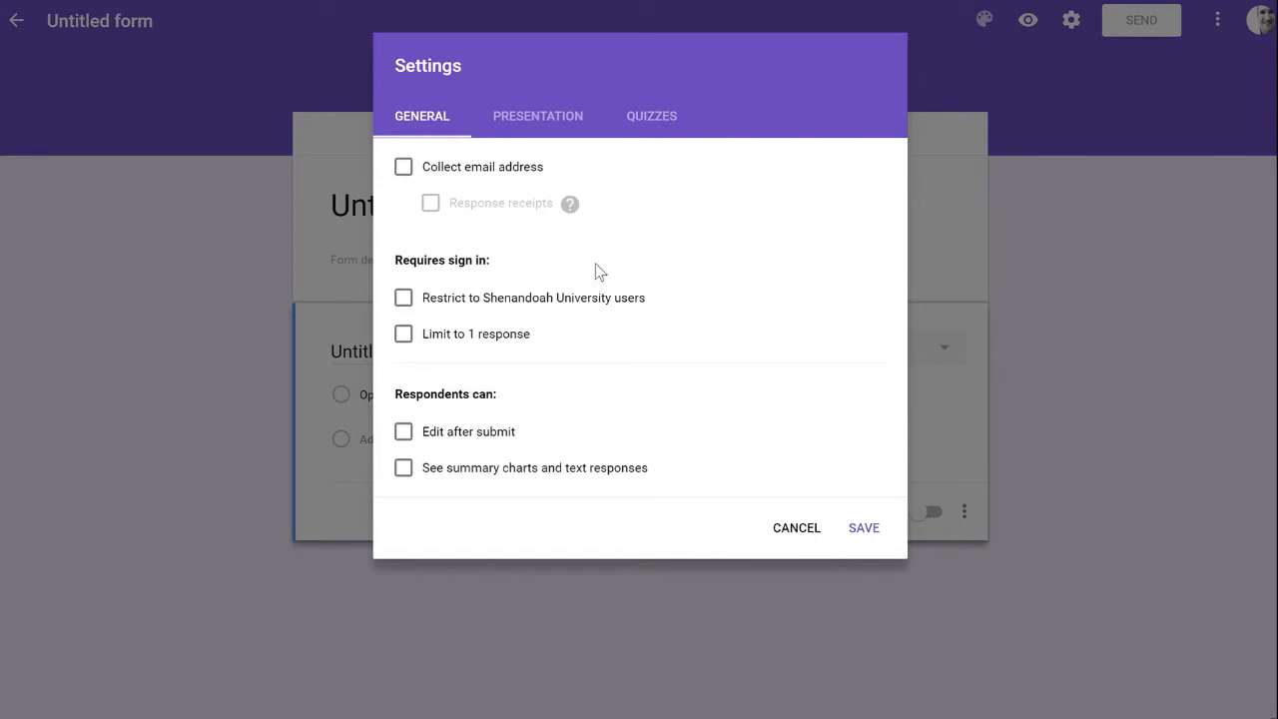
click(645, 125)
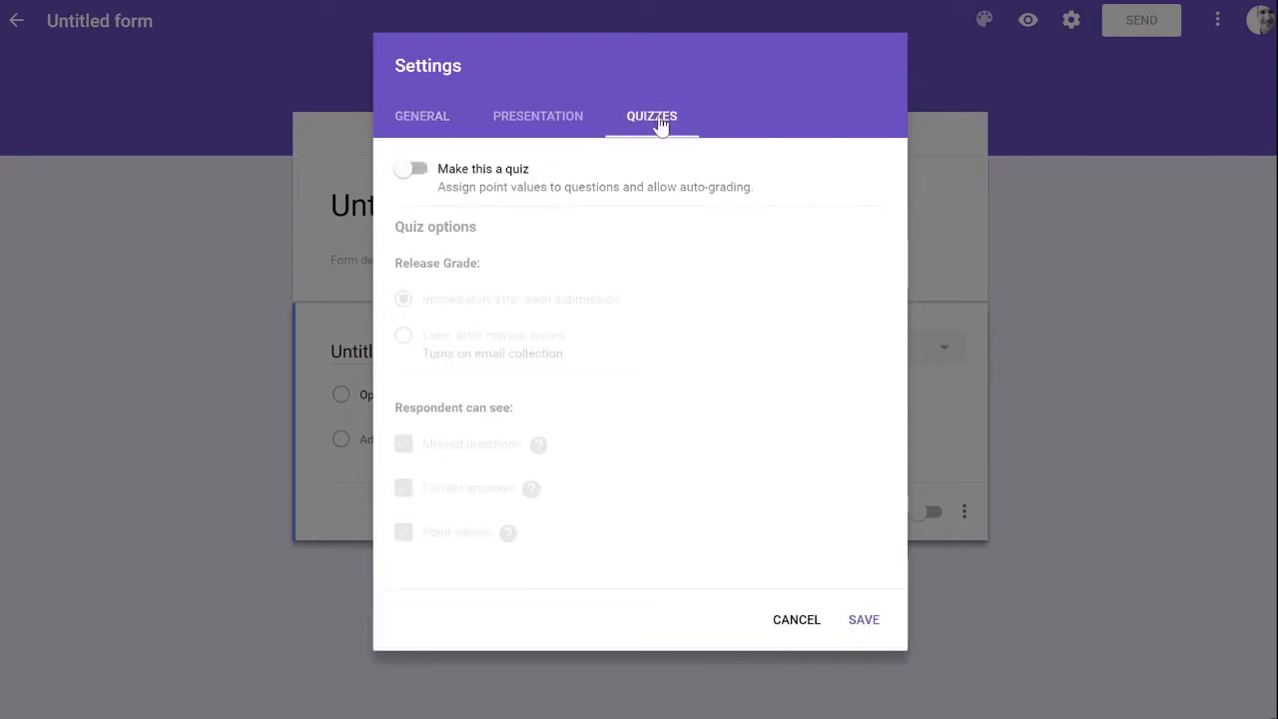
click(415, 170)
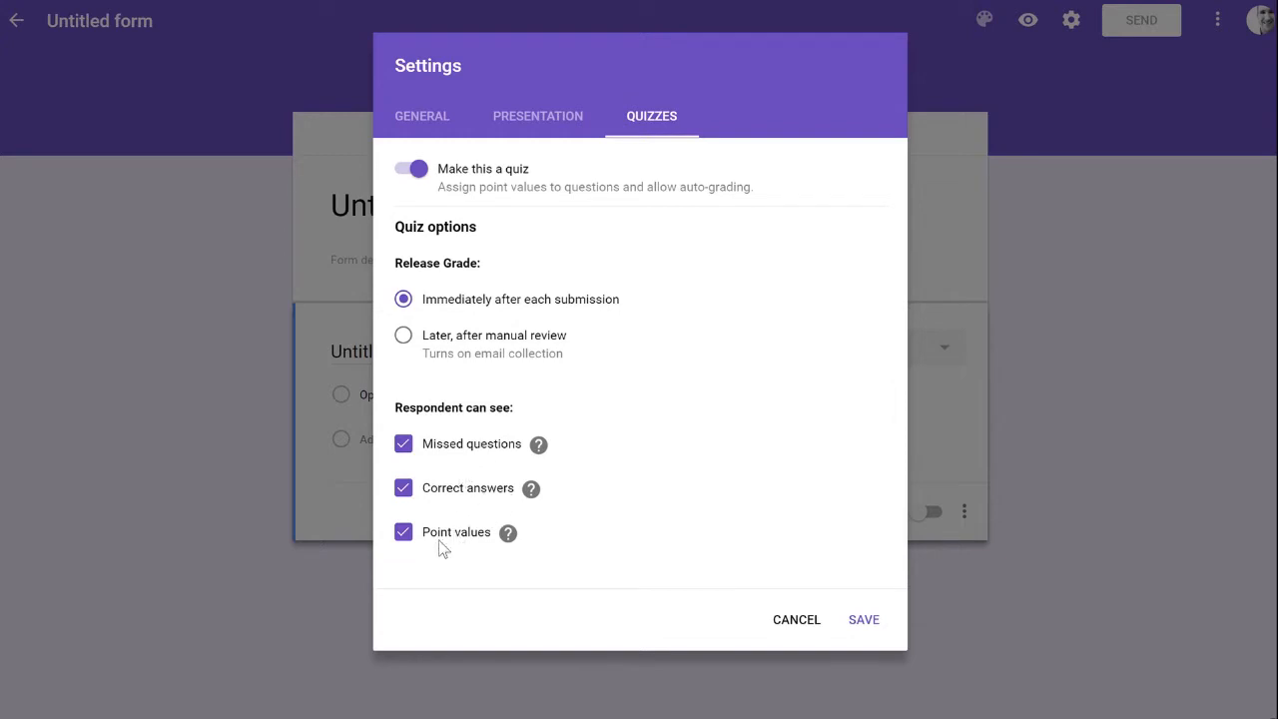
click(865, 620)
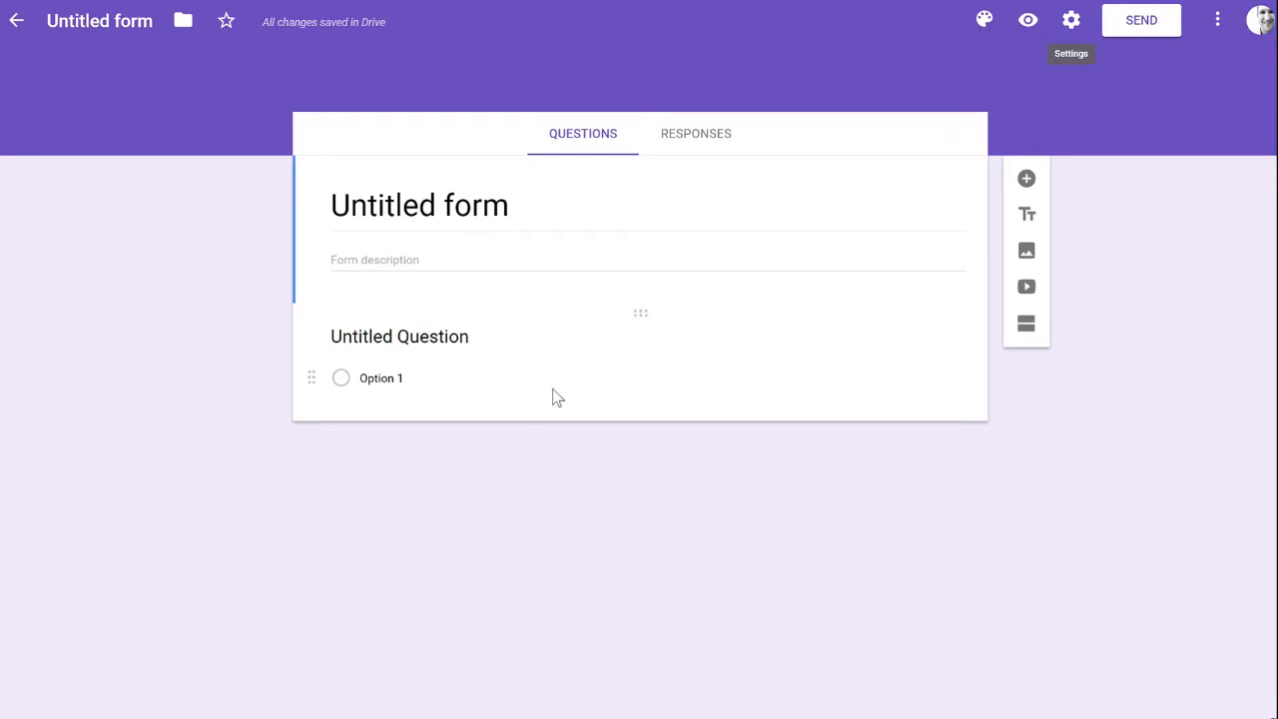
Step: Title the form "Remediation Template" and apply the same name to the form file
click(379, 204)
text(R)
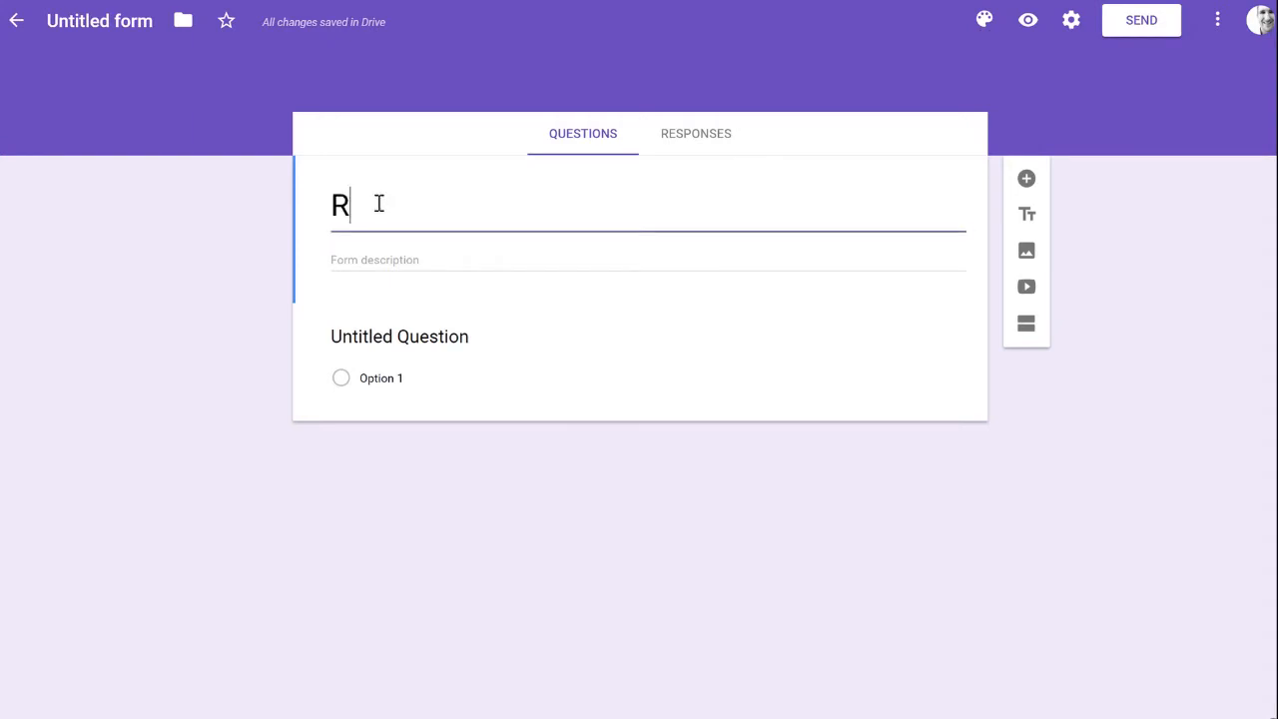
text(emediation Template)
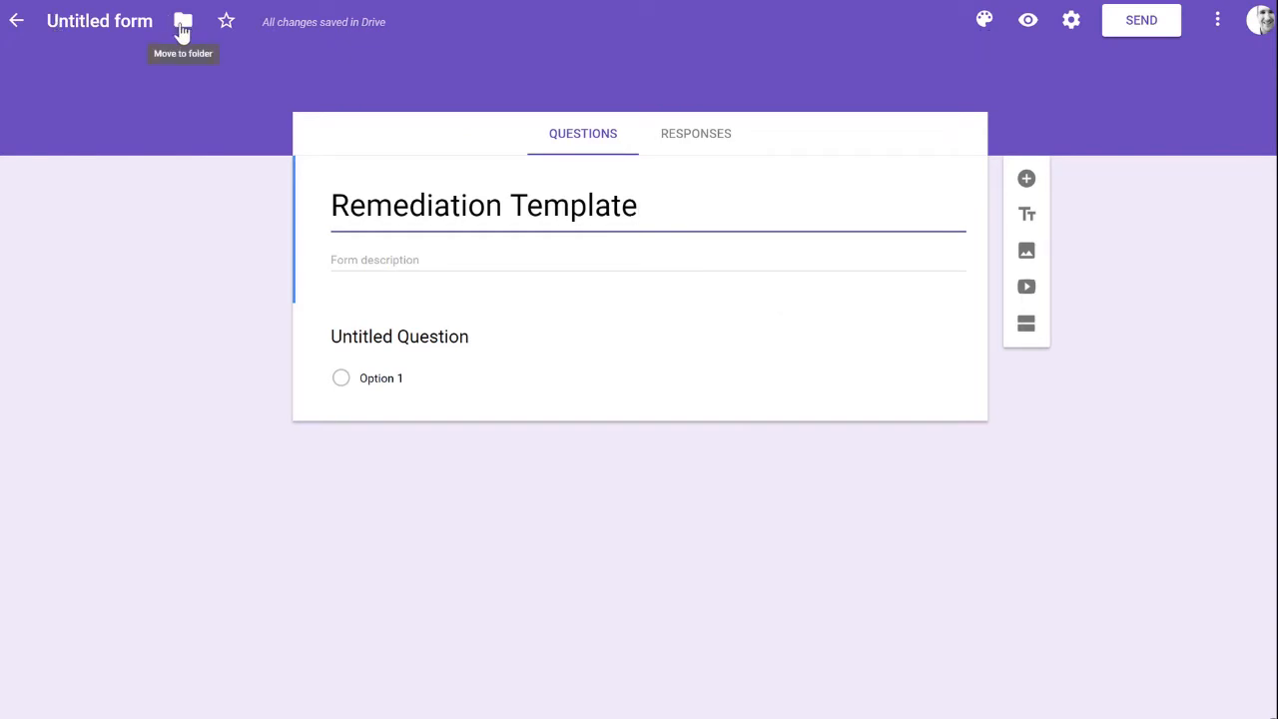
click(60, 20)
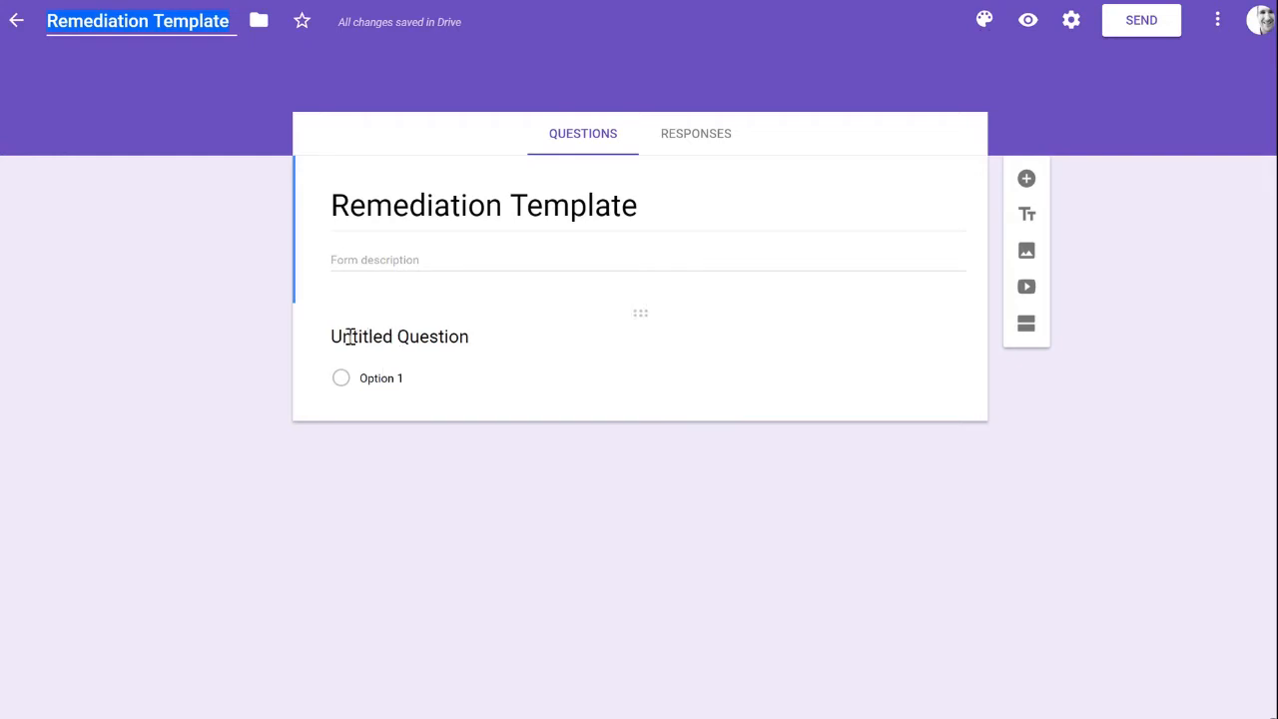
Step: Change the untitled question to a required short-answer question reading "Name:"
click(440, 339)
text(Name:)
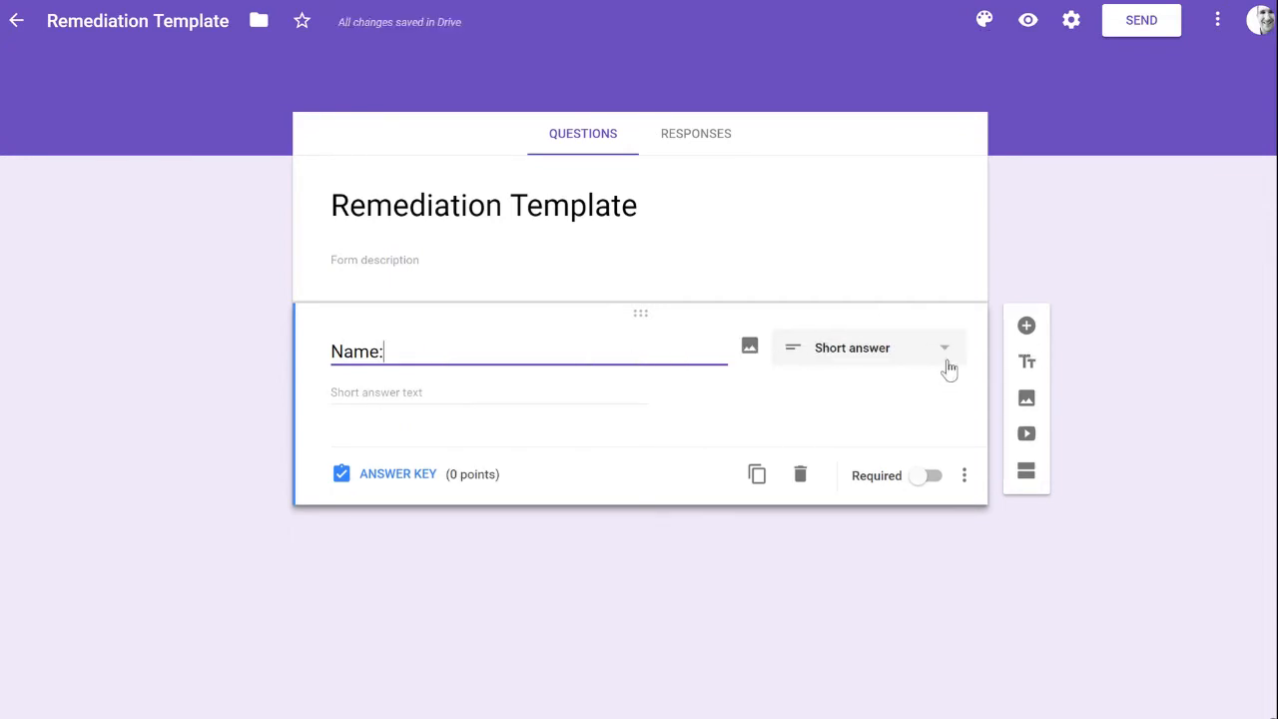
click(928, 479)
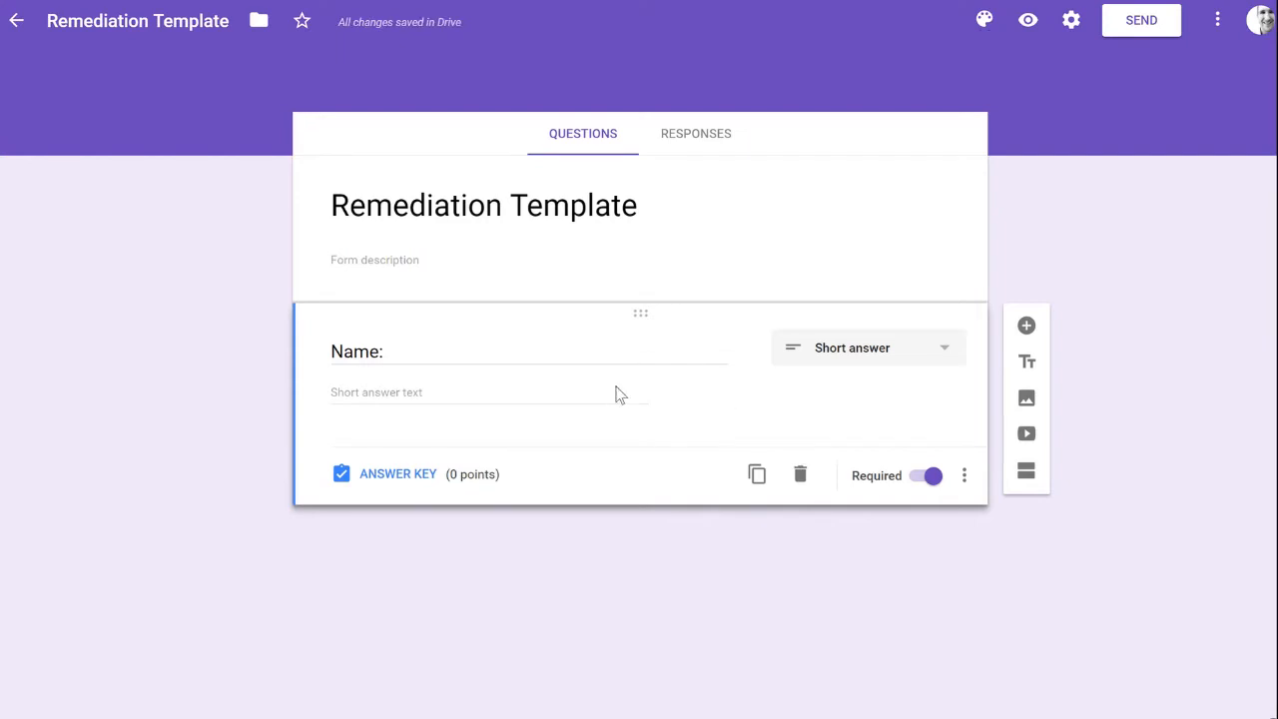
Step: Add a required short-answer question reading "Teacher's Name:"
click(1028, 327)
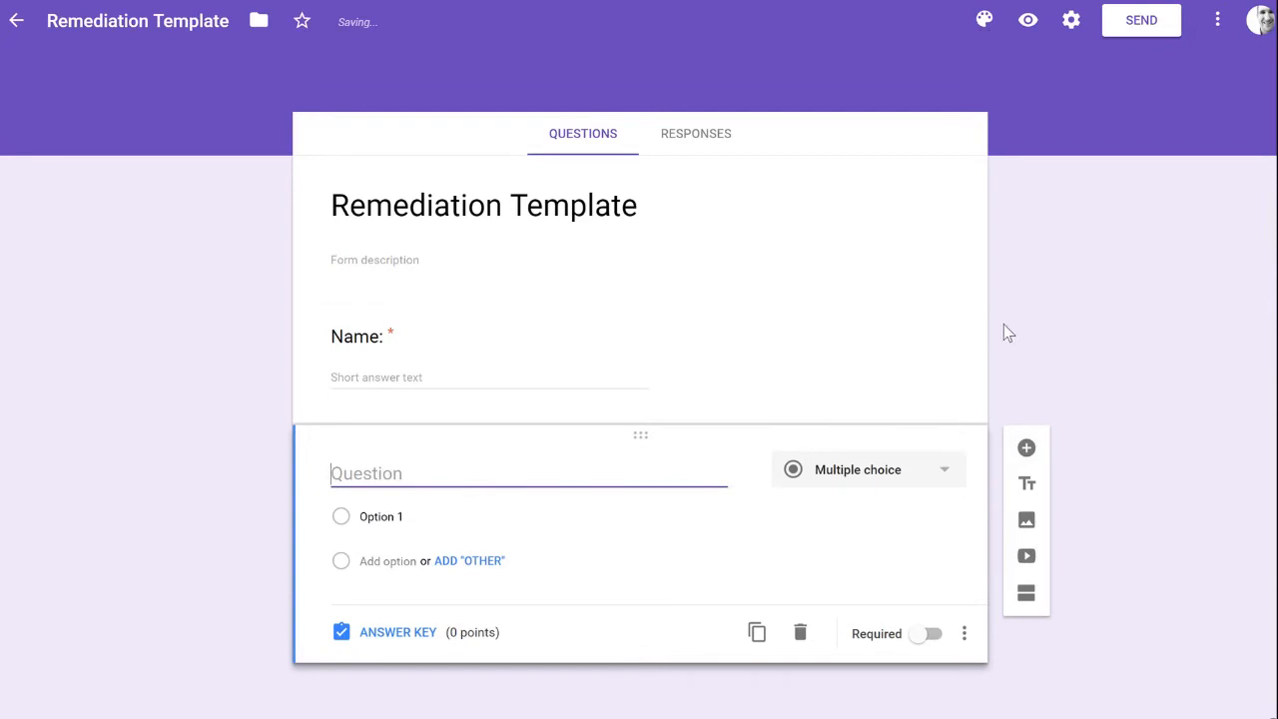
text(Teacher')
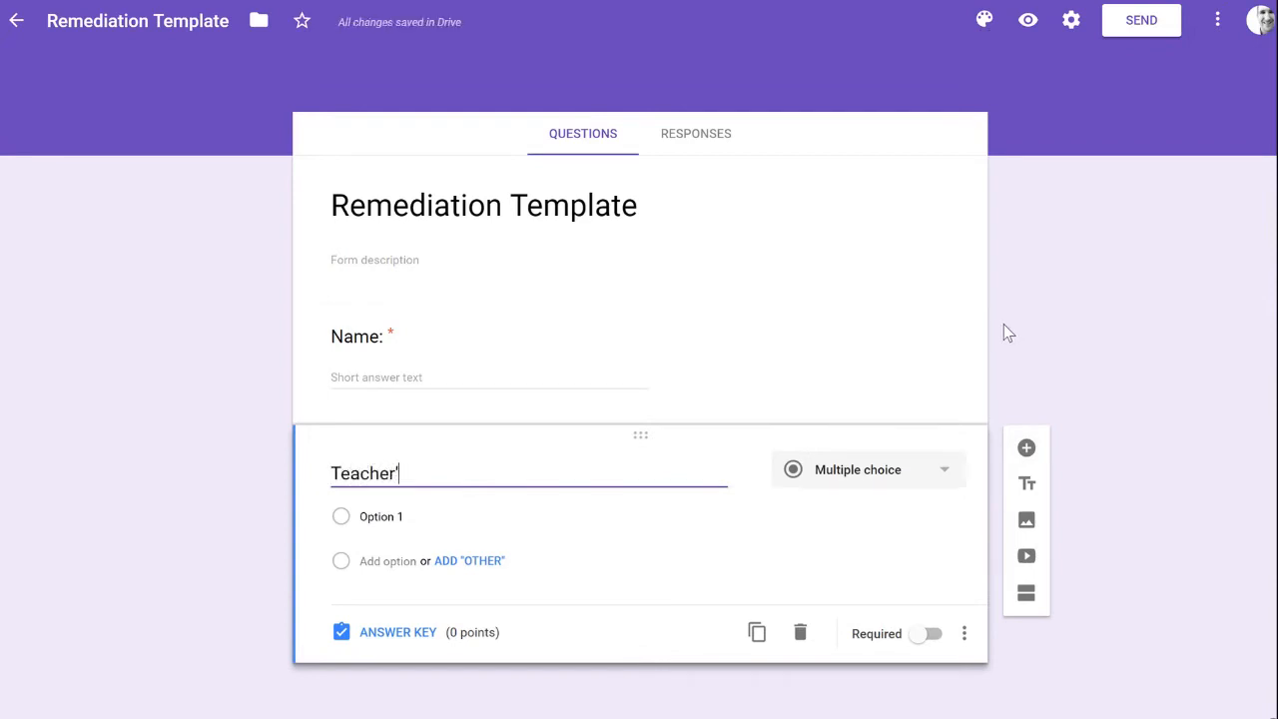
text(s Name:)
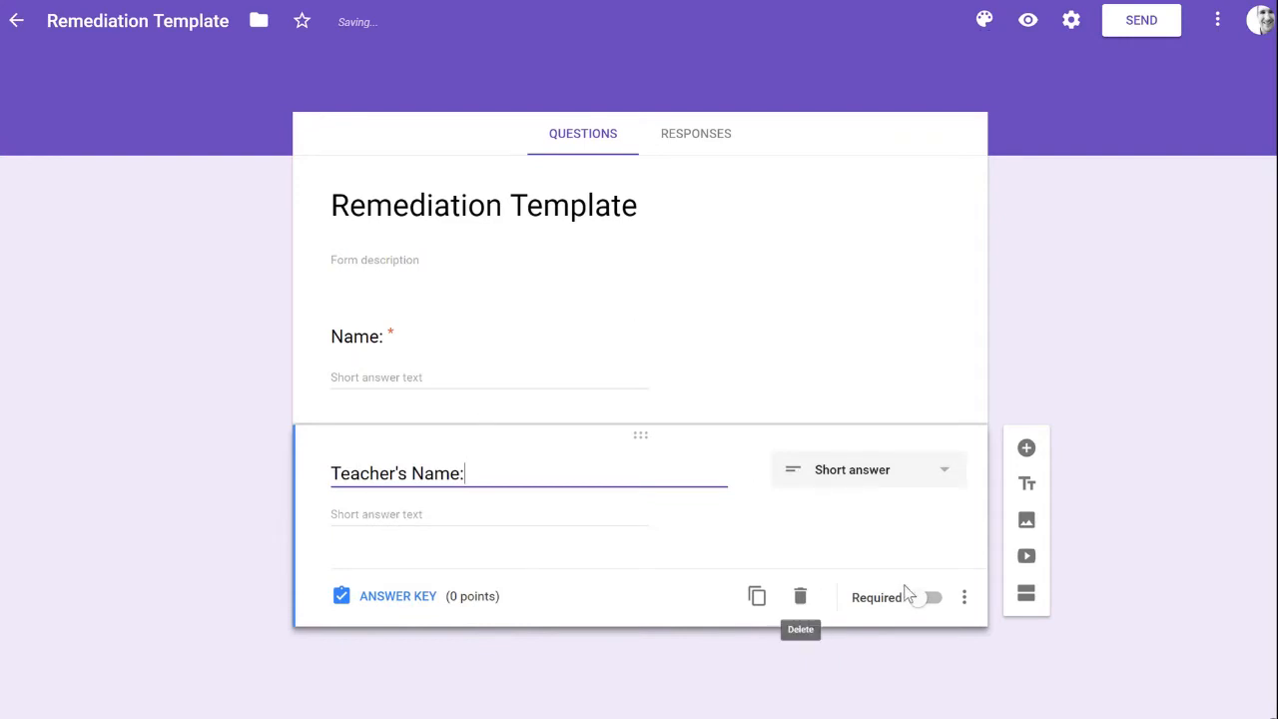
click(930, 600)
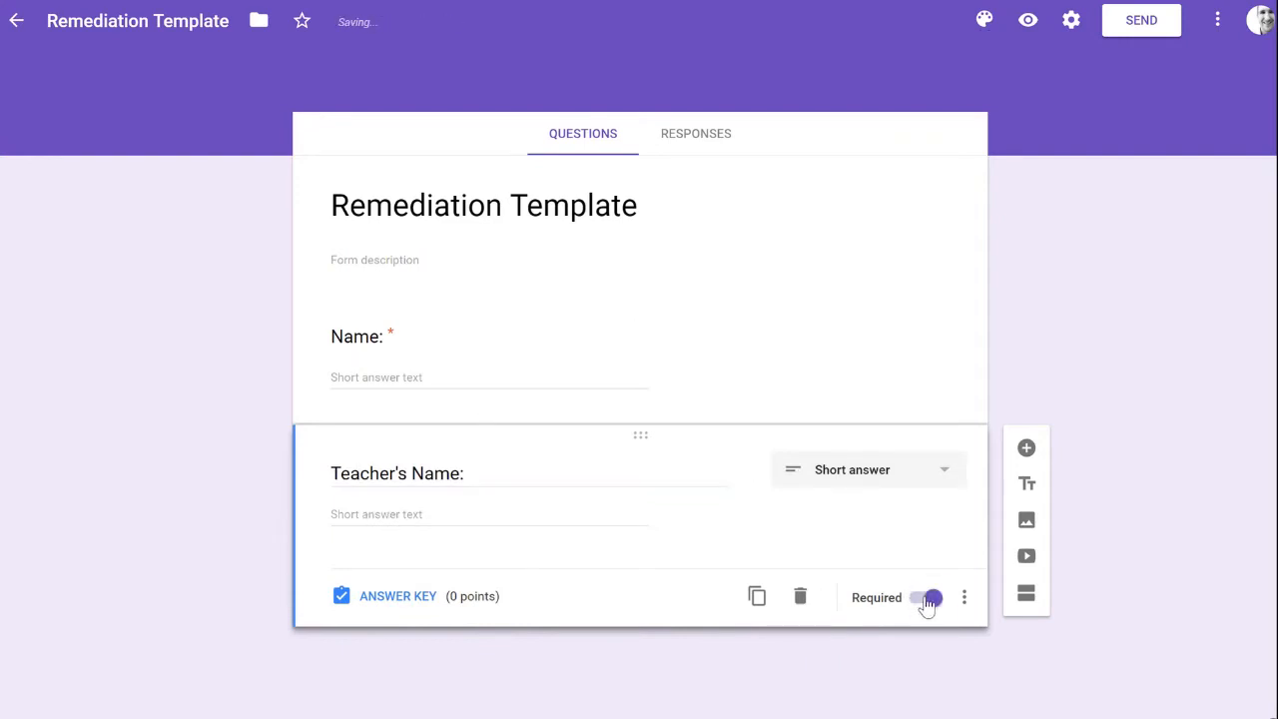
Step: Add a question reading "Block Number:" and set its answer type to Dropdown
click(1026, 451)
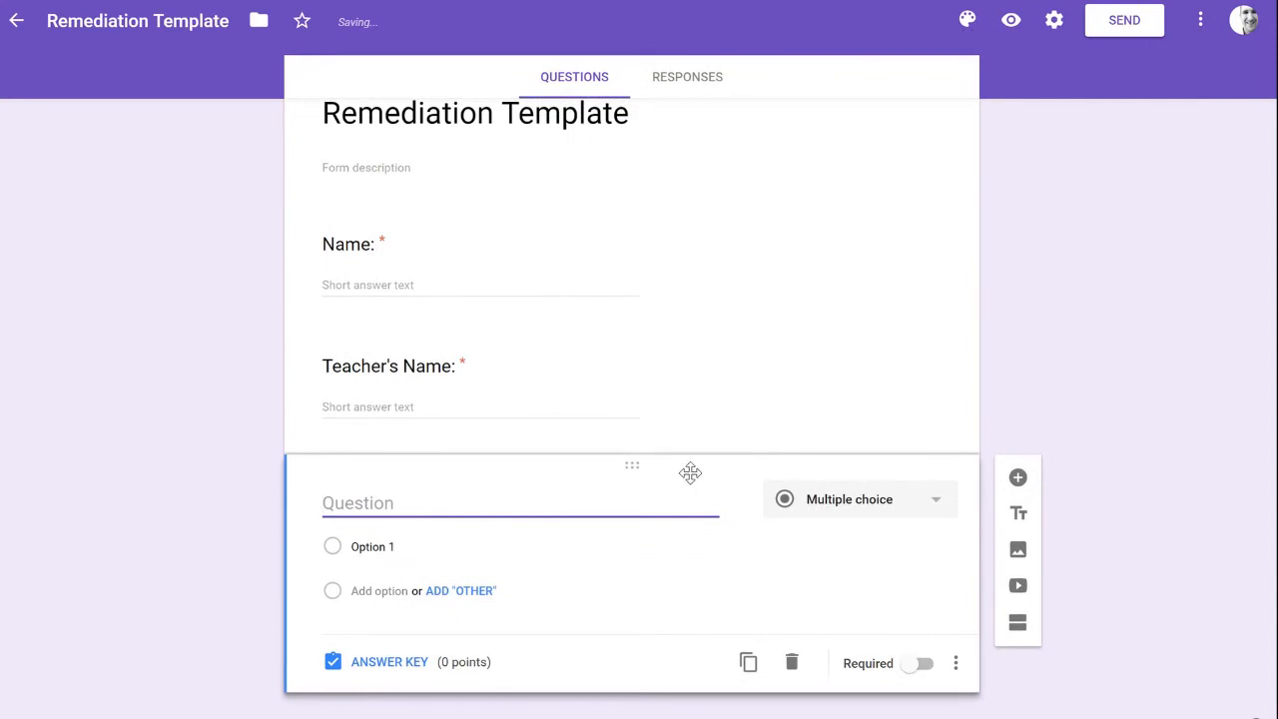
text(Block )
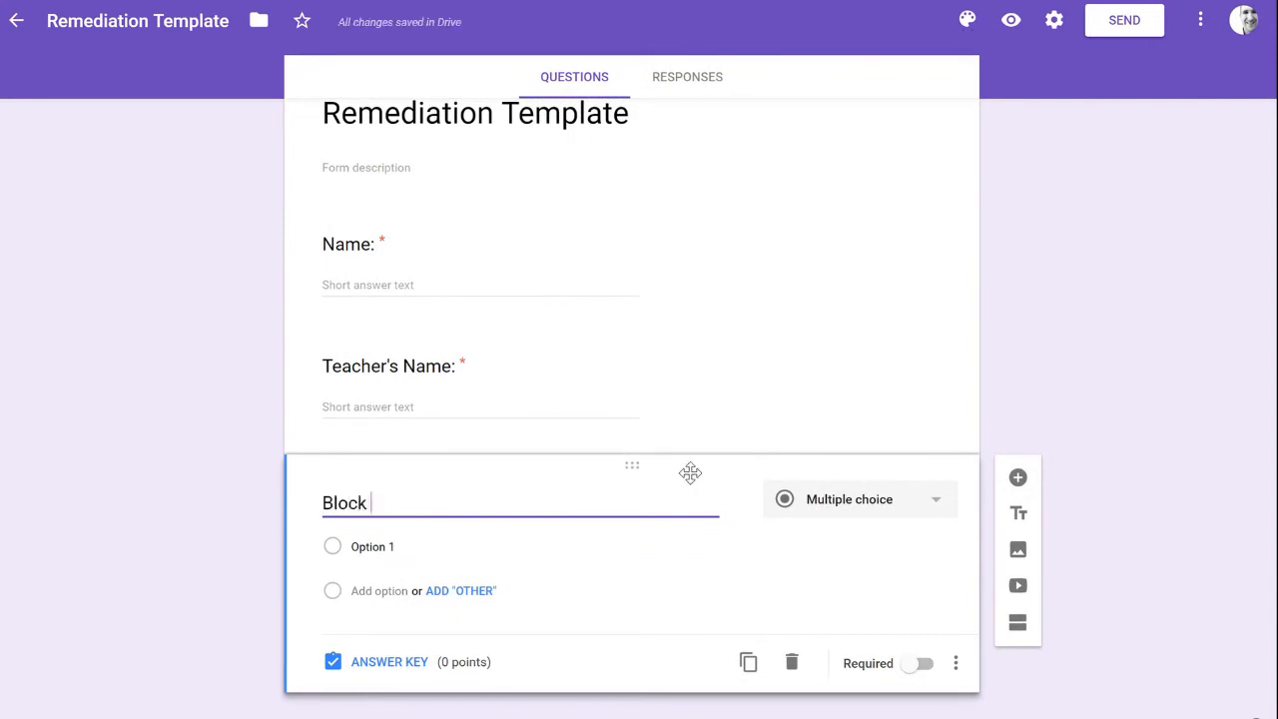
text(Number:)
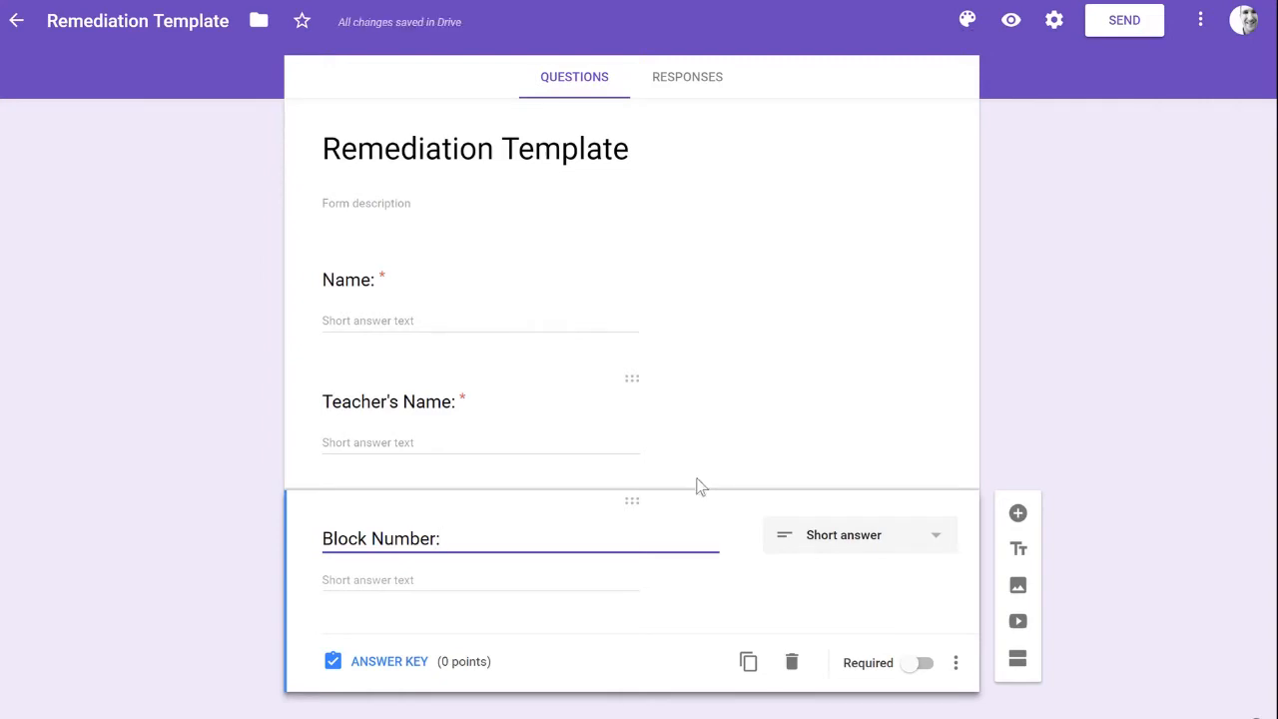
click(888, 538)
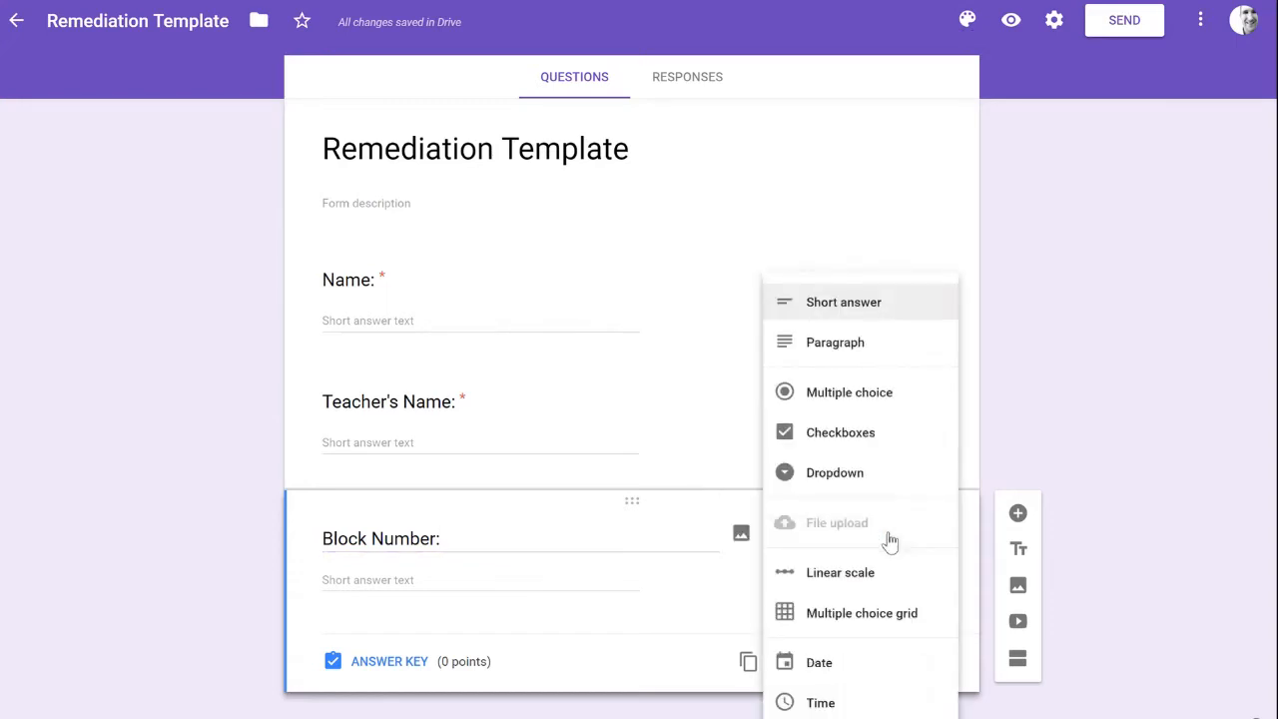
click(882, 473)
Step: Give the Block Number question the options Block 1, Block 2 and Block 3, and make it required
click(428, 553)
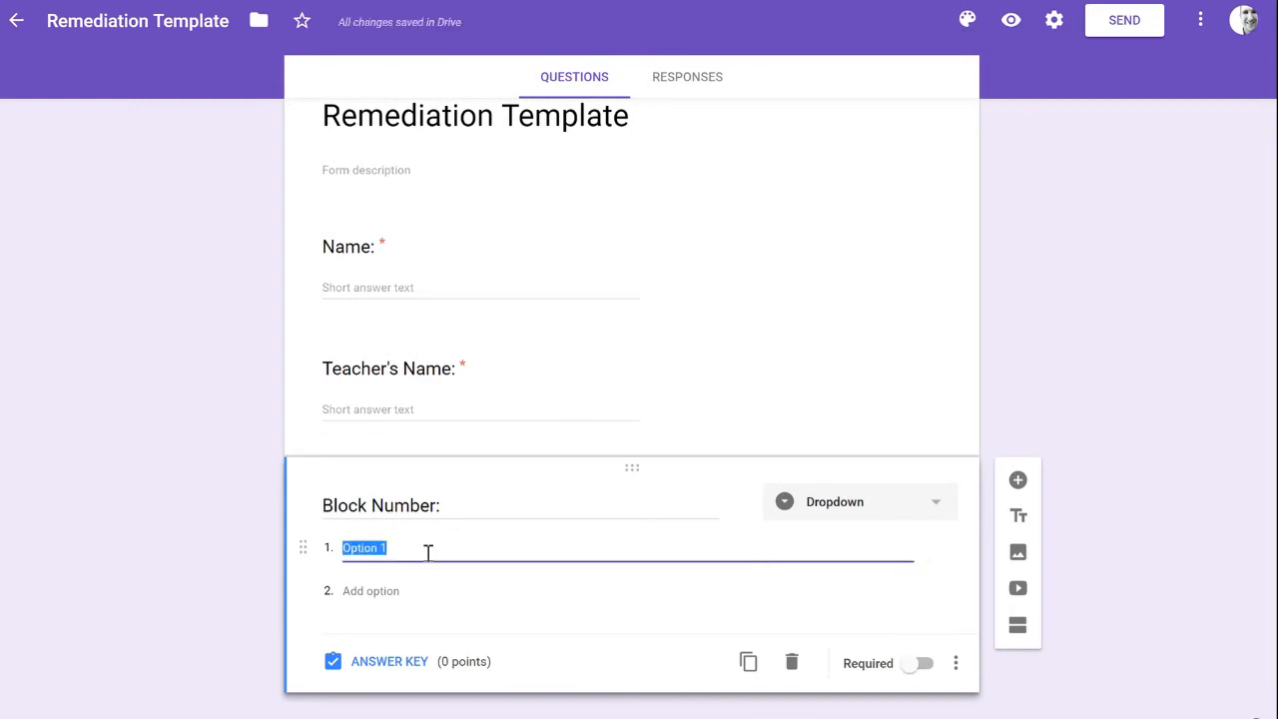
text(Block 1)
key(Return)
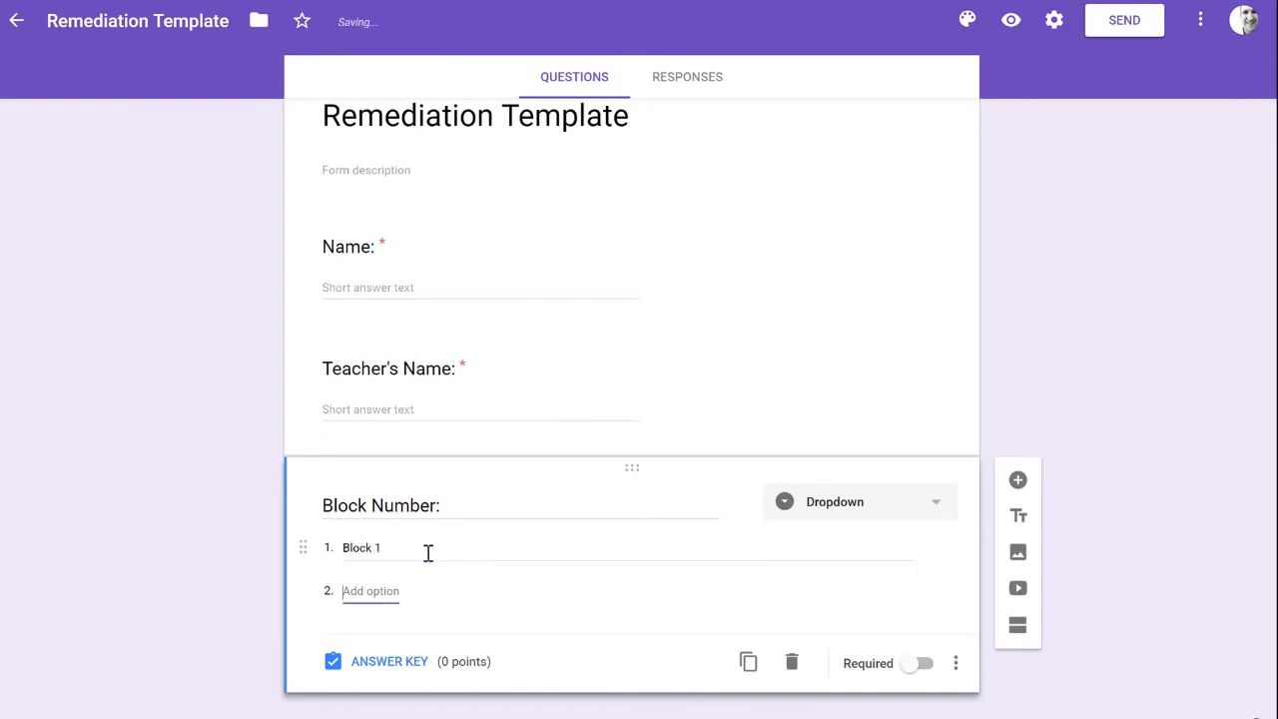
text(Block 2)
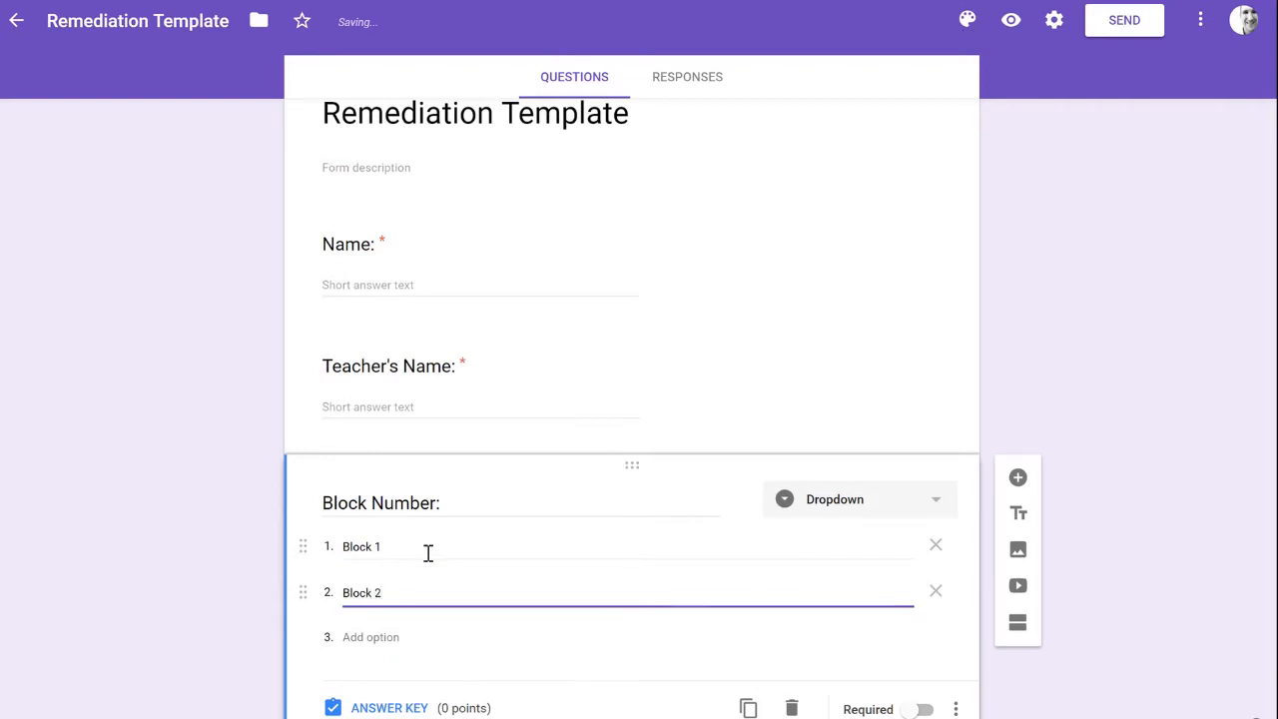
key(Tab)
key(Tab)
text(Blo)
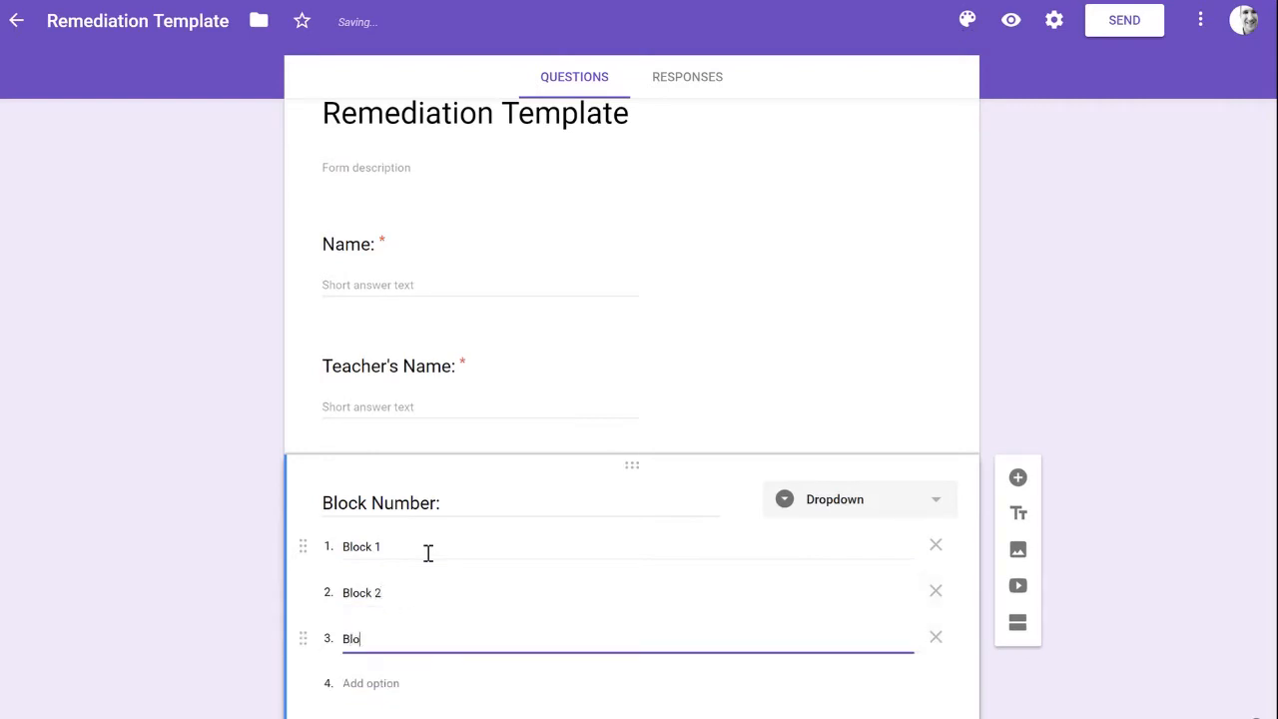
text(ck 3)
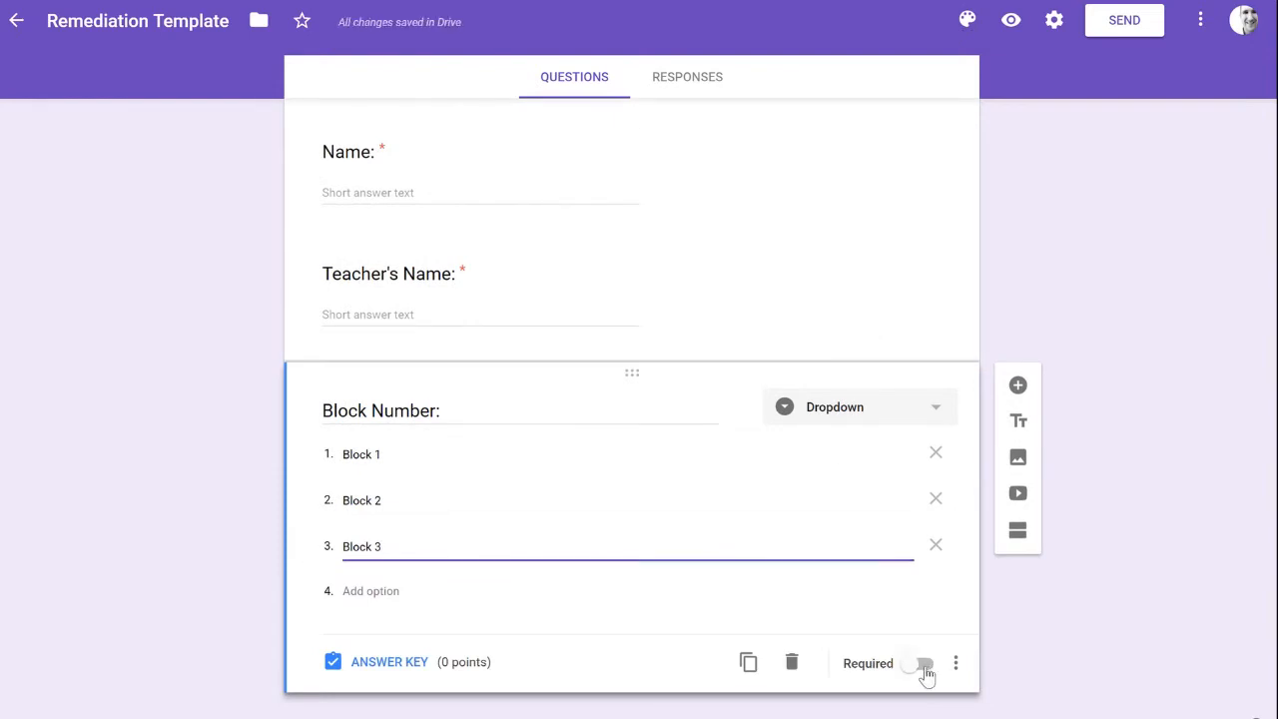
click(926, 673)
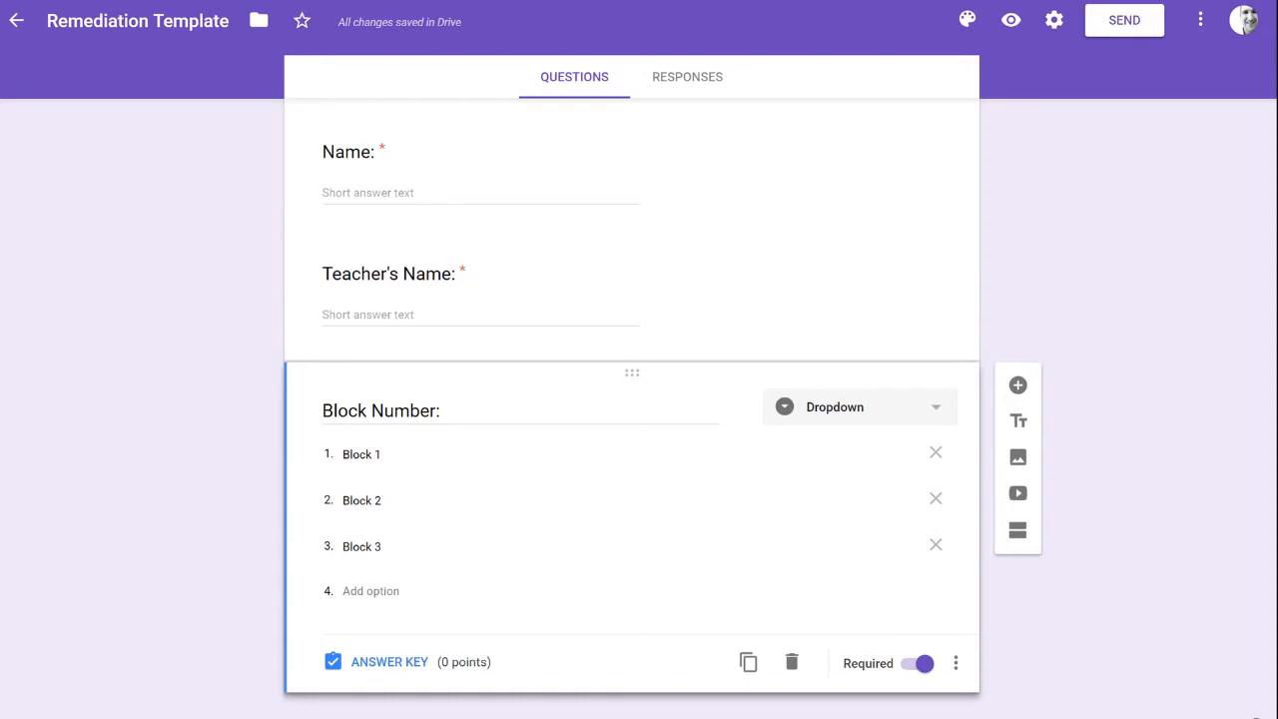
Step: Add a new section after the Block Number question and title it "Question #1 Objective"
click(1019, 532)
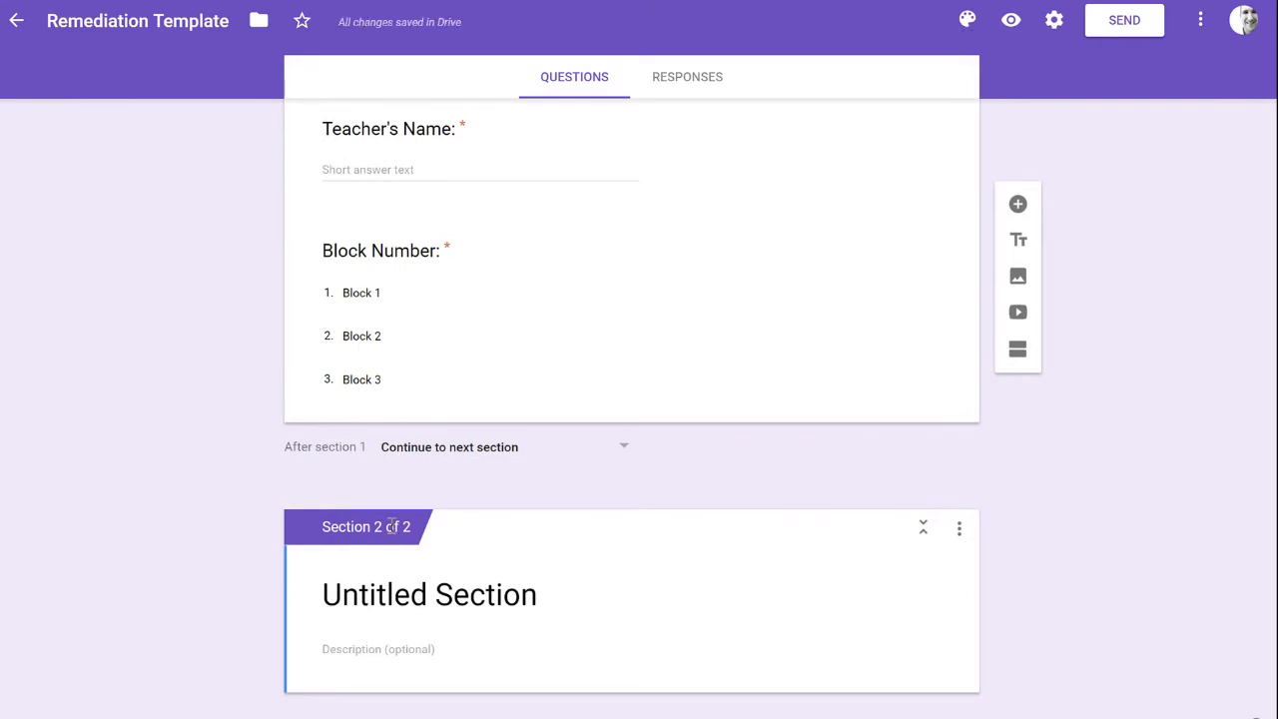
click(401, 591)
text(Qu)
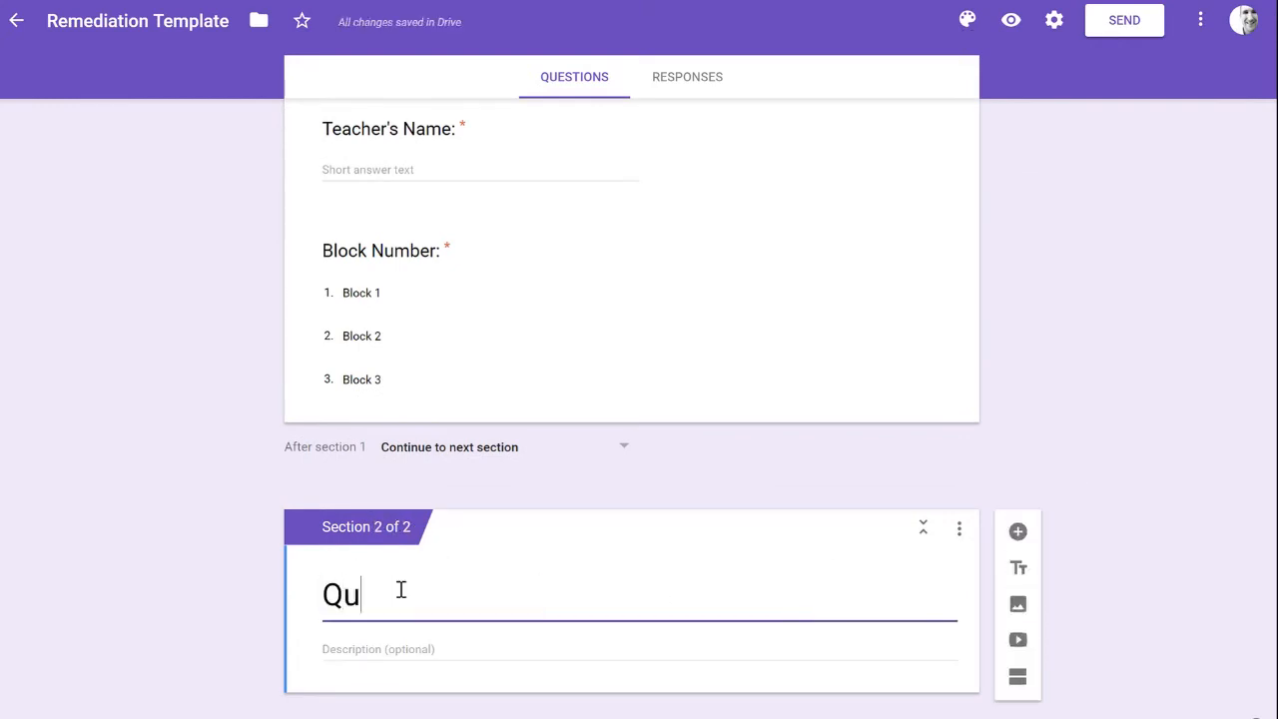
text(estion #1 Objective)
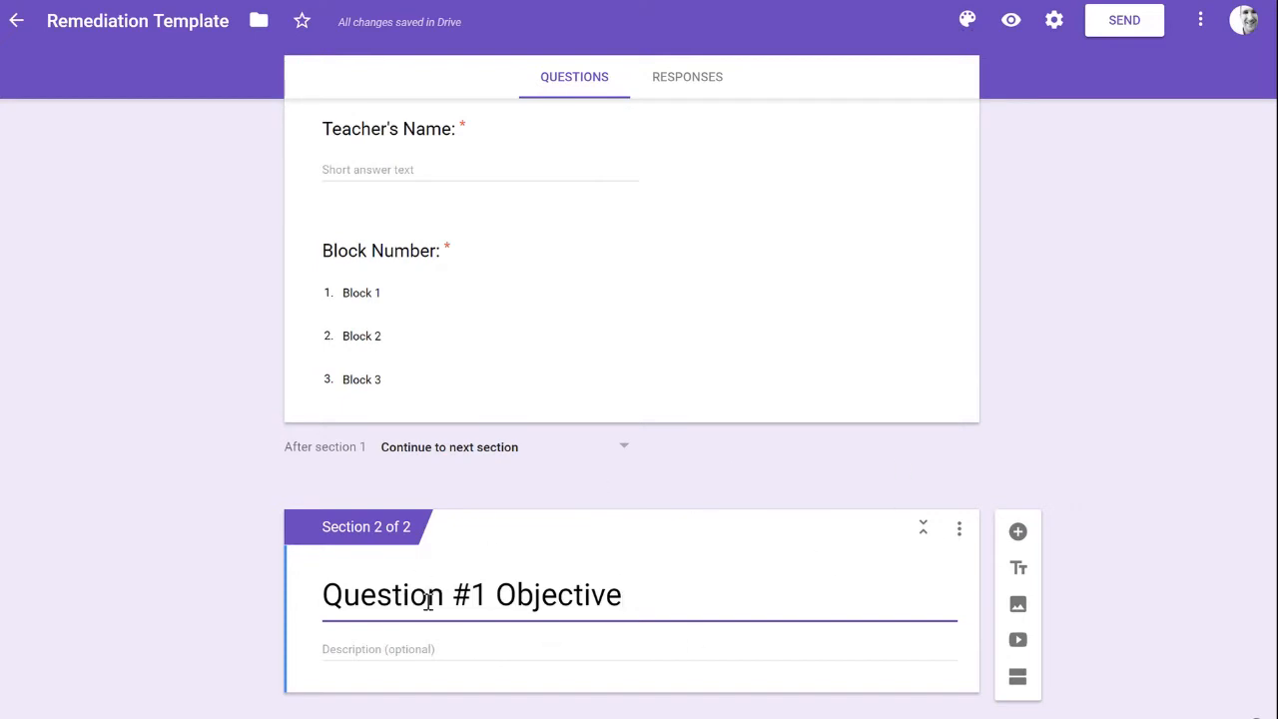
Step: Add a multiple-choice question reading "Sample Question #1" to the Question #1 Objective section
click(1018, 533)
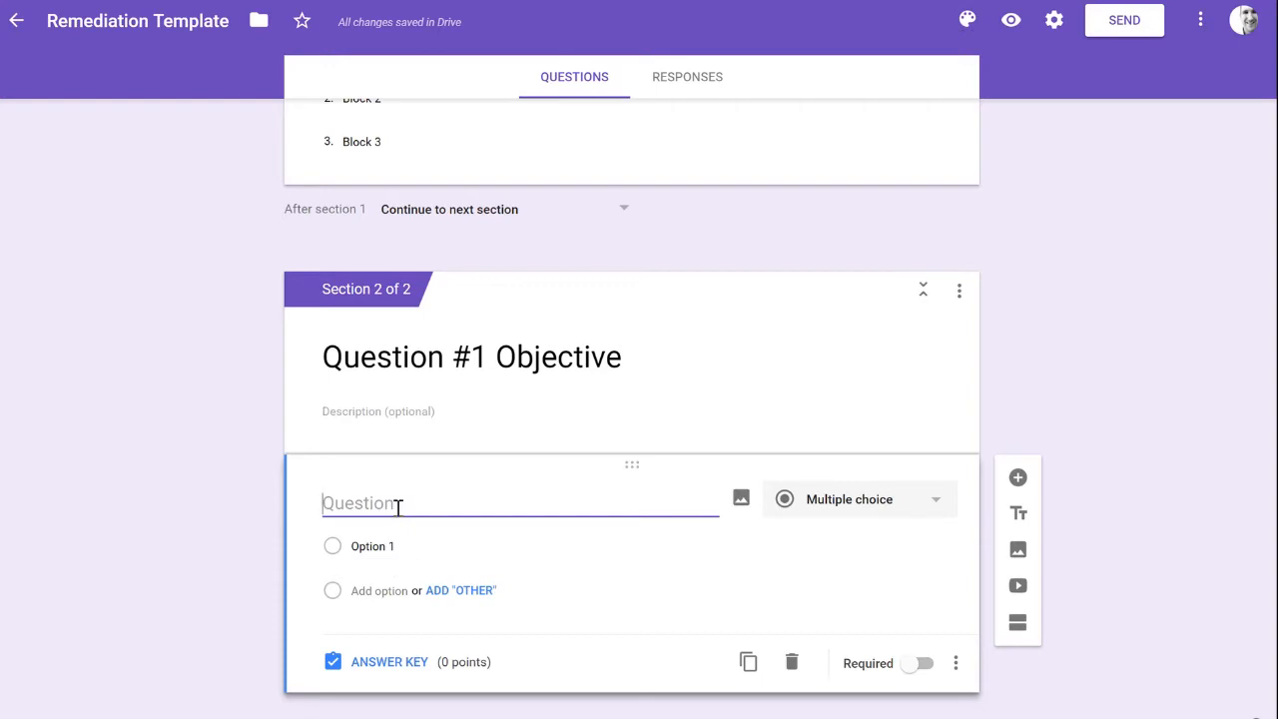
text(Sample Question #1)
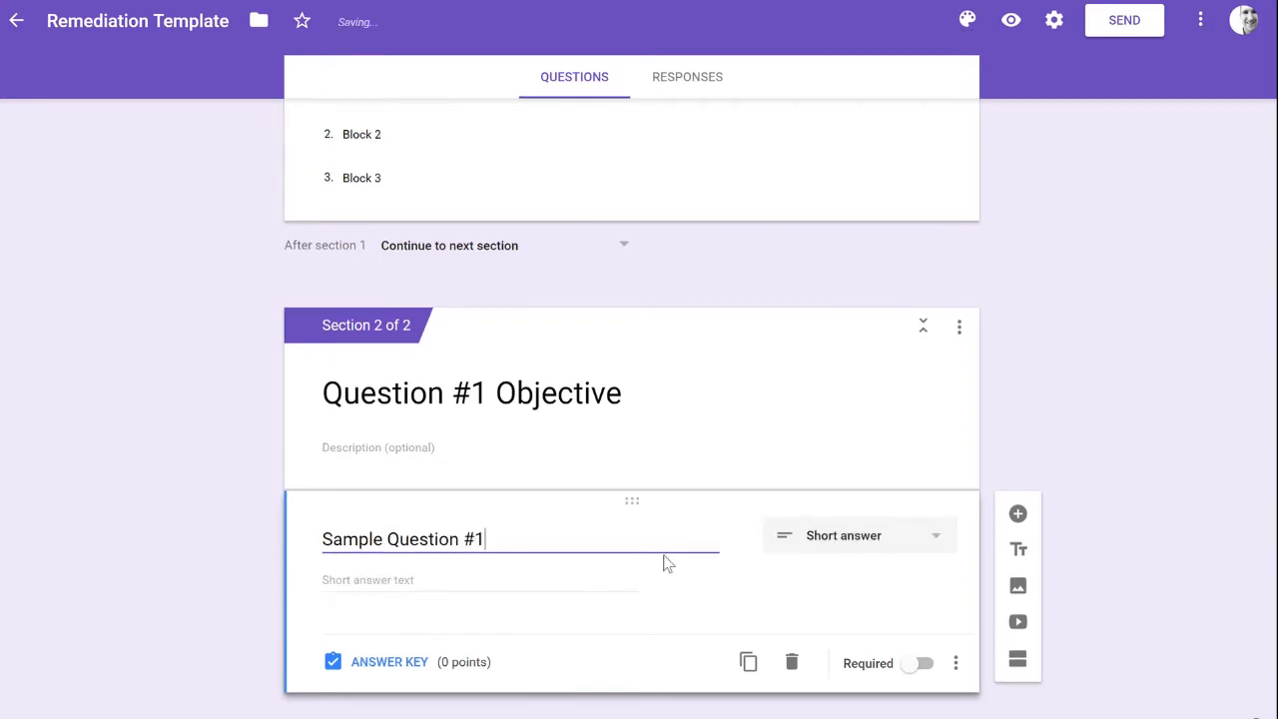
click(829, 545)
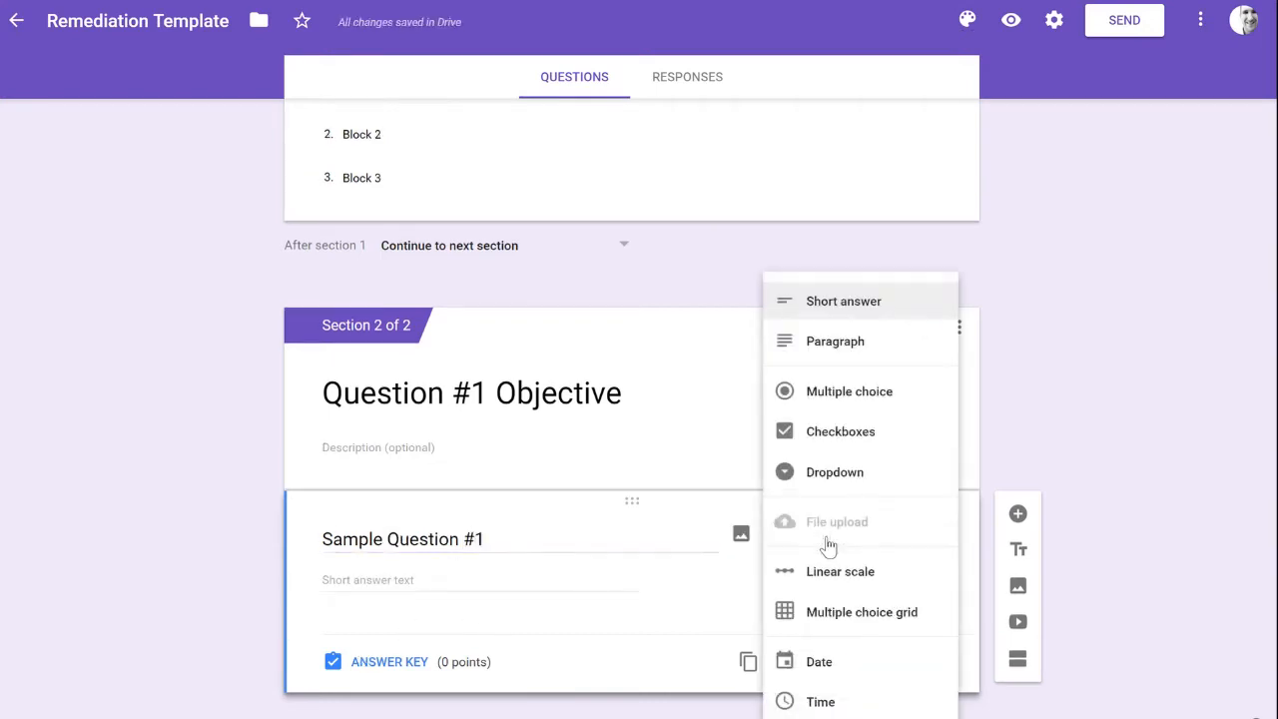
click(851, 413)
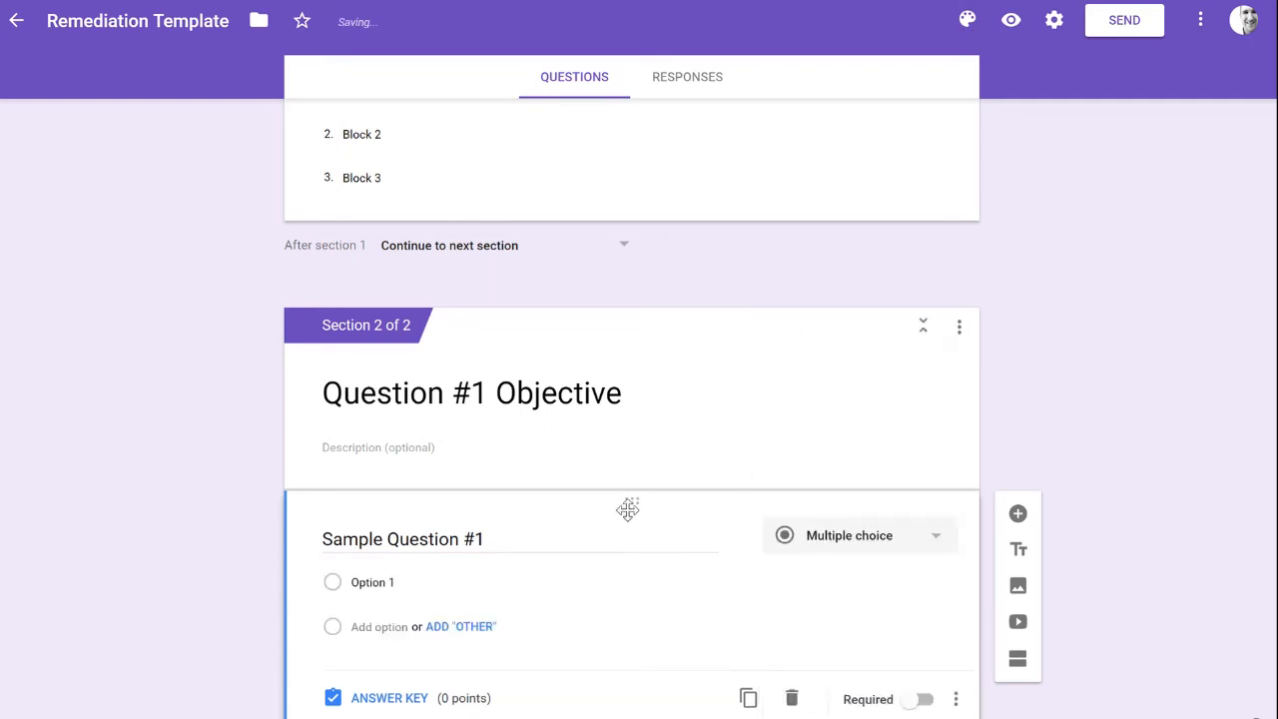
Step: Give Sample Question #1 three answer options reading "incorrect", "incorrect" and "correct"
click(385, 546)
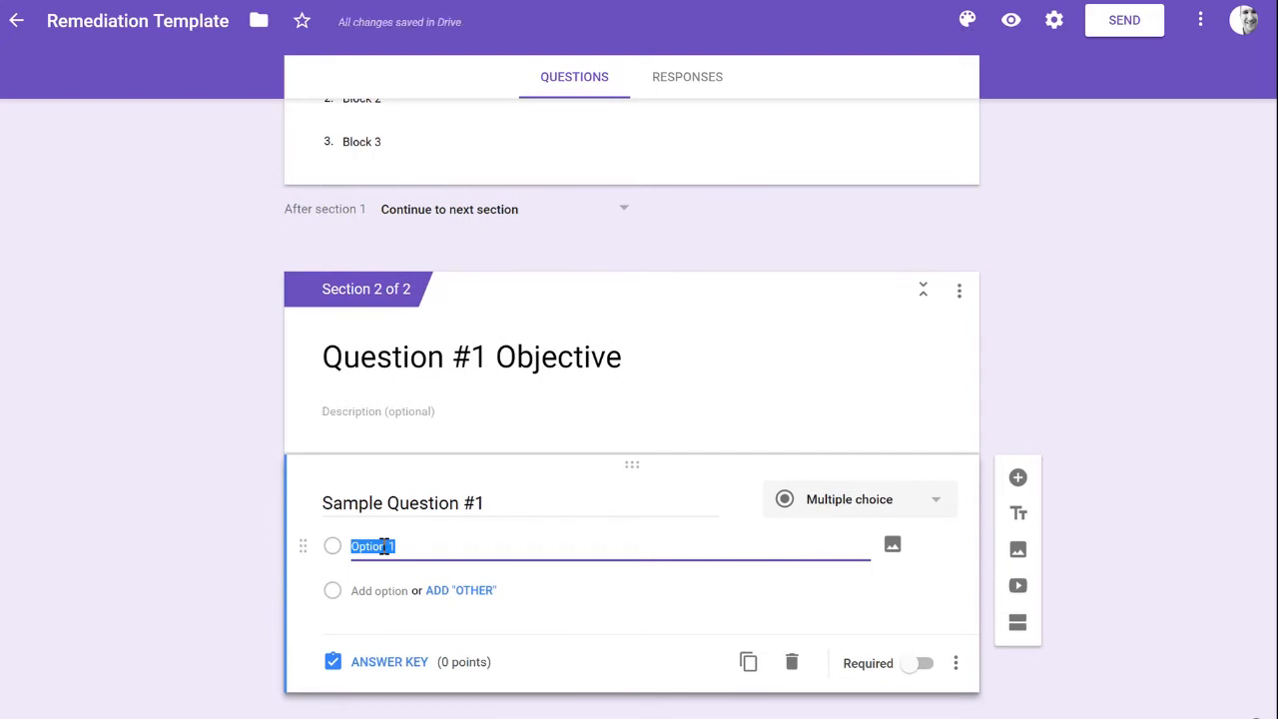
text(incorrect)
key(Tab)
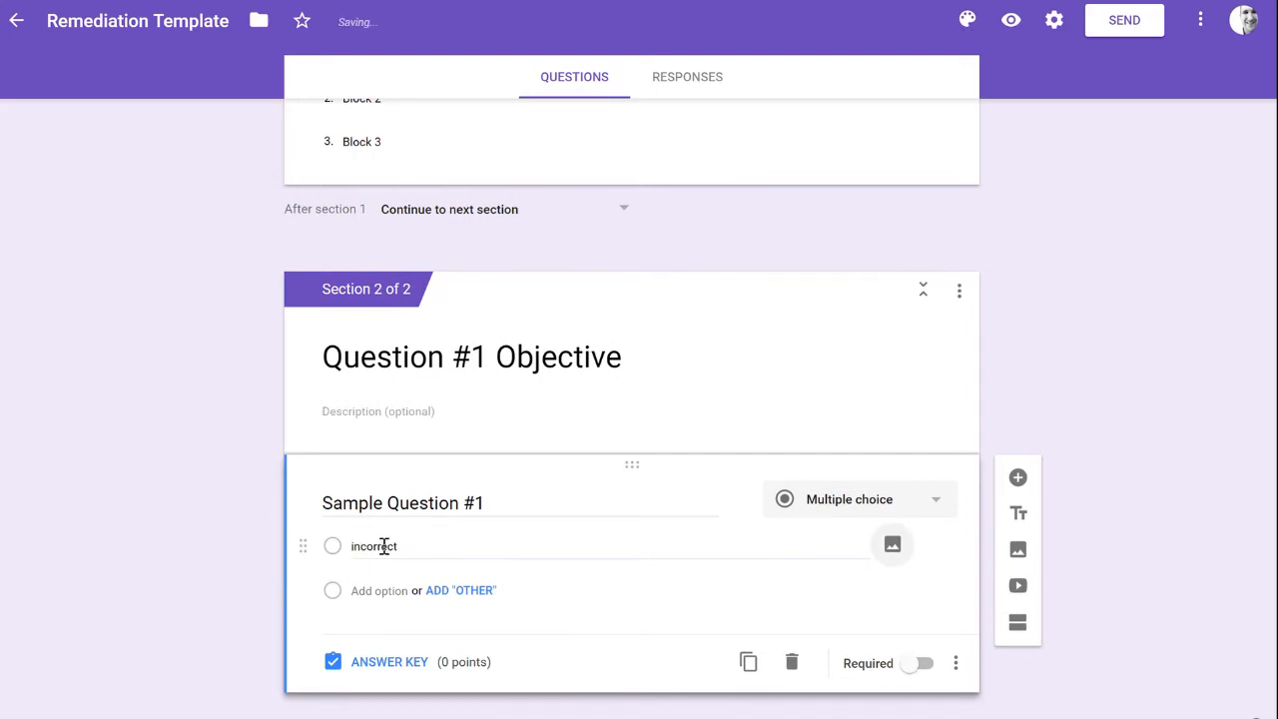
key(Tab)
text(incorr)
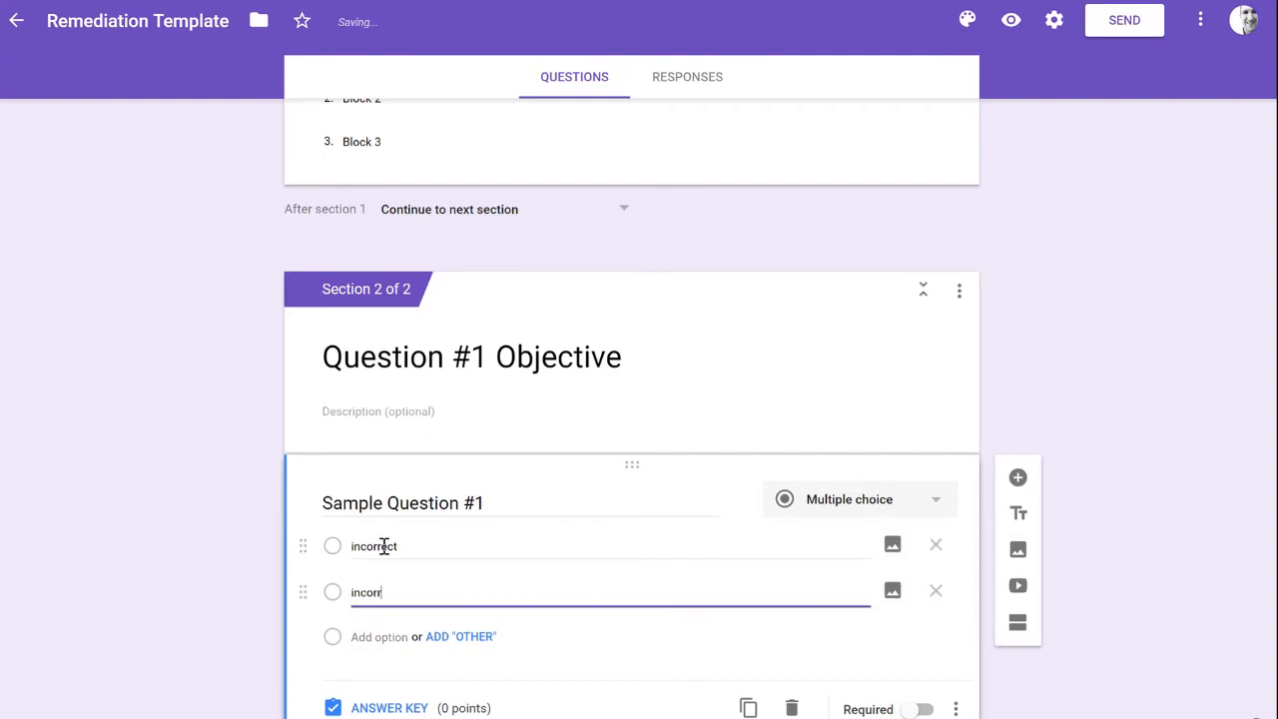
text(ect)
key(Tab)
key(Tab)
key(Tab)
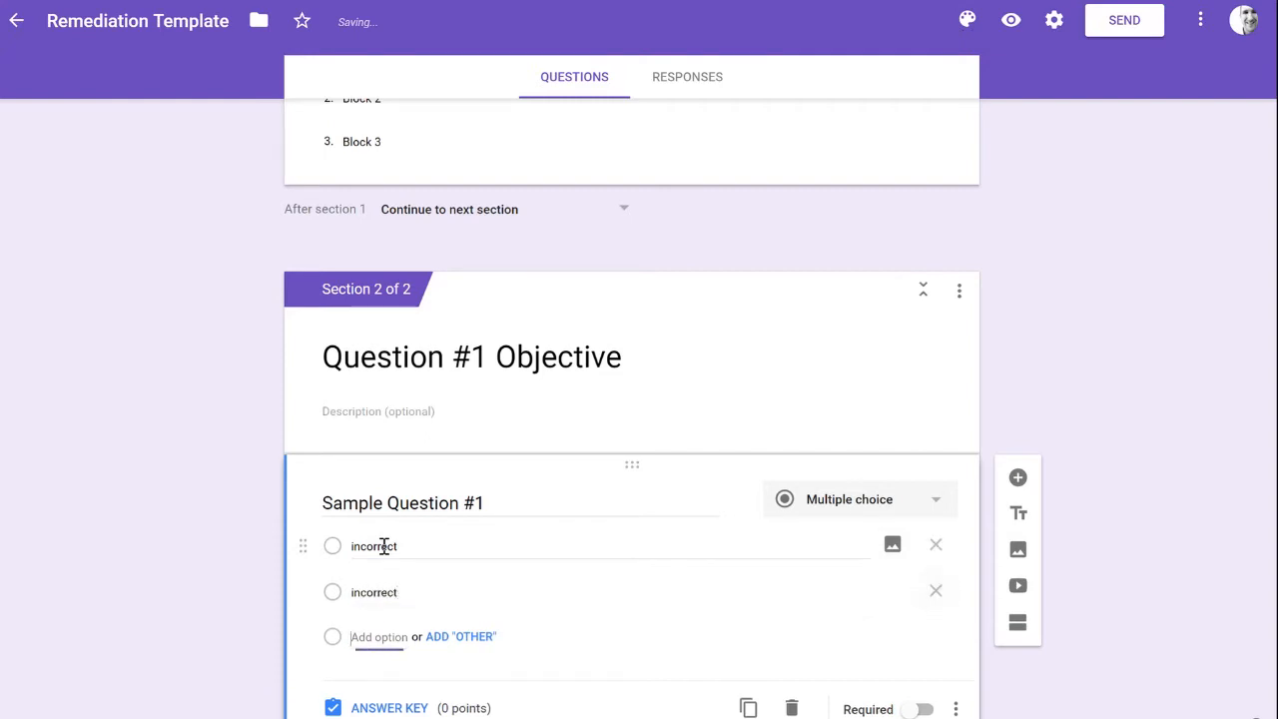
text(correct)
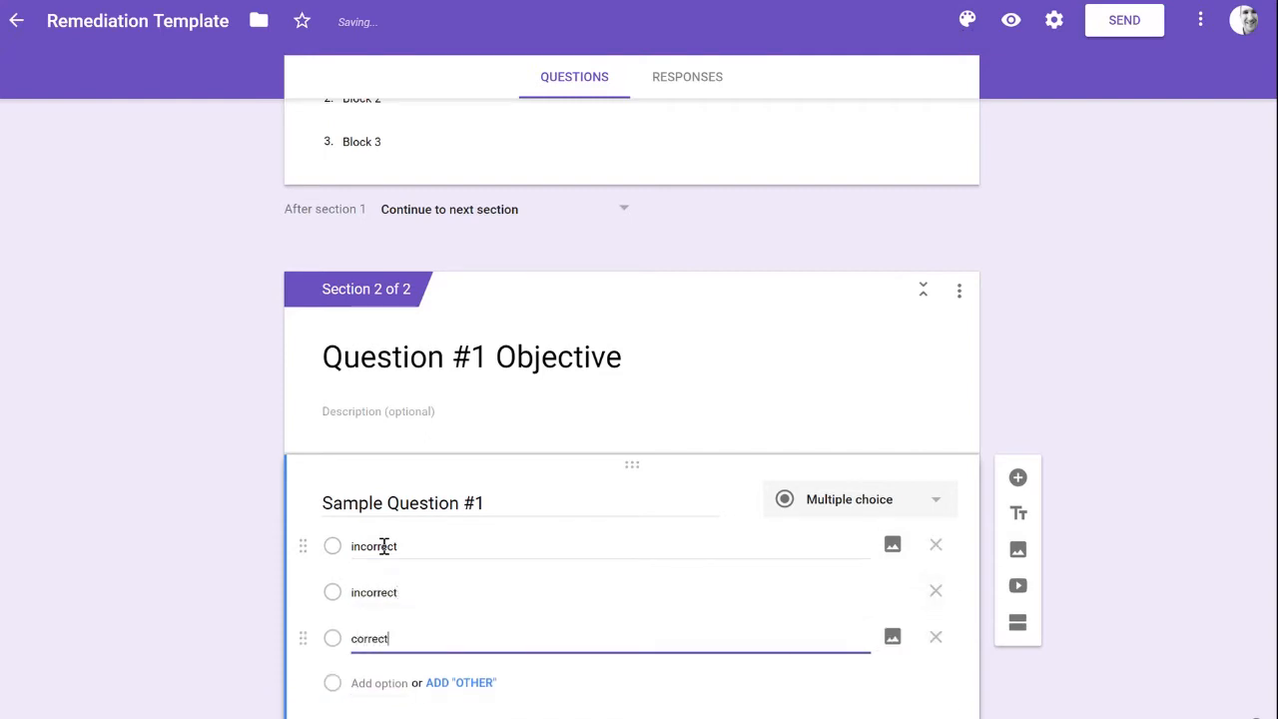
Step: In the answer key for Sample Question #1, mark "correct" as the right answer and set its value to 4 points
scroll(430, 524, down, 1)
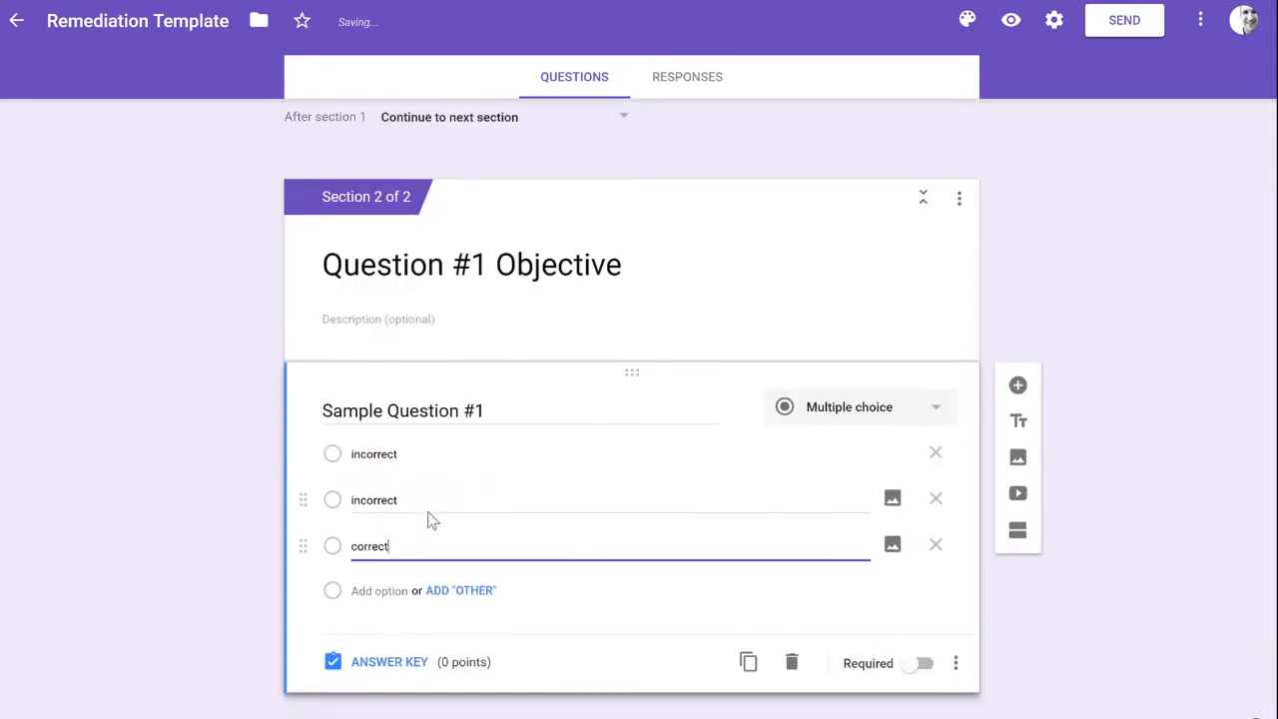
click(386, 663)
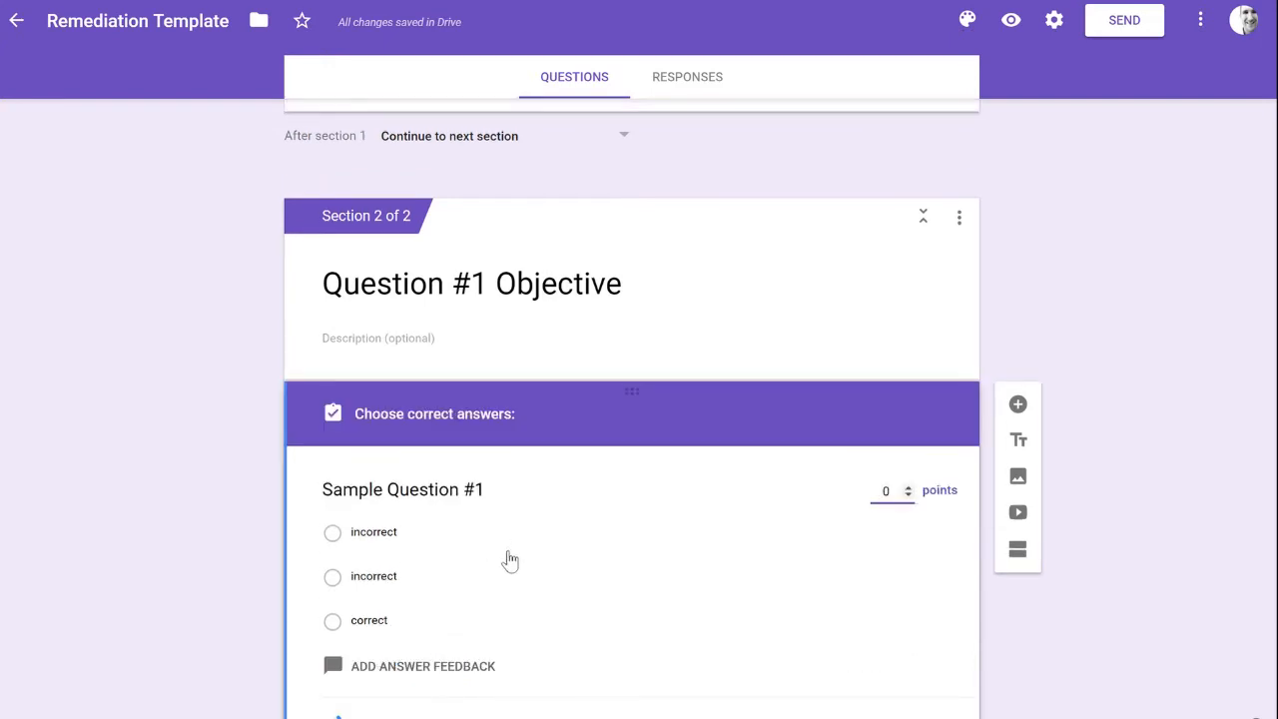
click(334, 560)
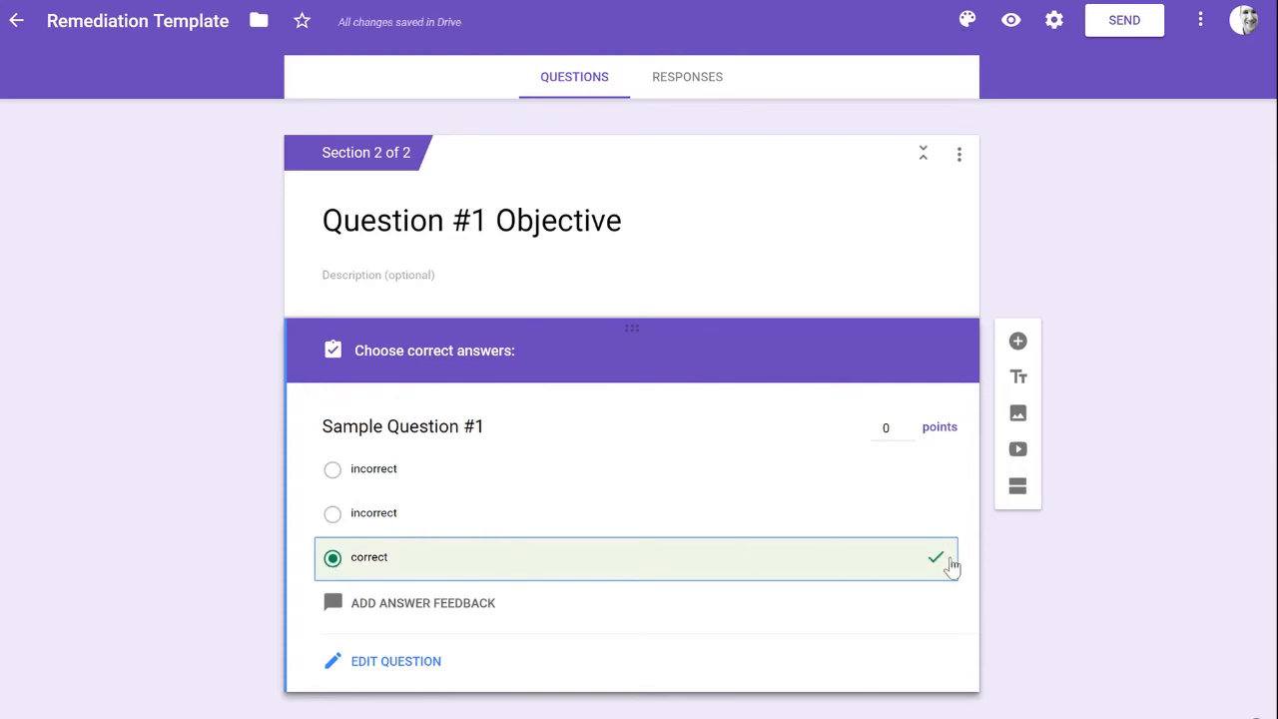
click(885, 427)
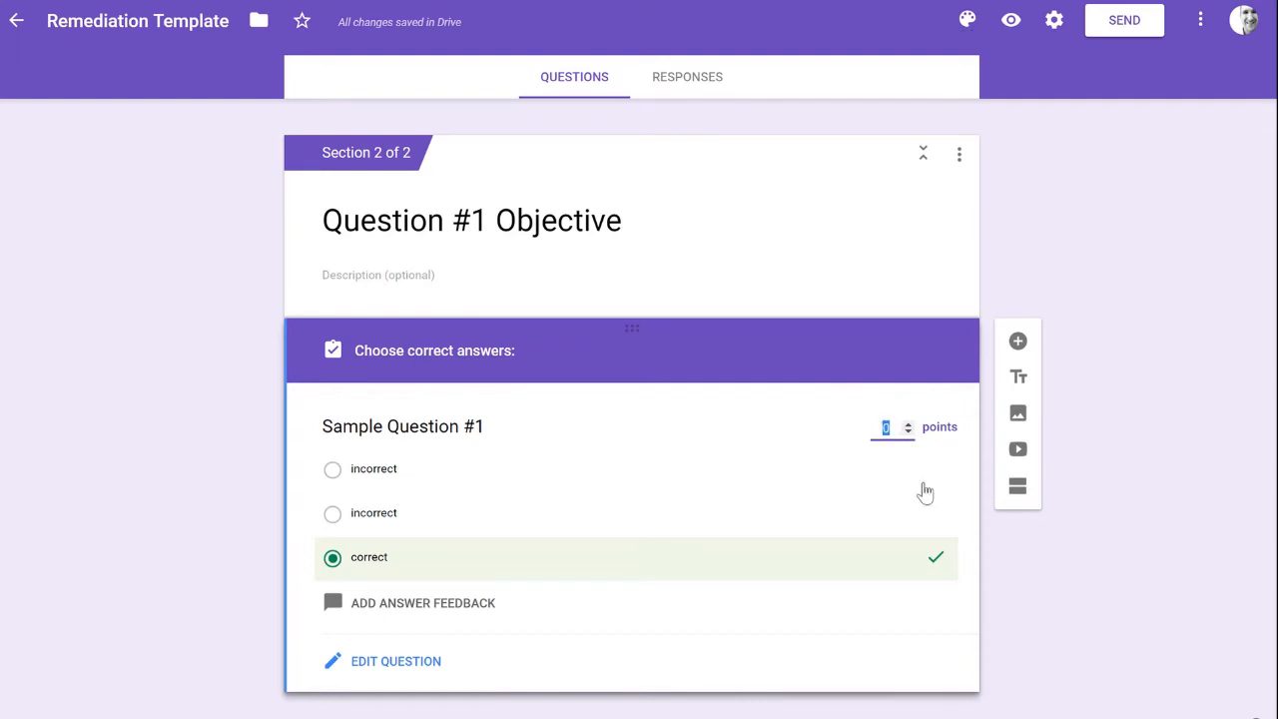
text(4)
Step: Add and save answer feedback: "you made a mistake because..." for incorrect answers and "Great Job!" for correct answers
click(414, 604)
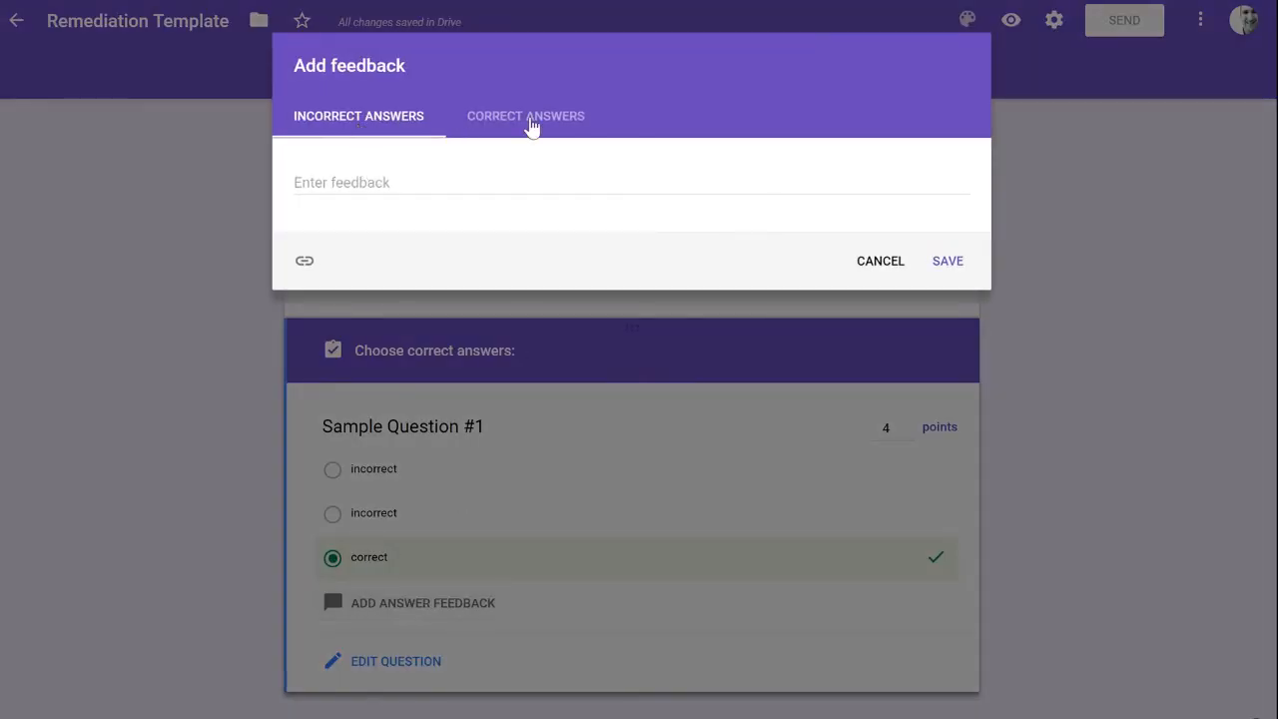
click(384, 182)
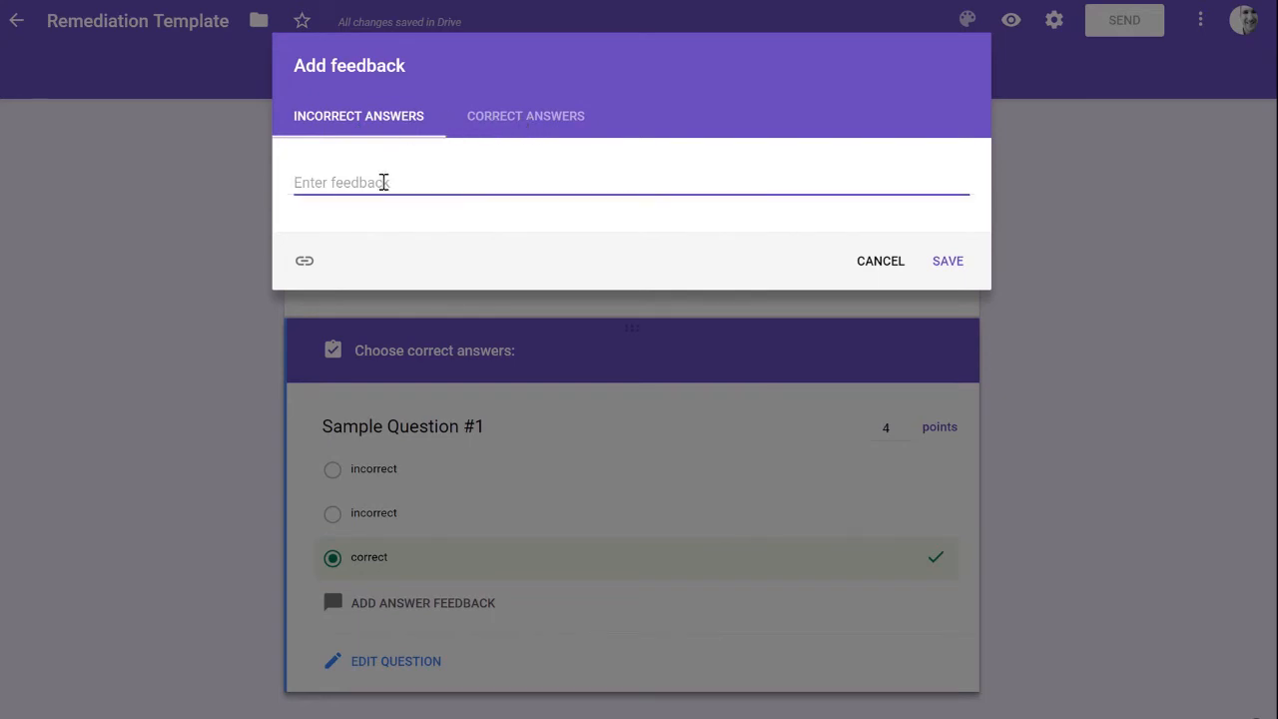
text(you made a mistake because.)
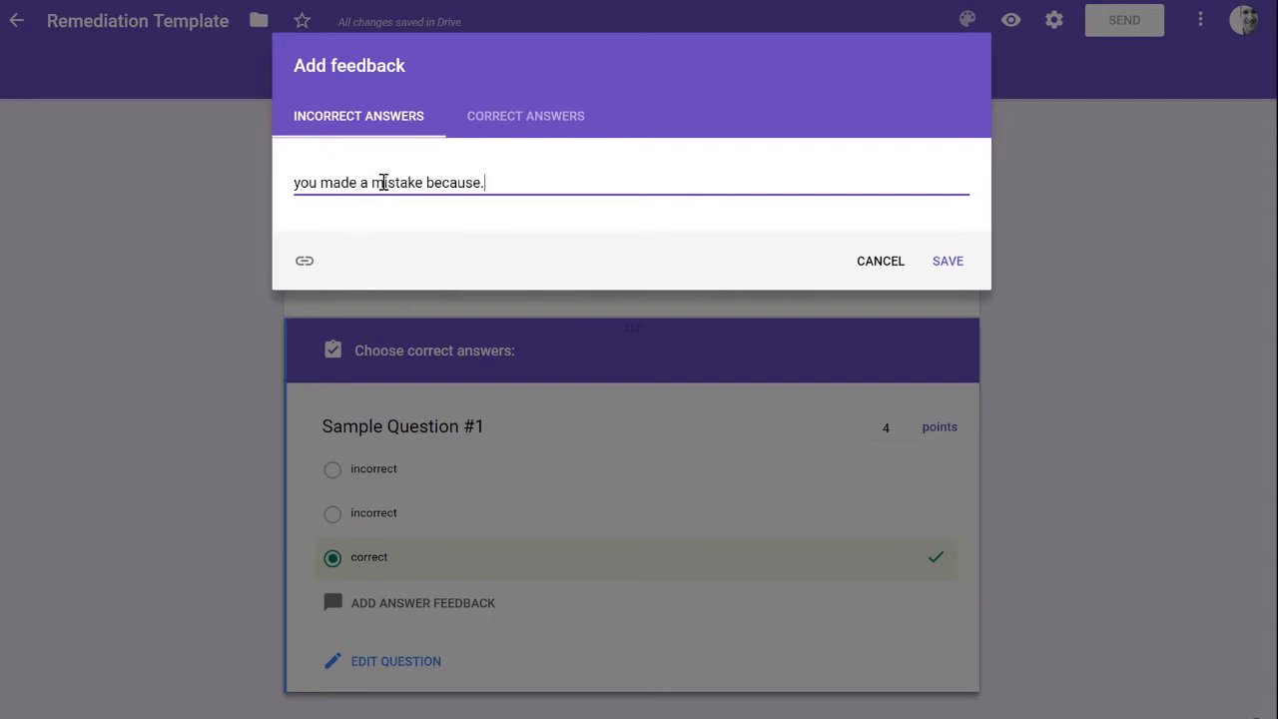
text(..)
click(536, 122)
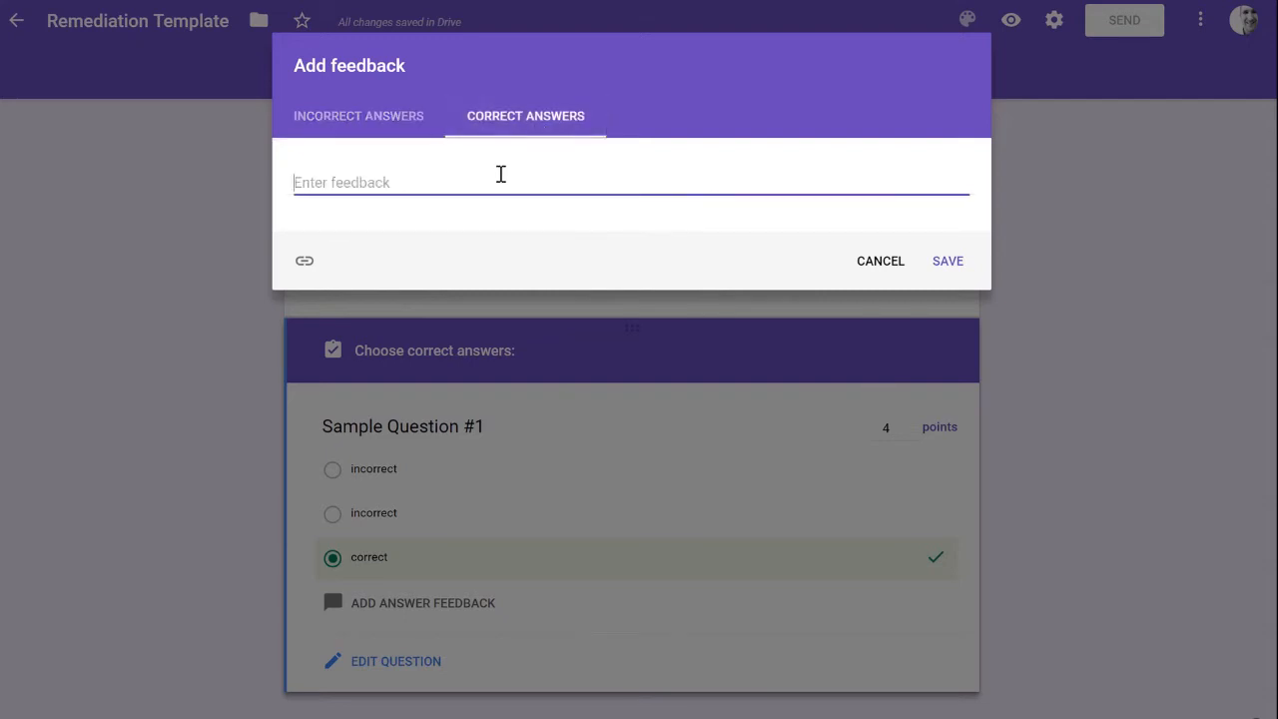
text(Great Job!)
click(393, 125)
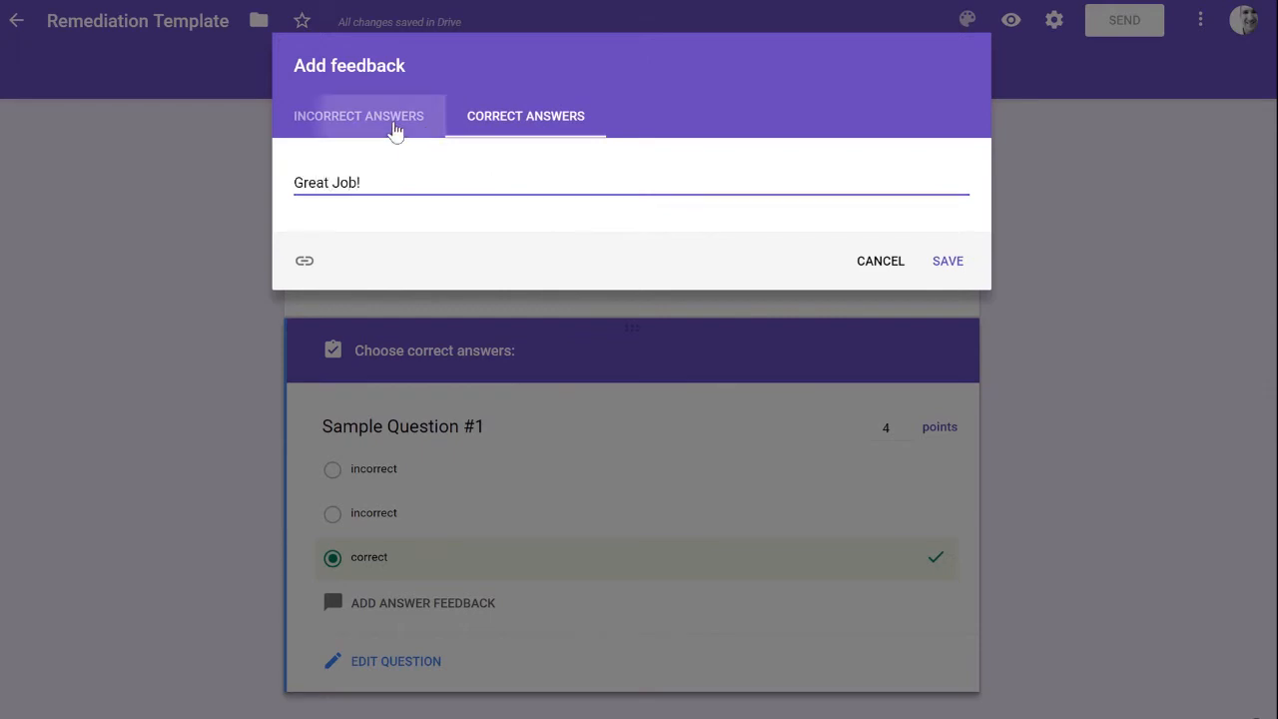
click(305, 263)
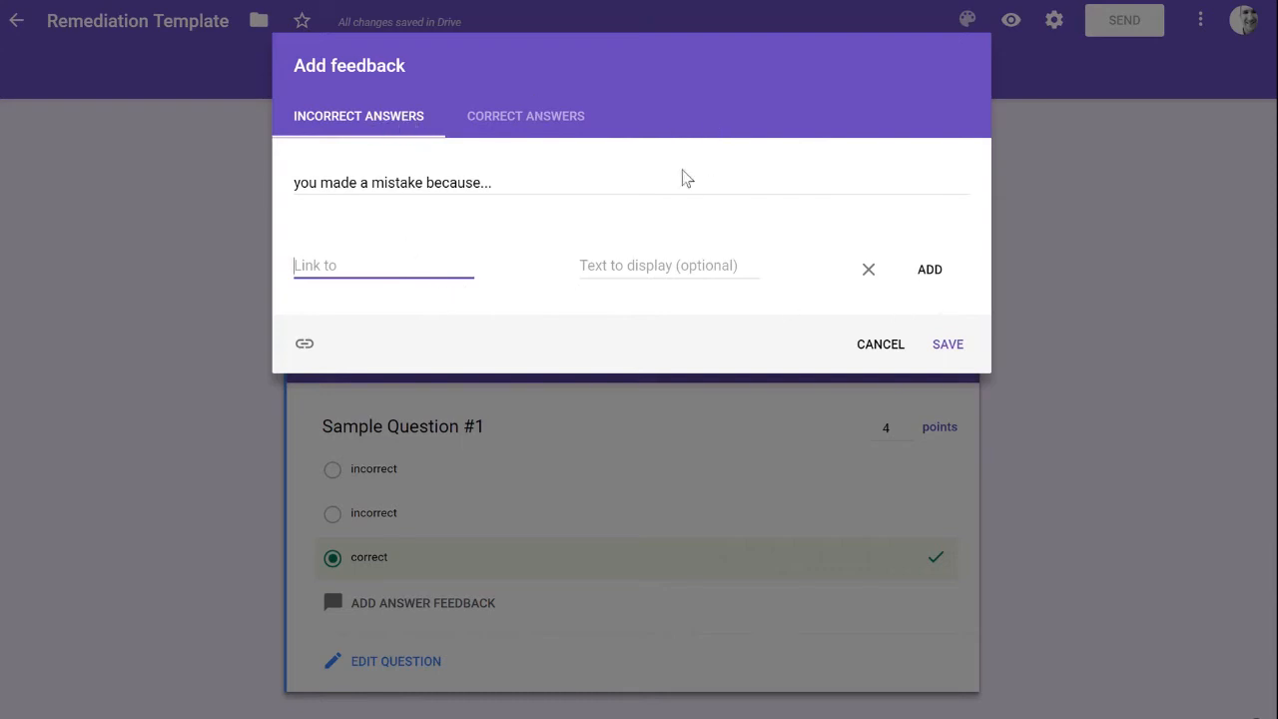
click(949, 344)
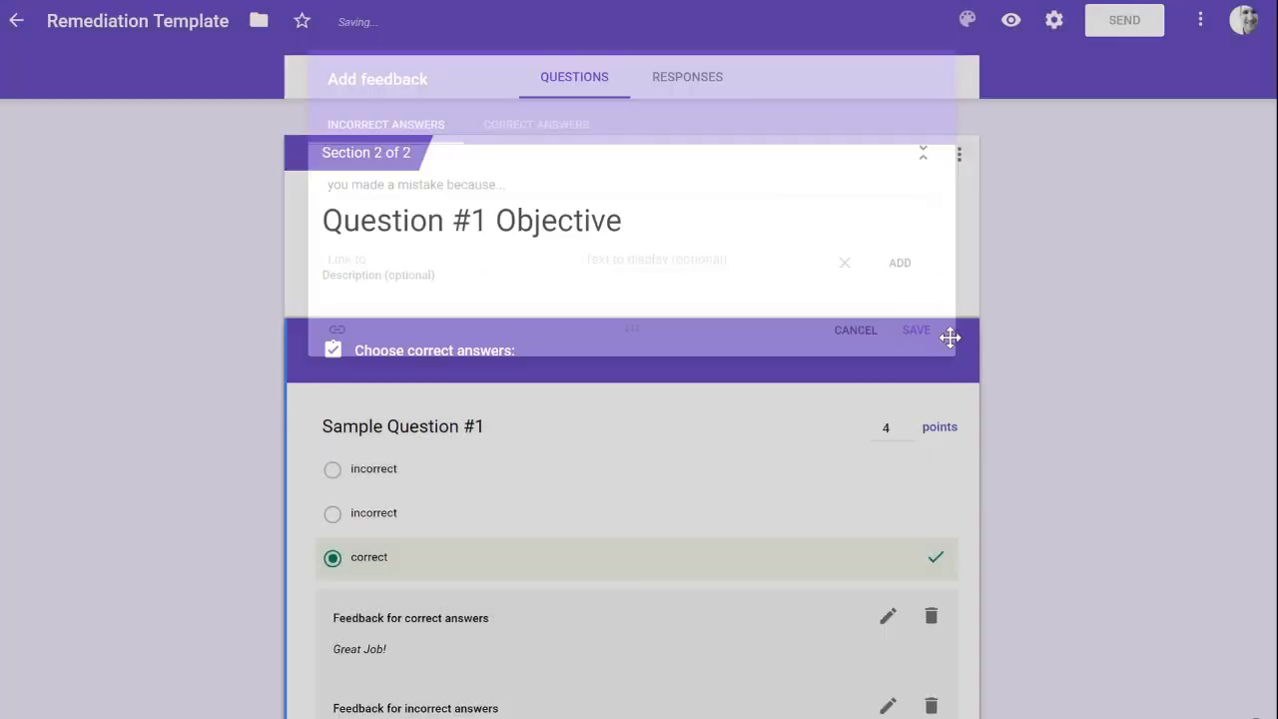
Step: Return from the answer key to editing Sample Question #1 and make the question required
scroll(879, 436, down, 1)
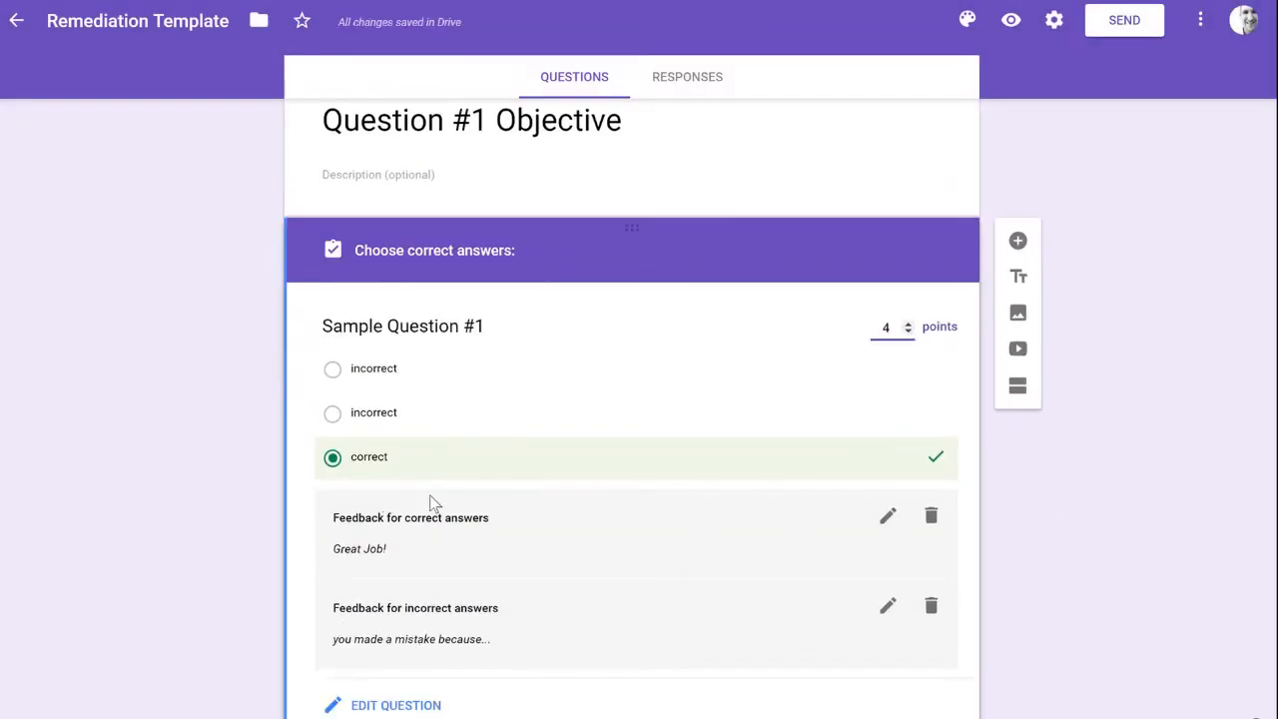
scroll(450, 505, down, 1)
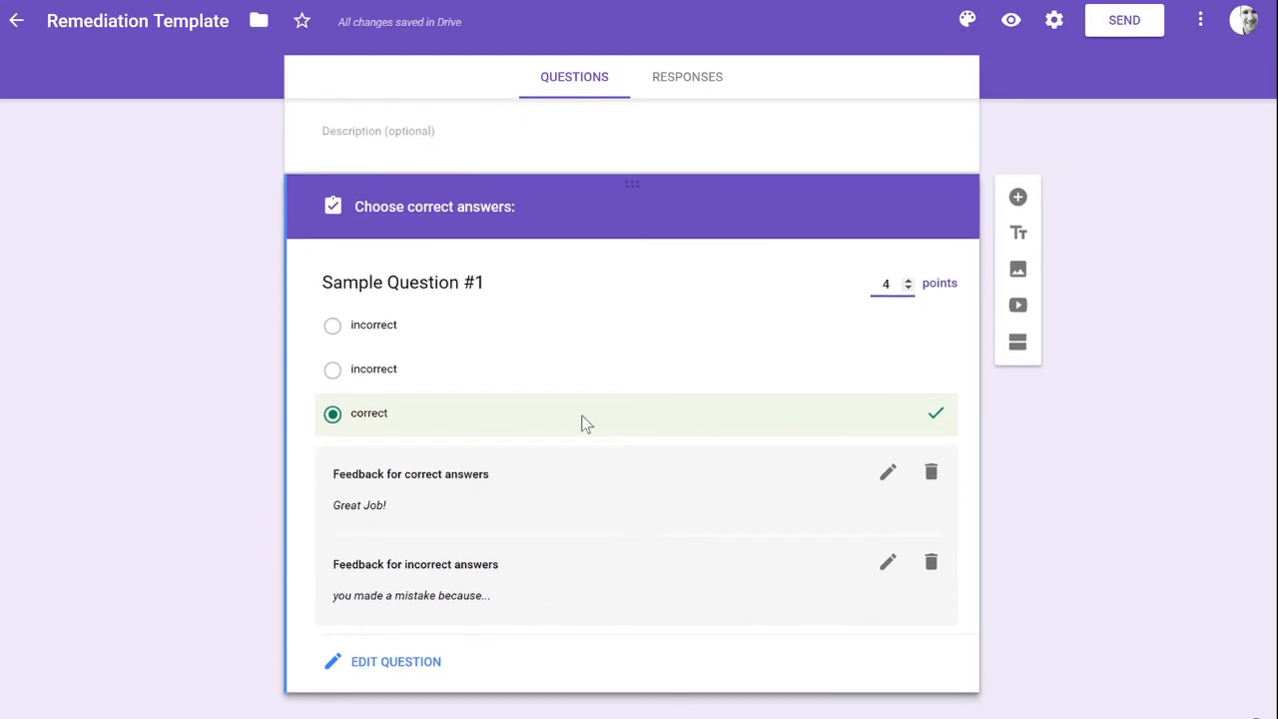
click(395, 663)
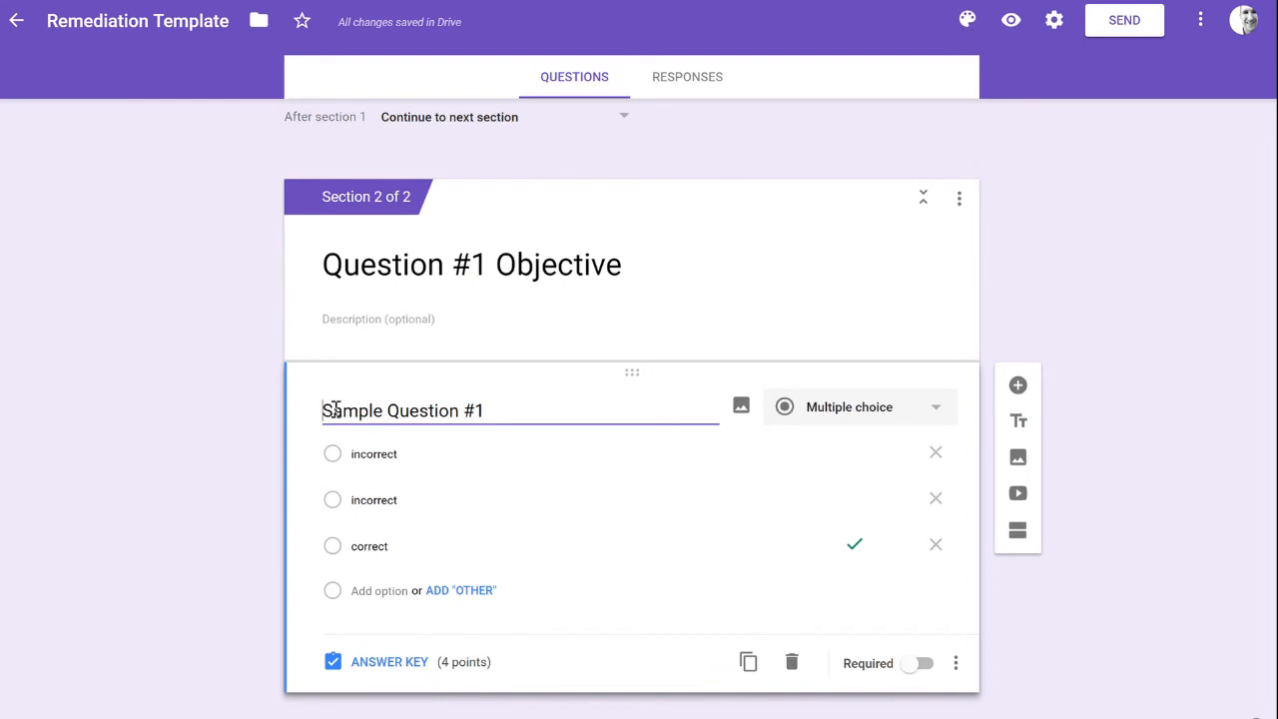
click(922, 665)
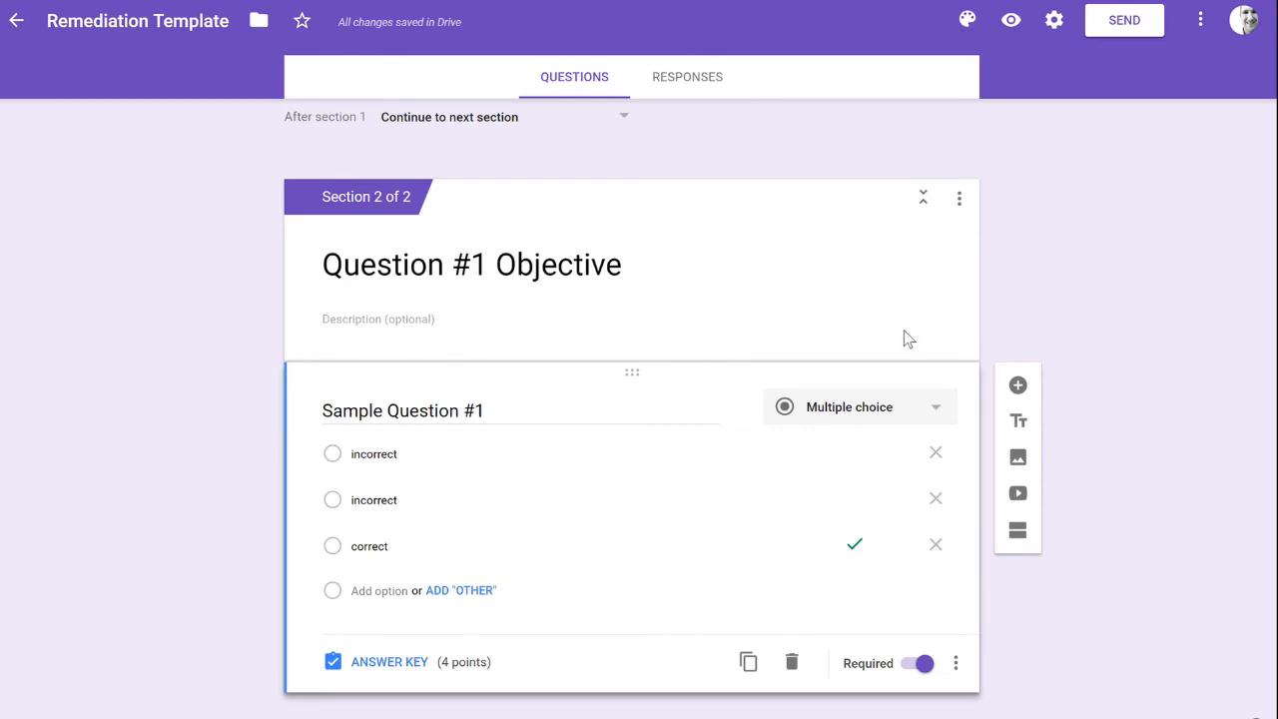
Step: Add a new section after Sample Question #1 and title it "Question #1 Help"
click(1018, 534)
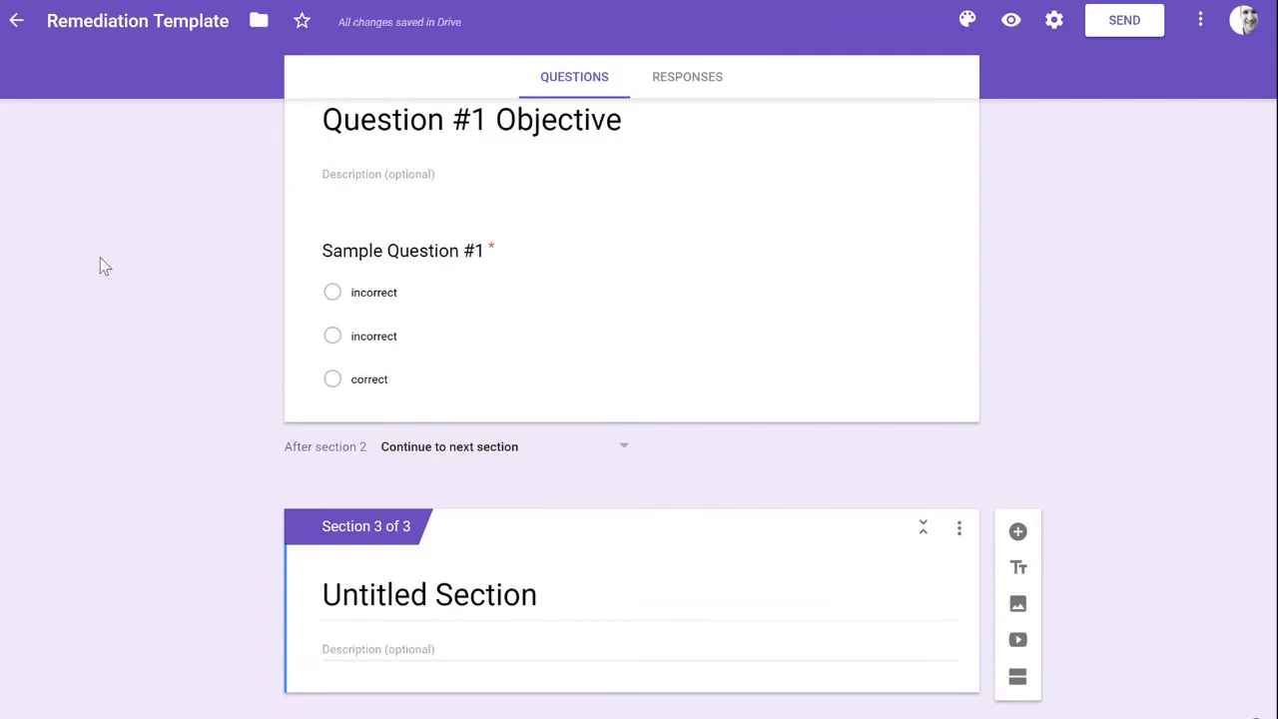
click(433, 598)
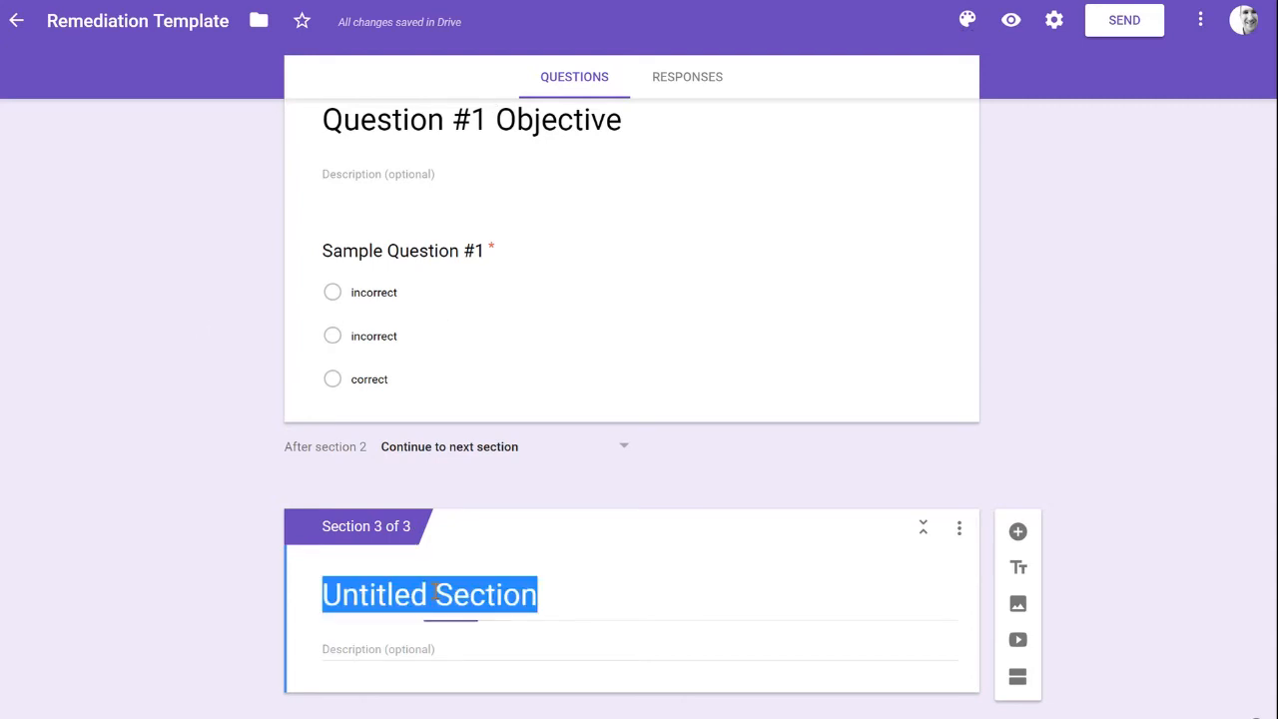
click(434, 595)
text(Questi)
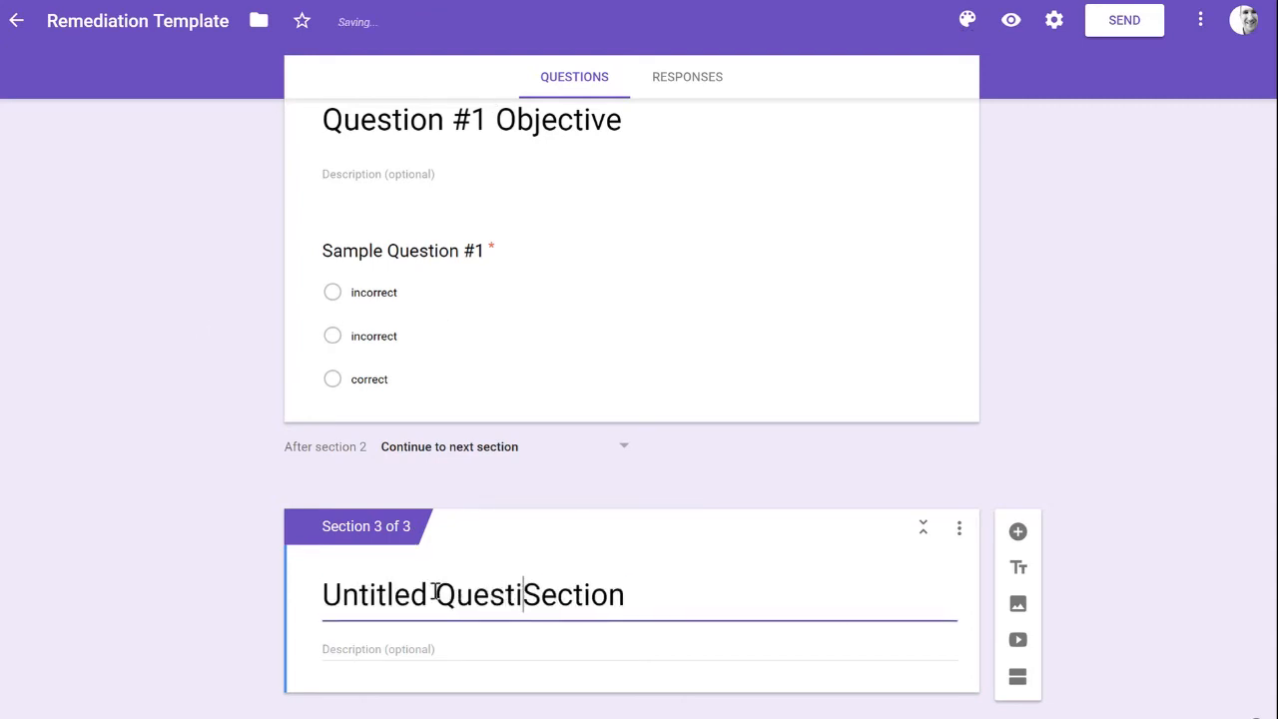
key(ctrl+a)
text(Question #)
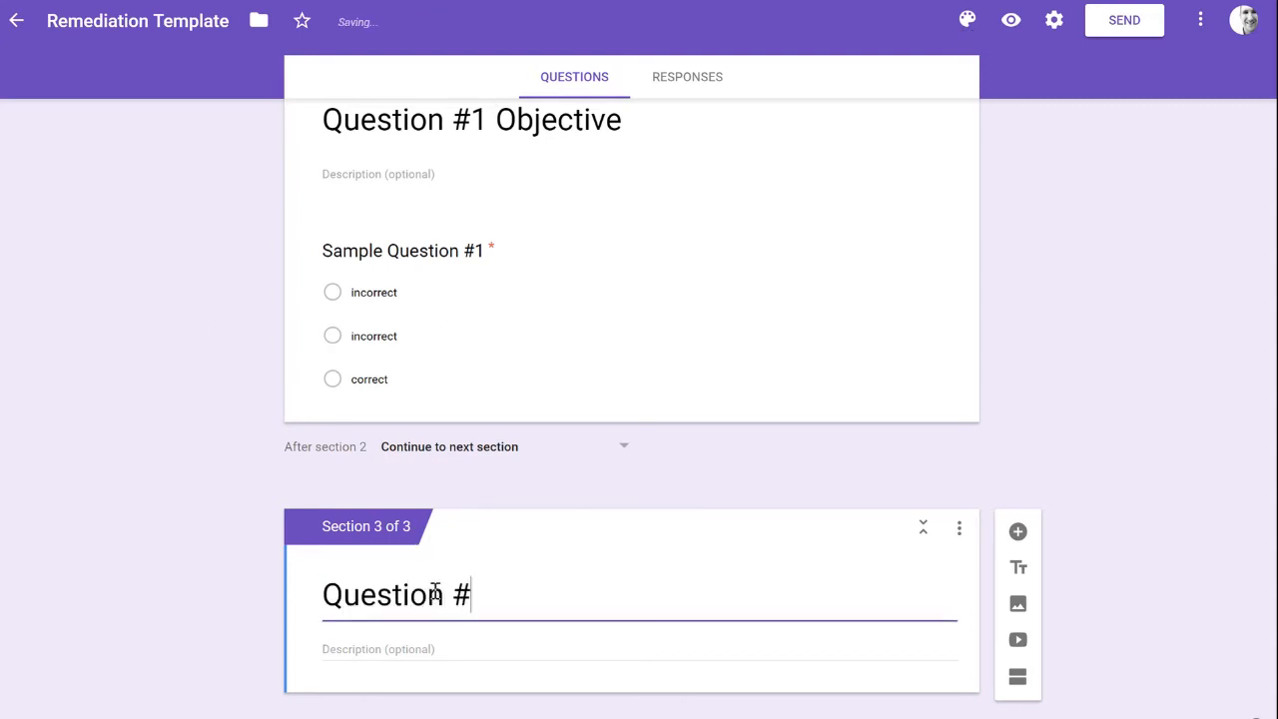
text(1 Help)
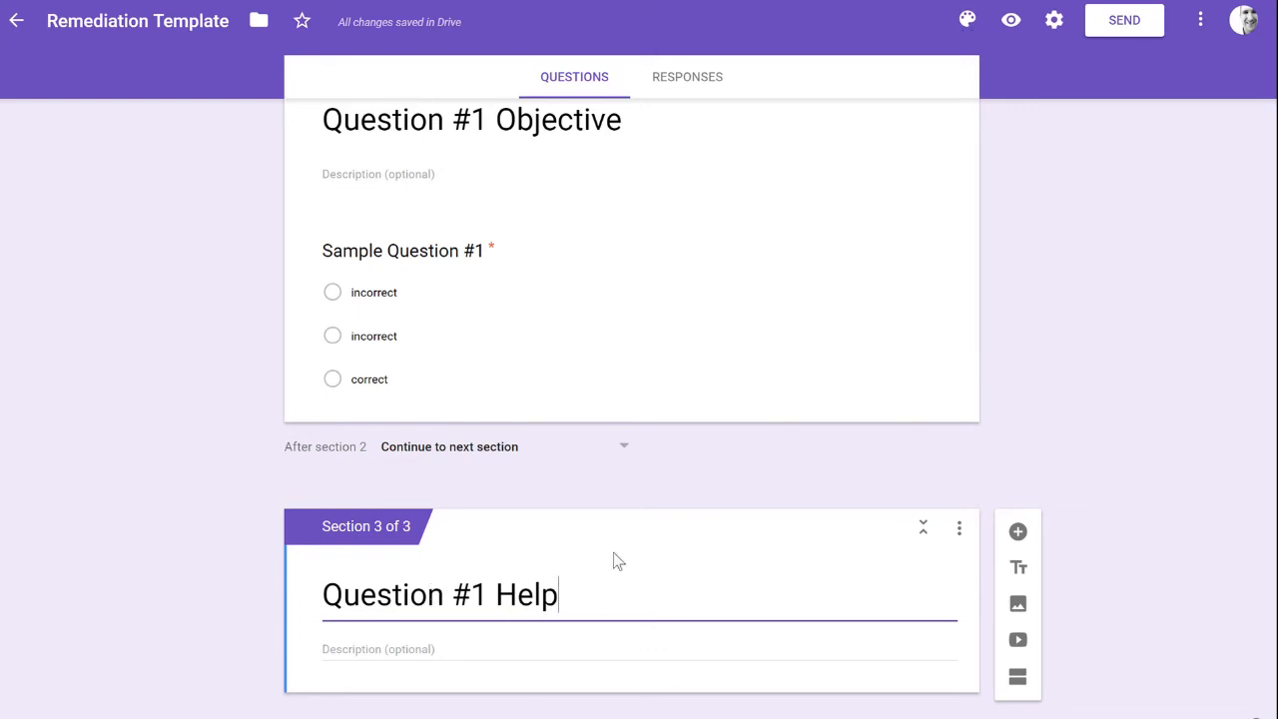
Step: Search YouTube for "math superstars" and insert the video "7.1d Squares and Roots" into the Question #1 Help section
click(1018, 644)
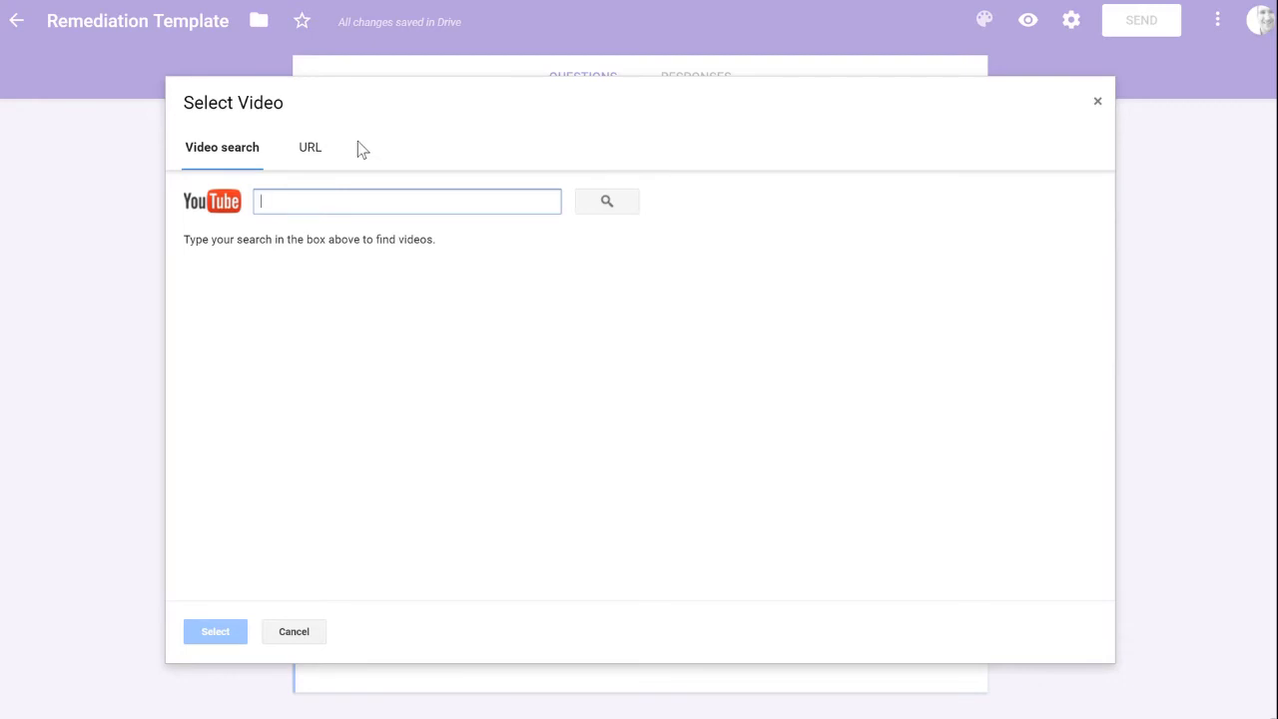
text(math superst)
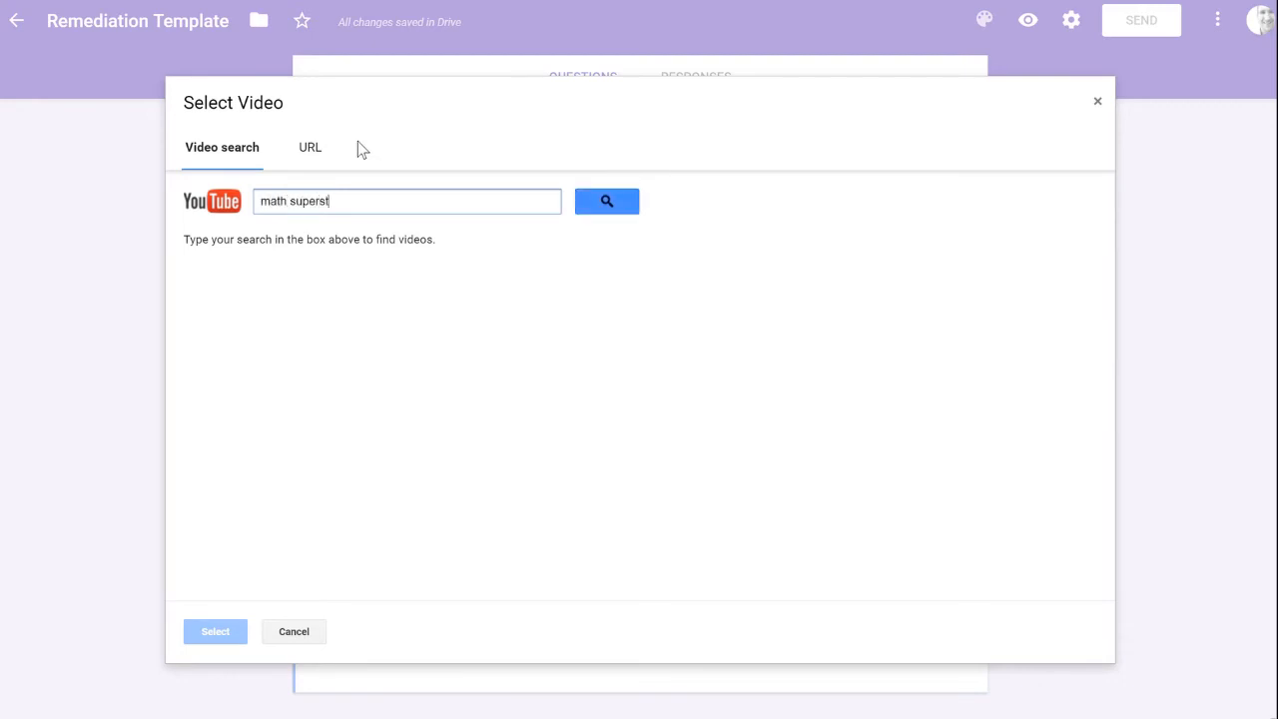
text(ars)
key(Return)
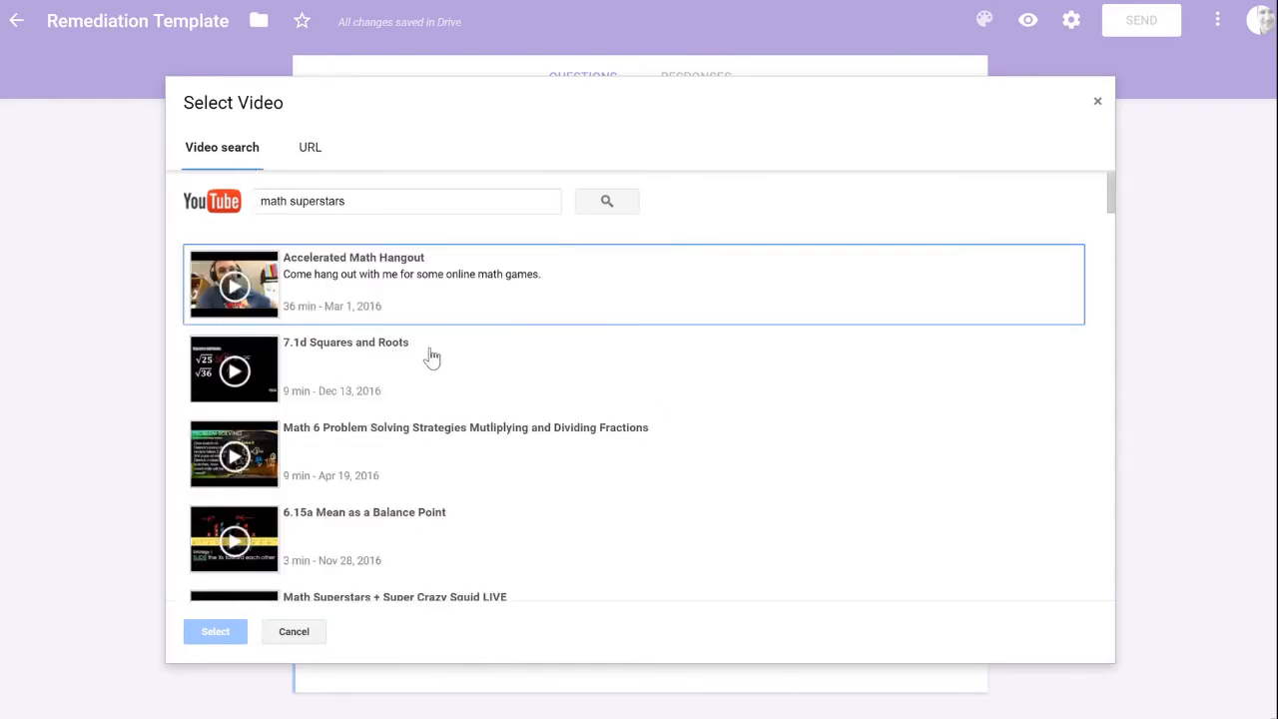
scroll(630, 451, down, 2)
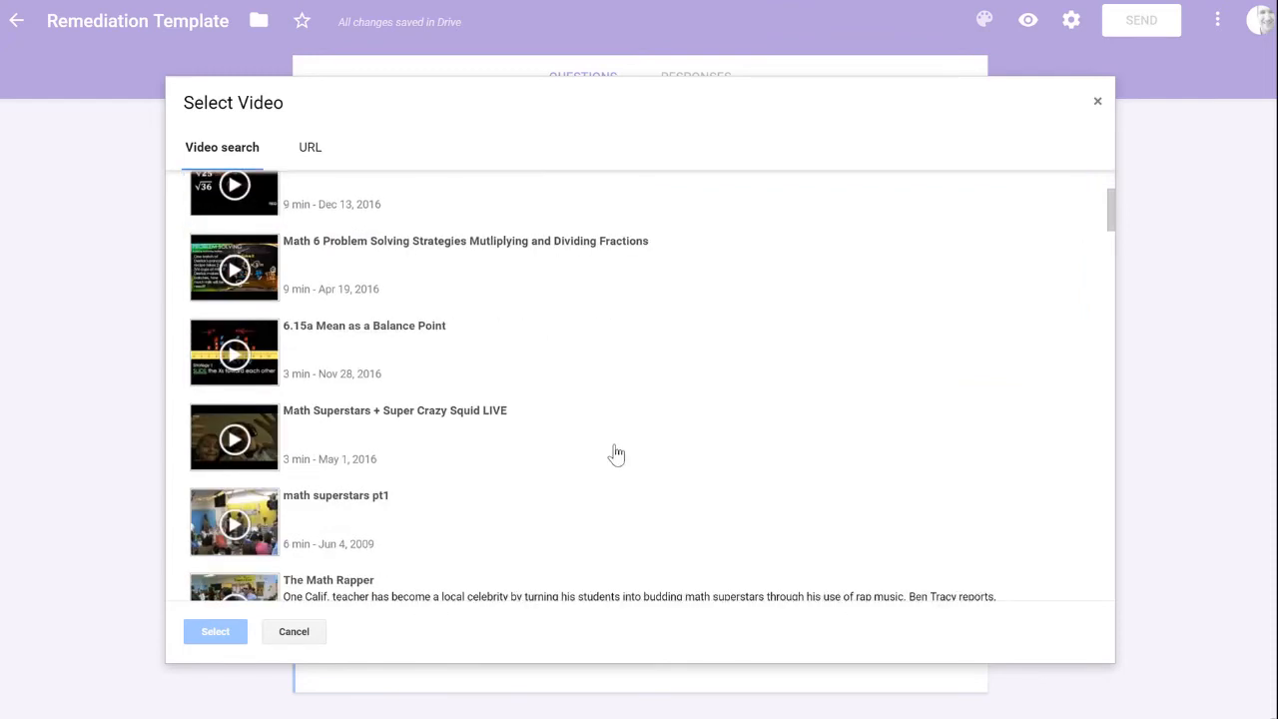
scroll(613, 450, up, 2)
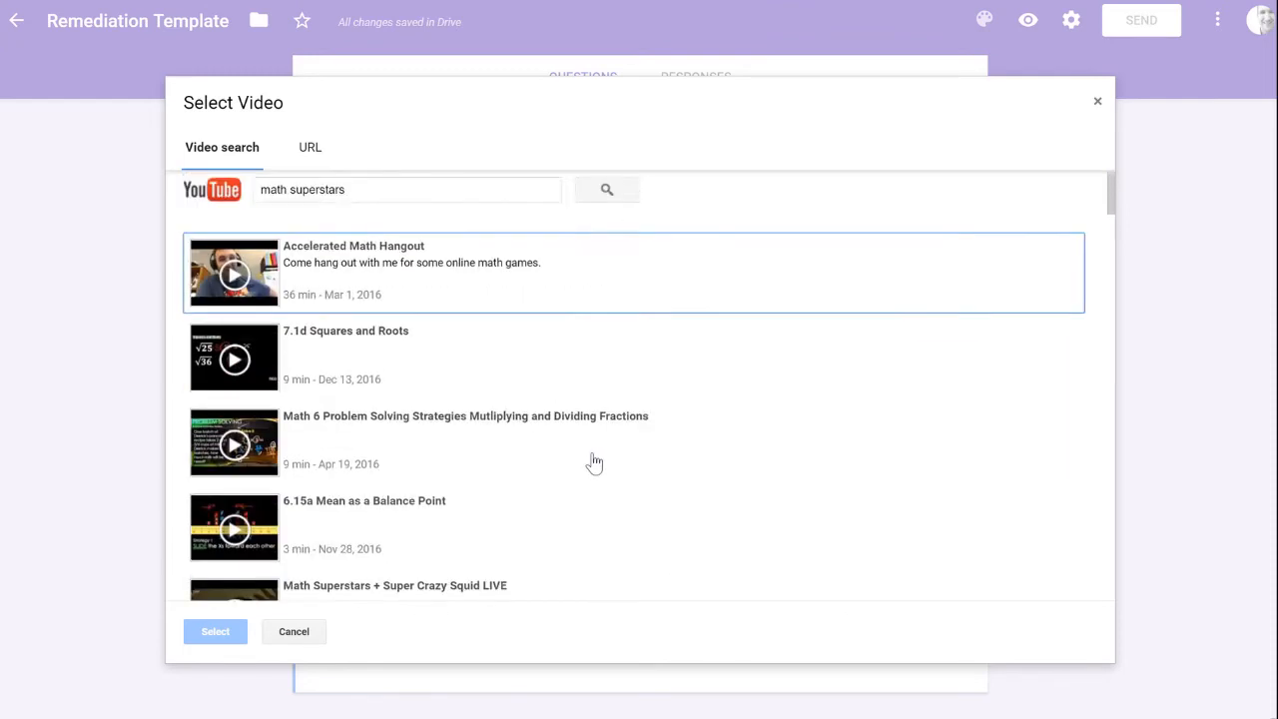
click(365, 353)
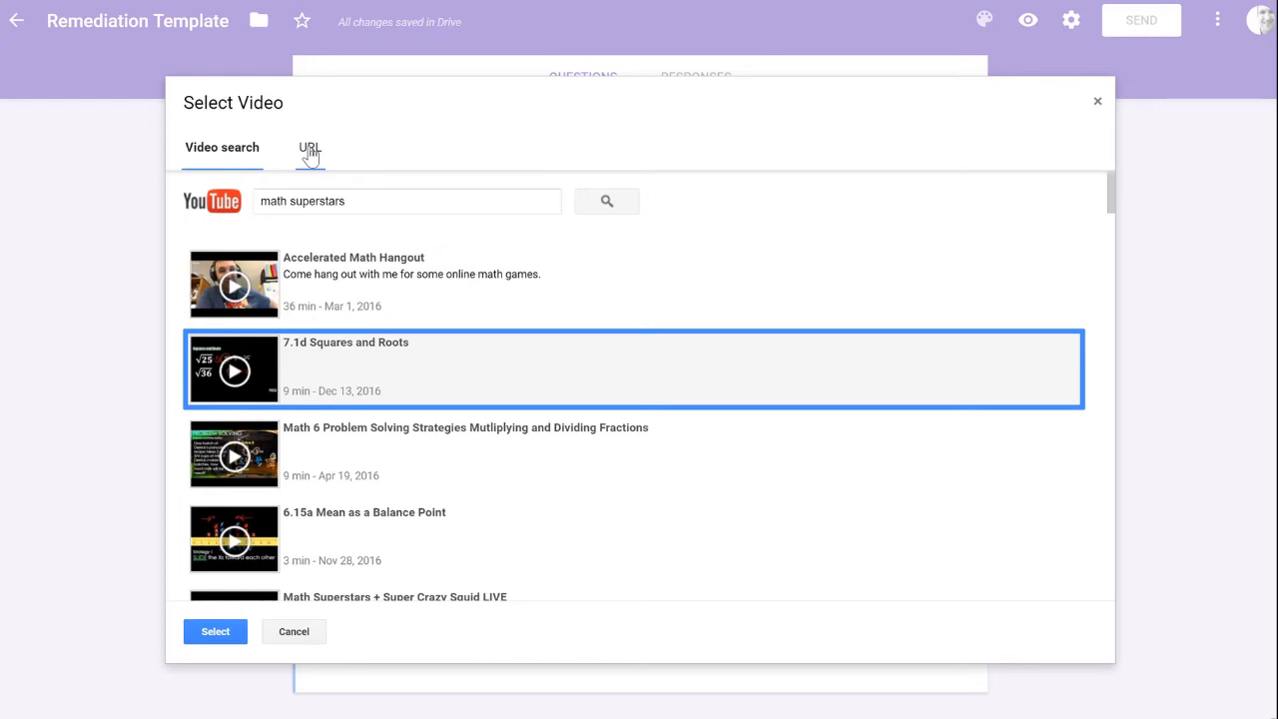
click(215, 632)
Step: Enlarge the embedded Squares and Roots video slightly and open its title for editing
scroll(985, 369, down, 2)
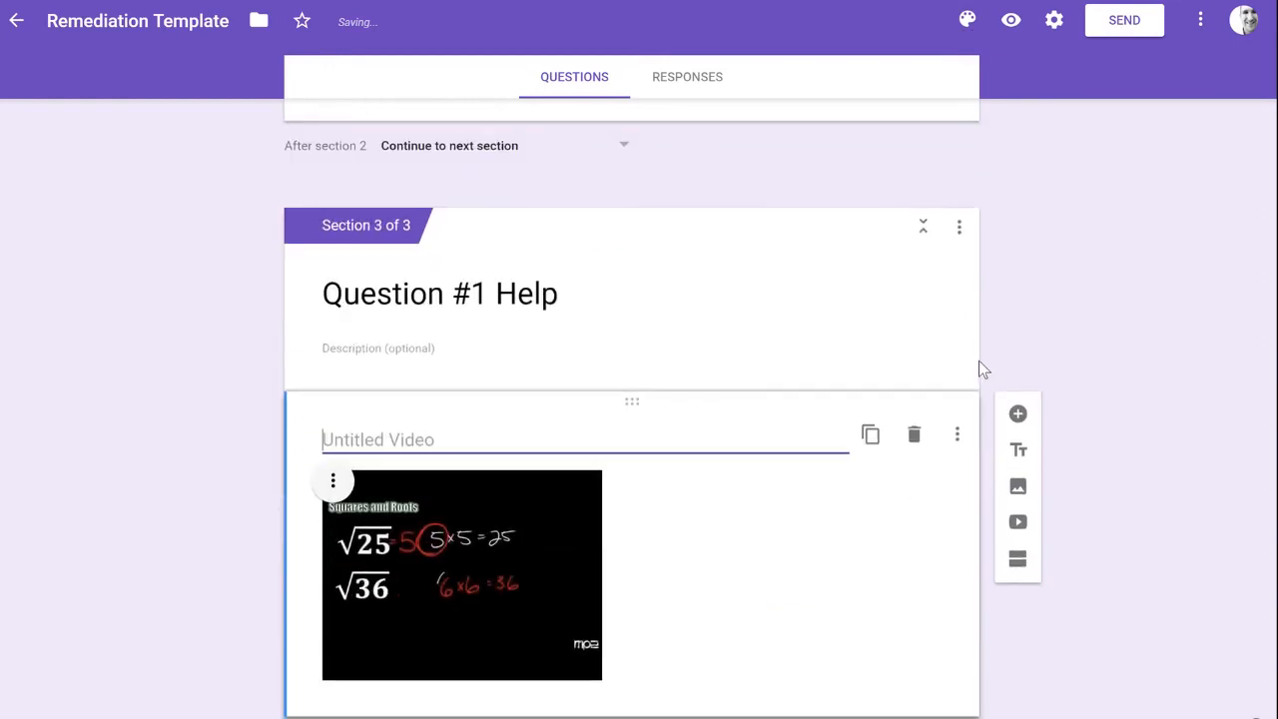
click(501, 579)
scroll(665, 533, down, 1)
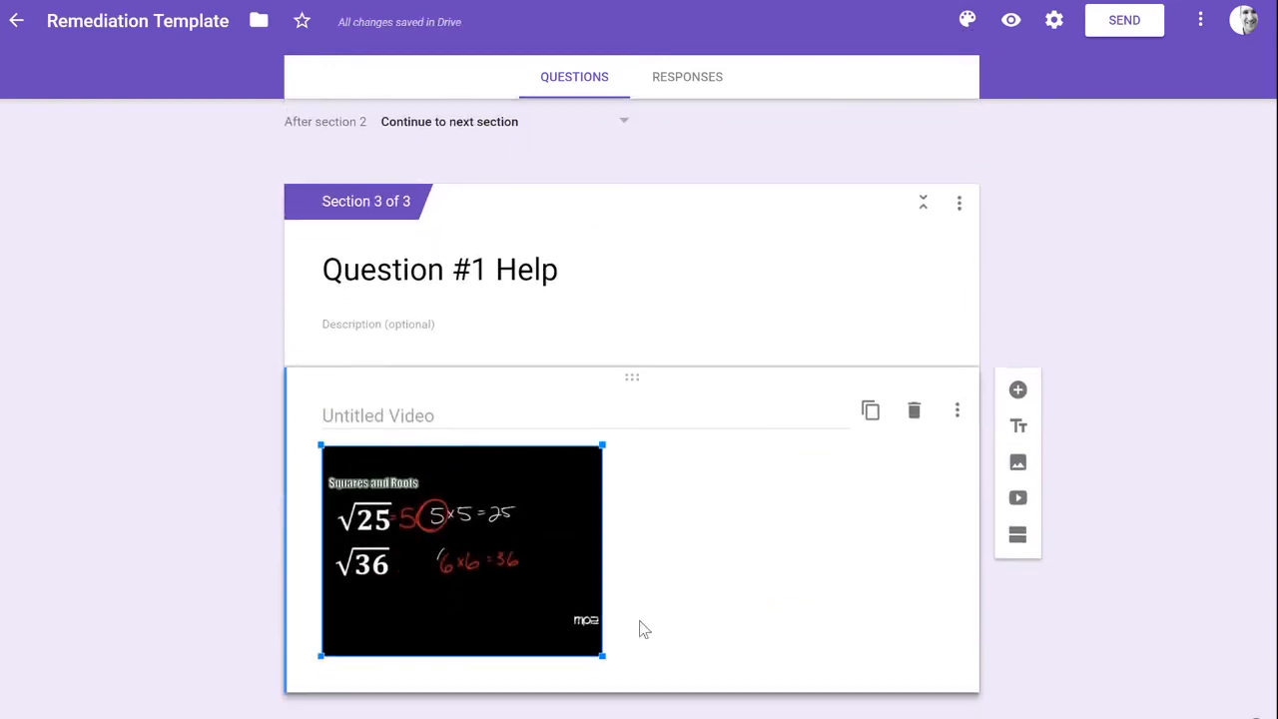
drag(602, 659, 666, 613)
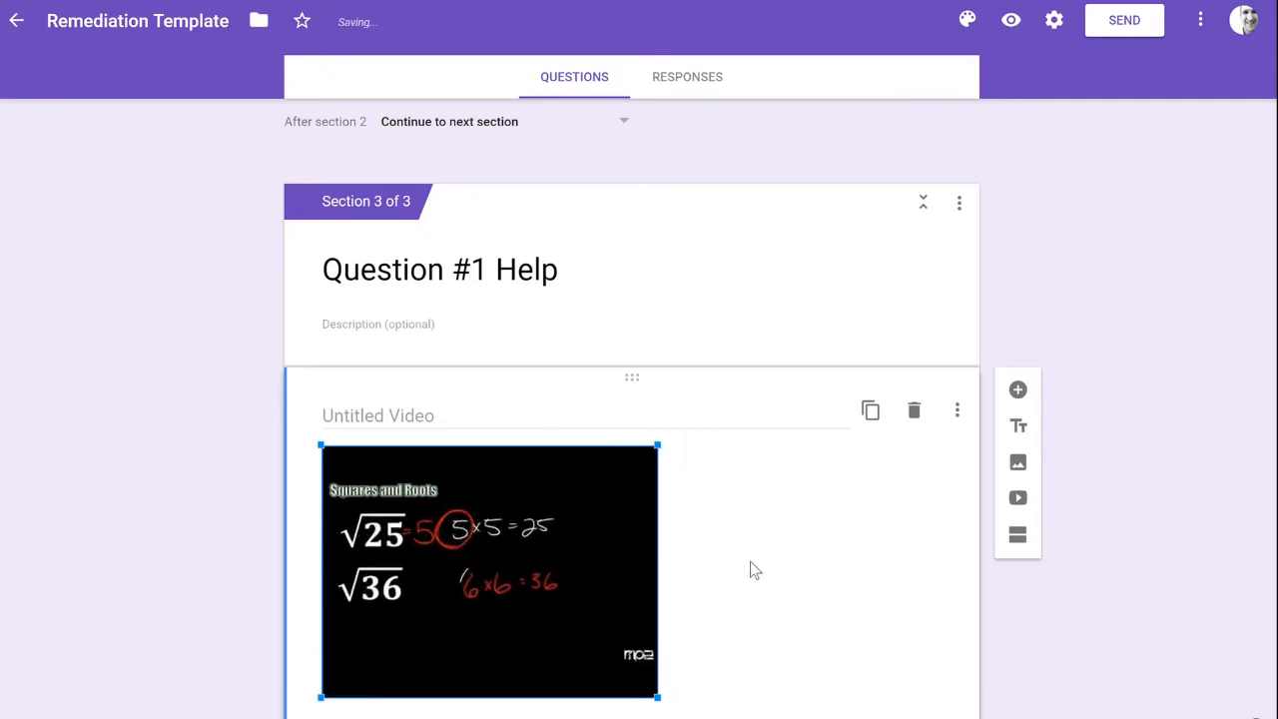
click(407, 417)
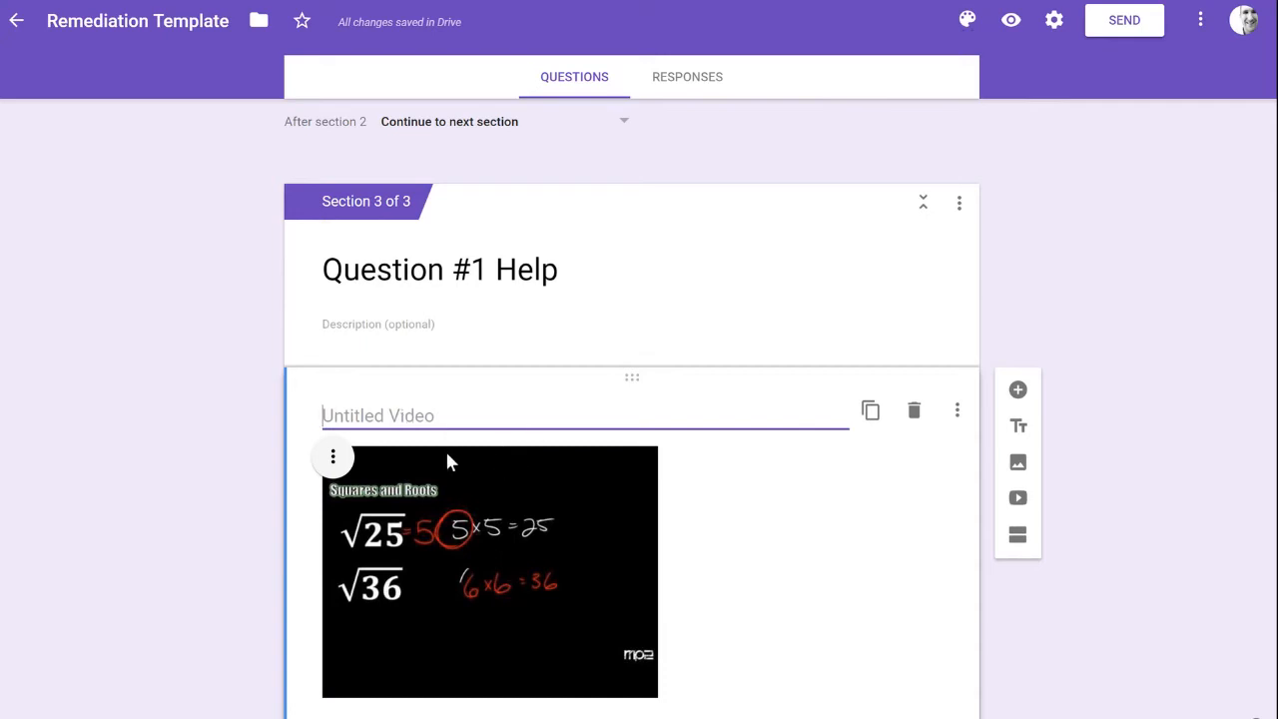
Step: Center-align the Squares and Roots video in the Question #1 Help section
click(334, 461)
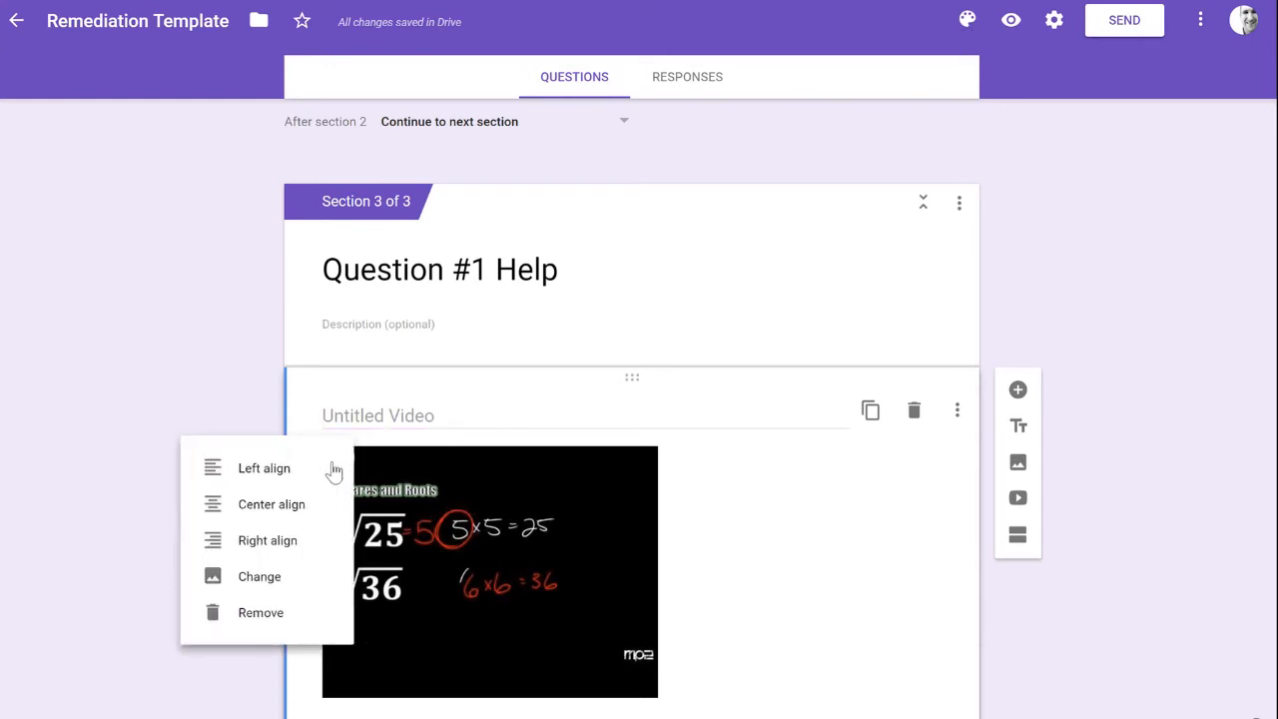
click(291, 504)
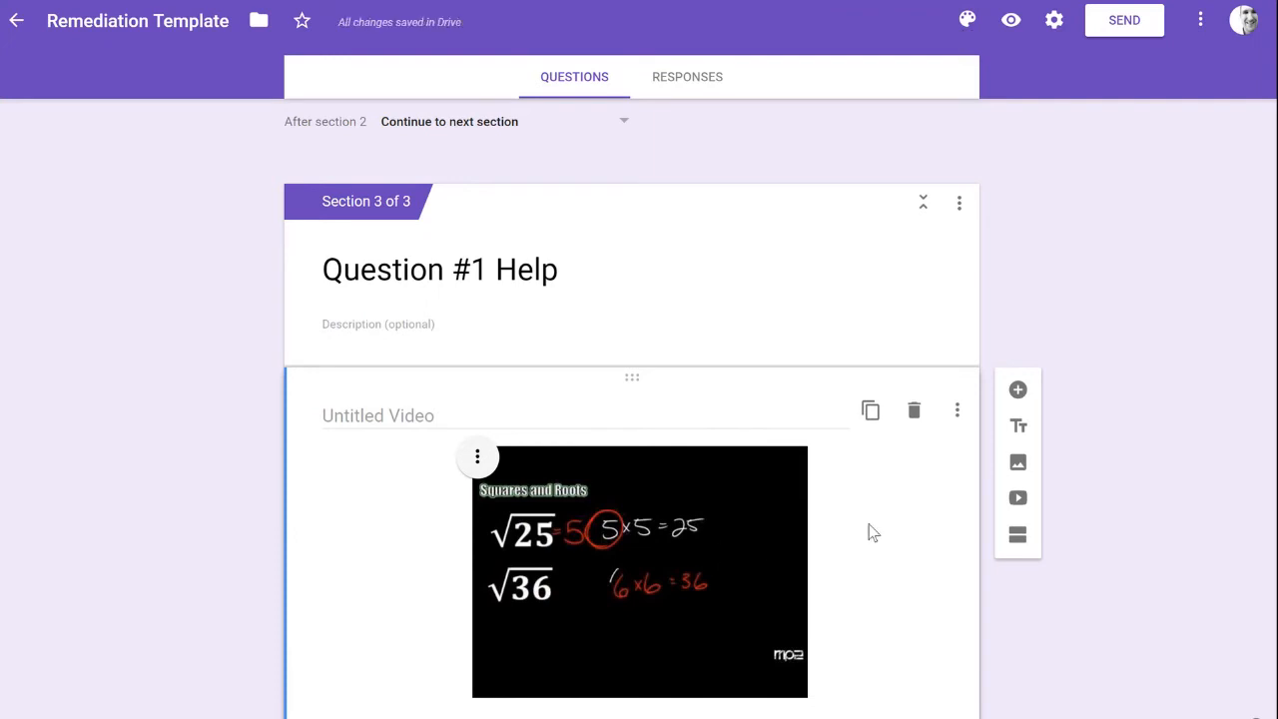
Step: Add a new section after Question #1 Help and title it "New Question #1"
scroll(904, 524, down, 1)
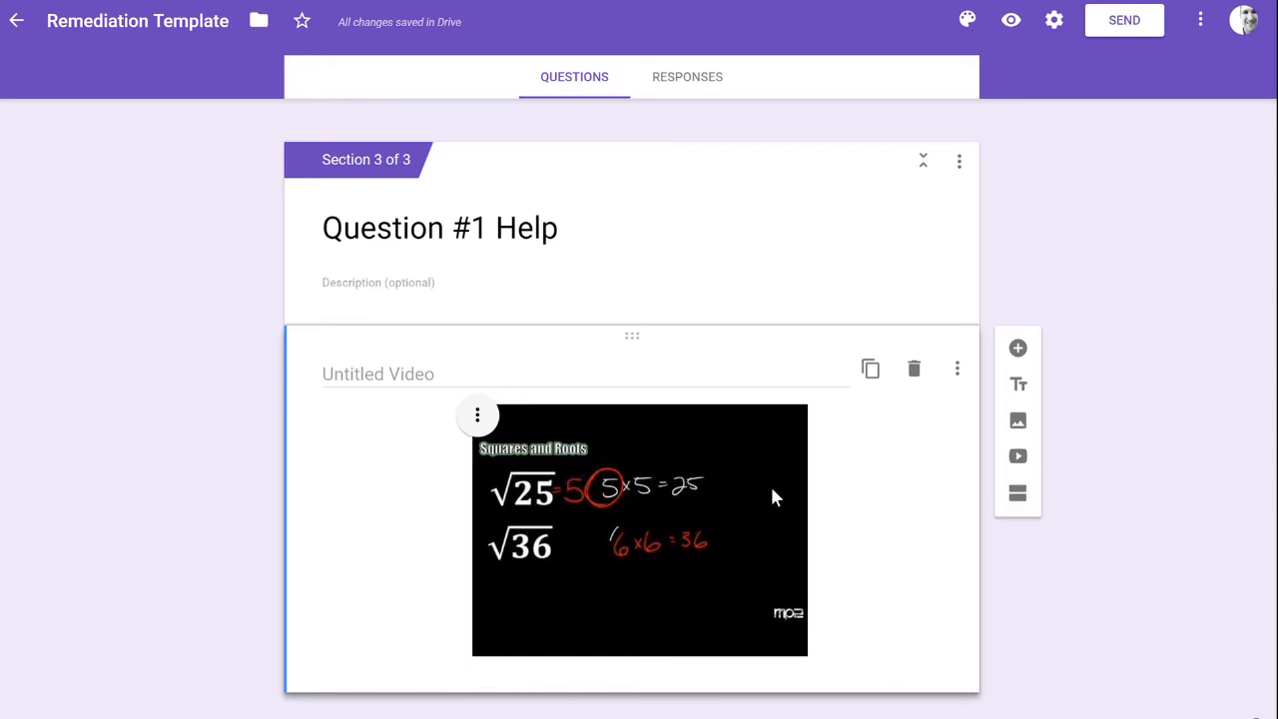
click(1017, 496)
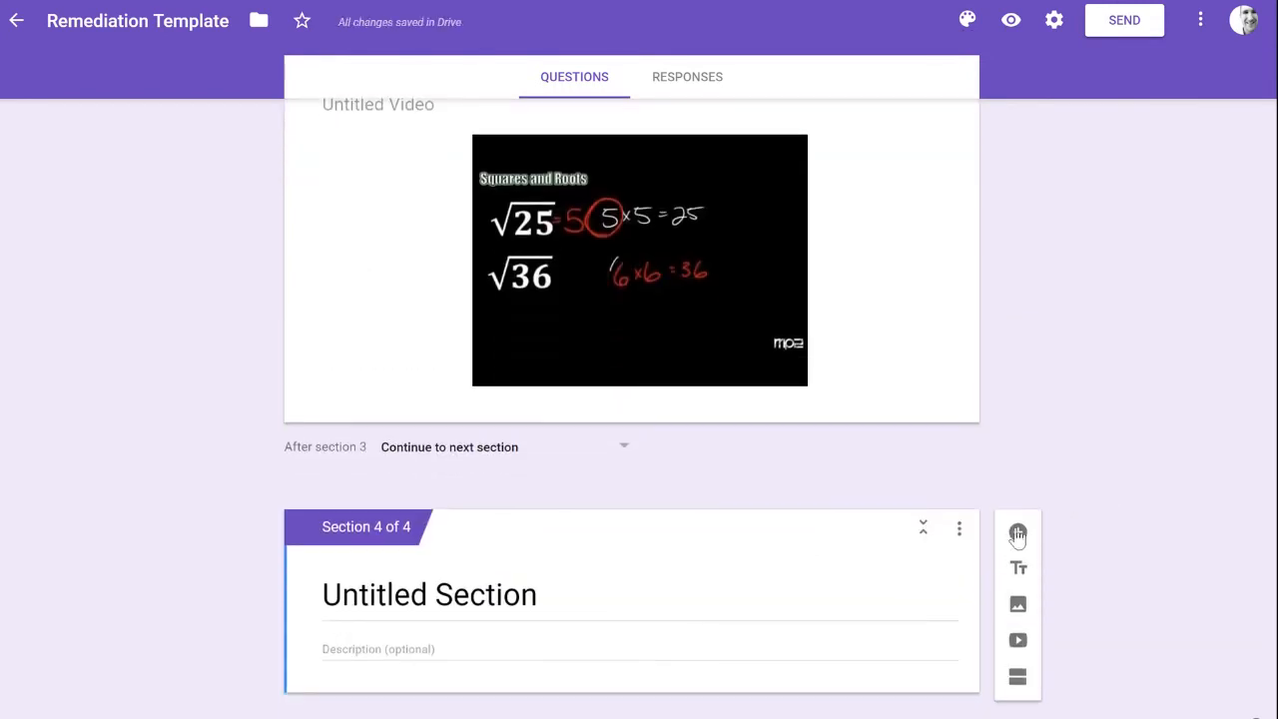
click(475, 599)
text(N)
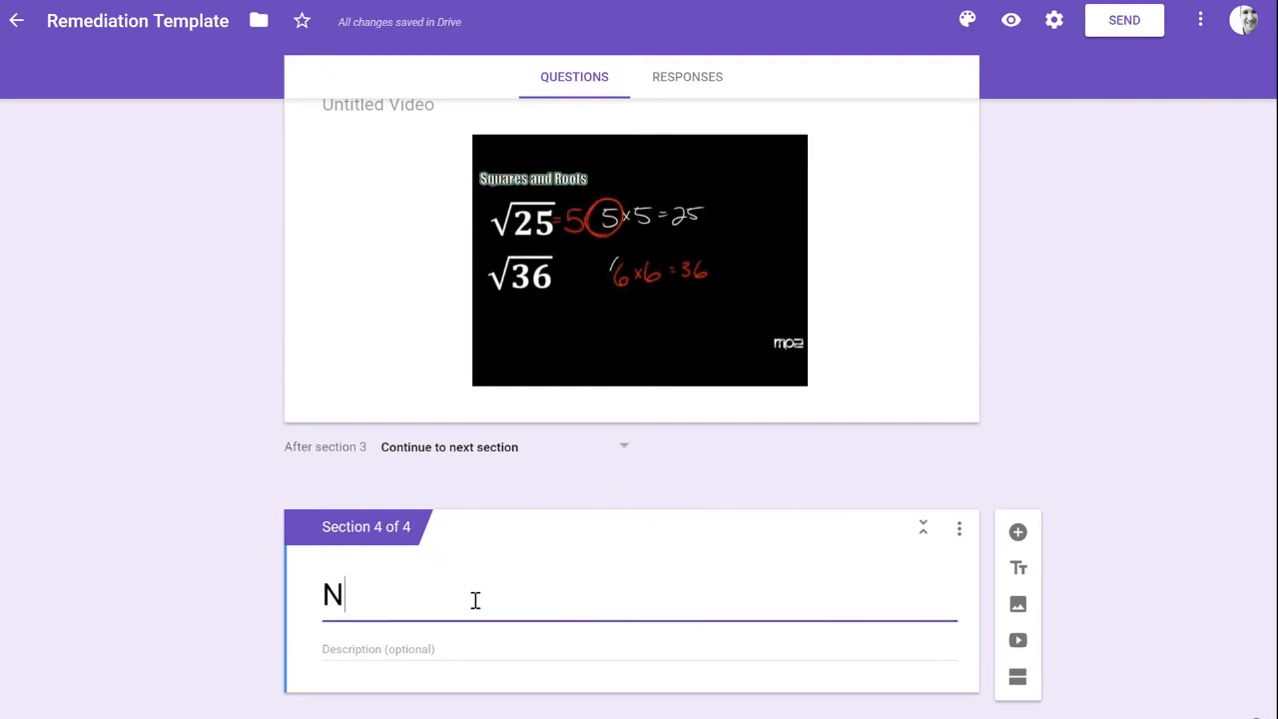
text(ew Question #1)
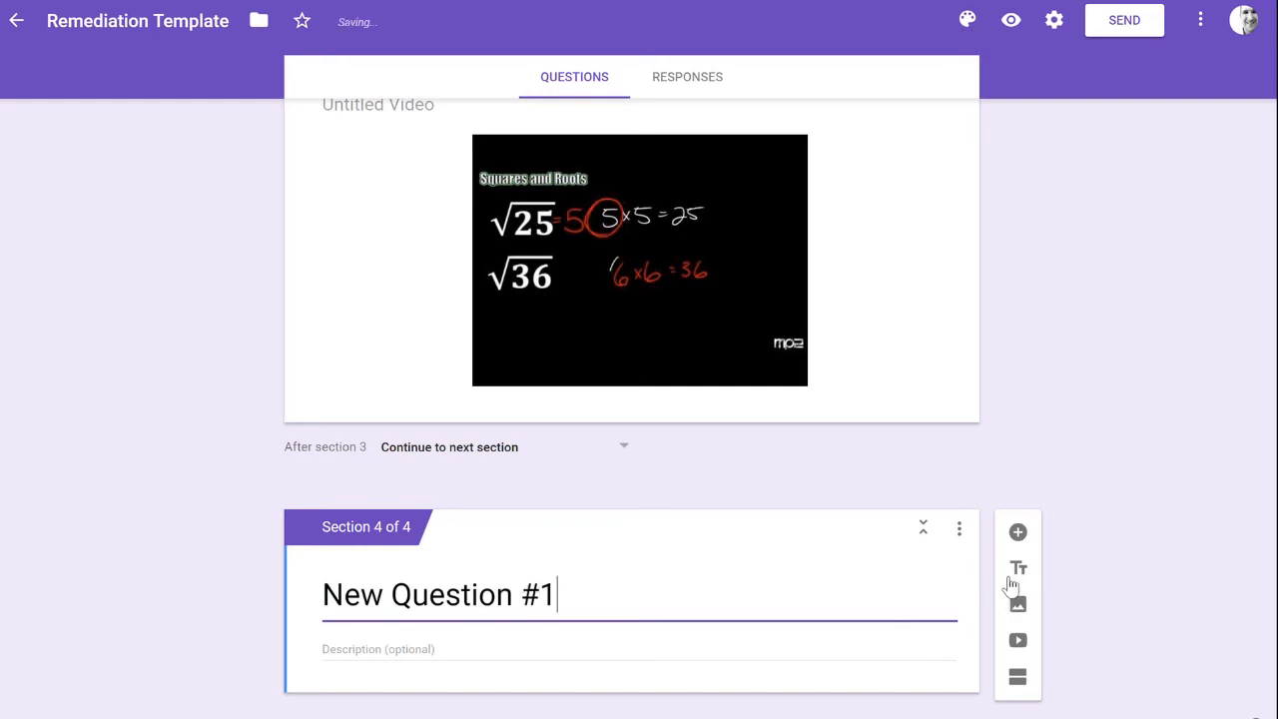
Step: Add a question to the New Question #1 section and title it "New Sample Question #1"
click(1023, 542)
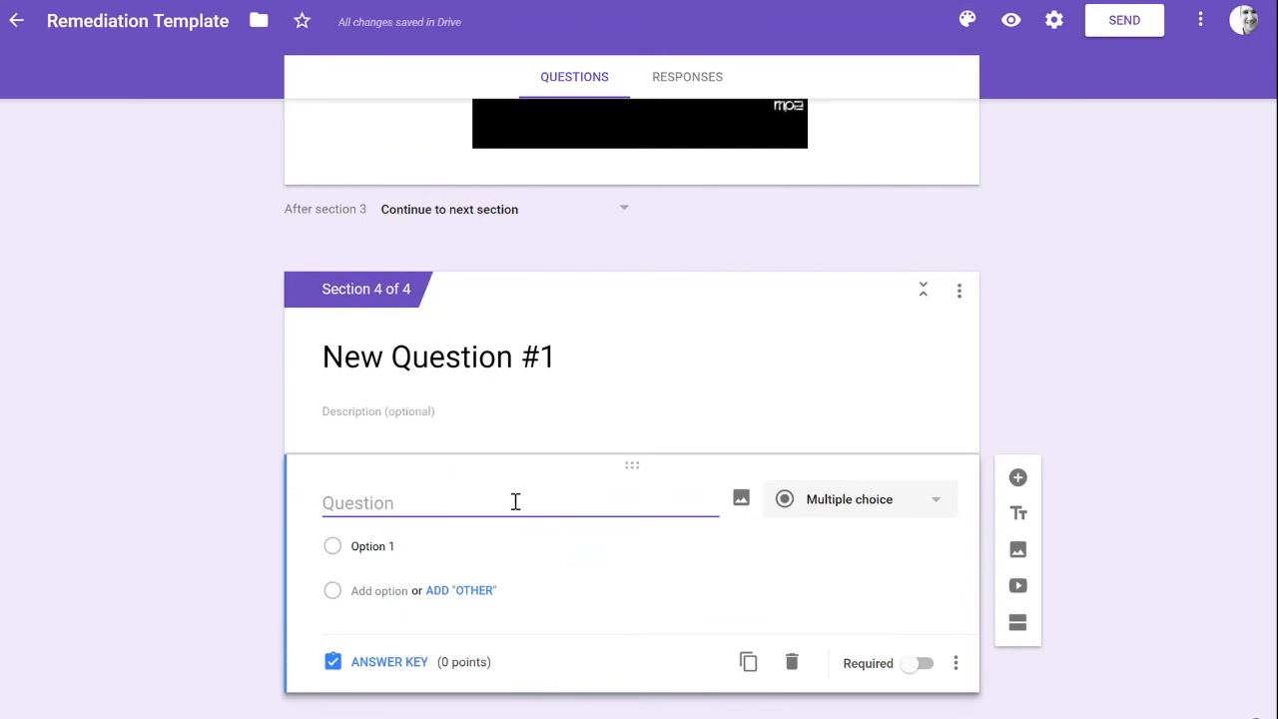
text(New Sam)
text(epl)
key(BackSpace)
key(BackSpace)
key(BackSpace)
text(ple )
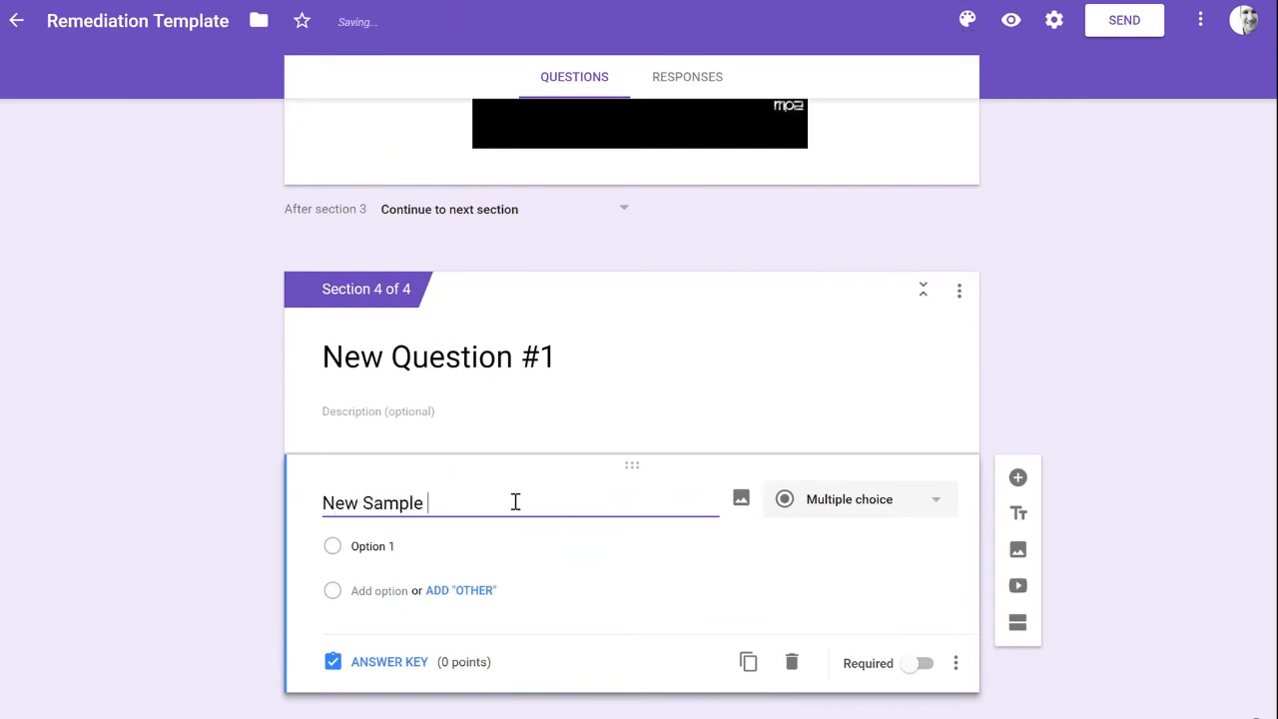
text(Qeustion)
key(BackSpace)
key(BackSpace)
key(BackSpace)
key(BackSpace)
key(BackSpace)
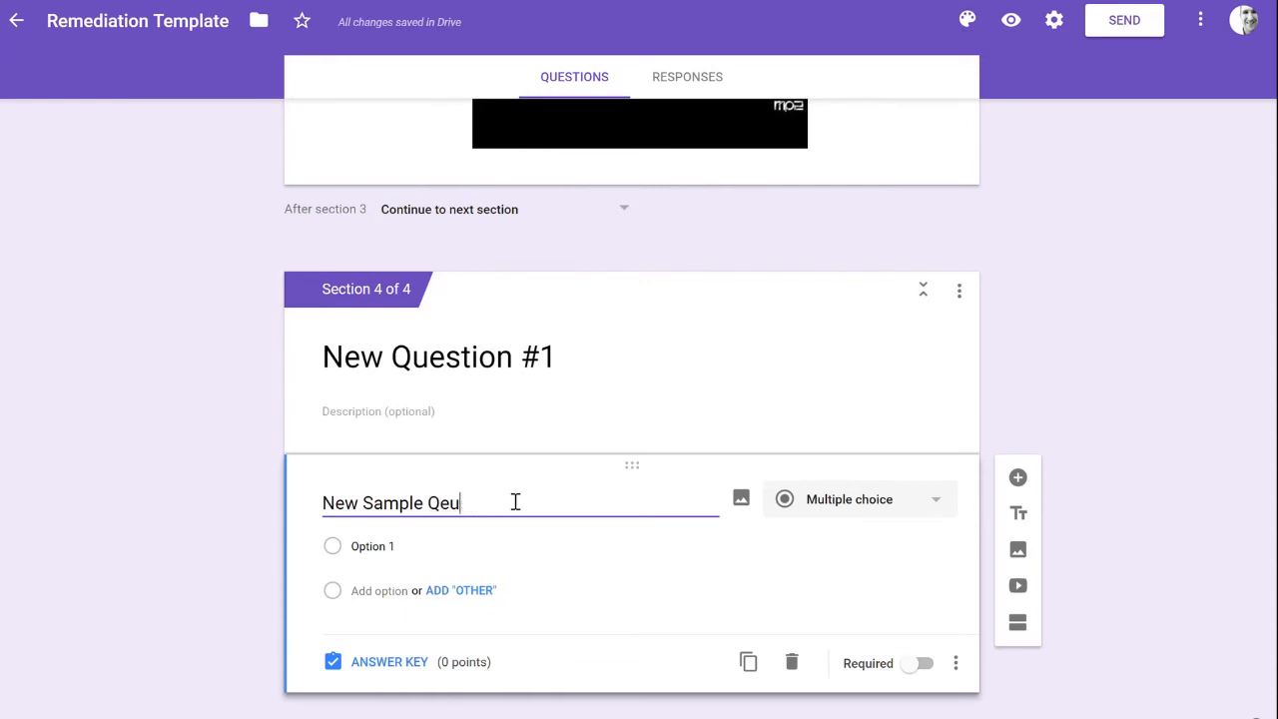
key(BackSpace)
key(BackSpace)
text(uestion #)
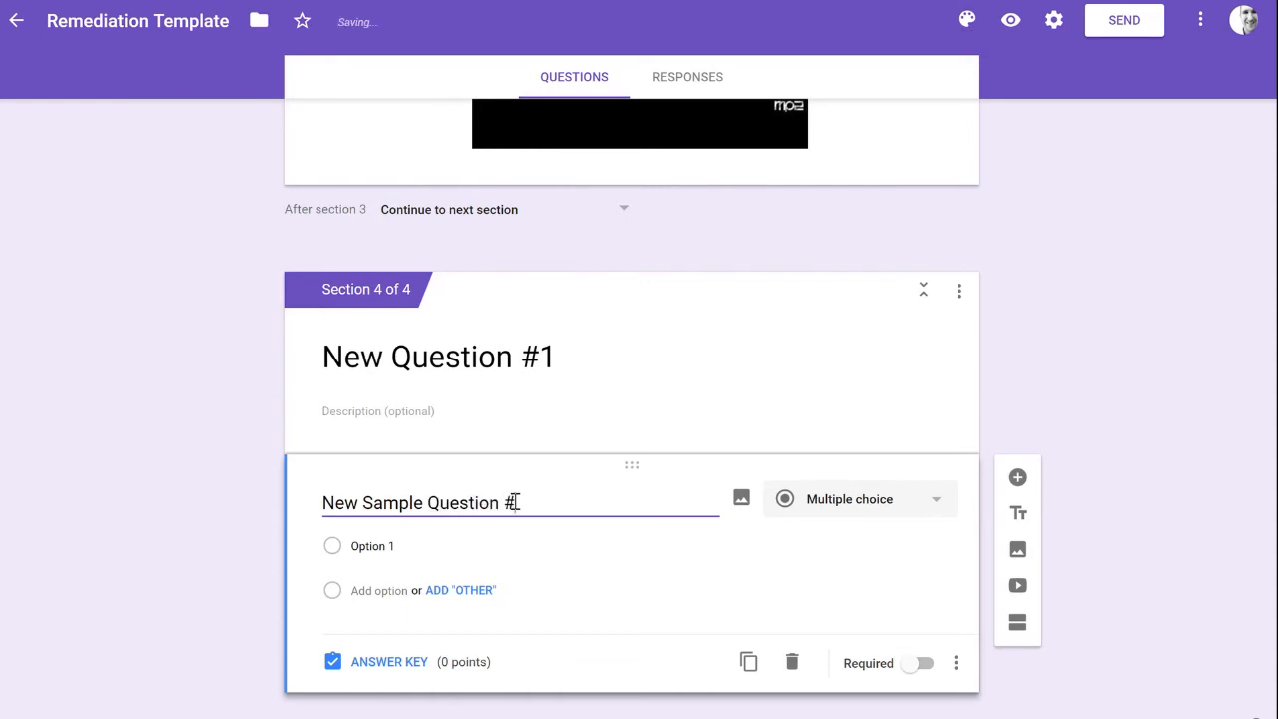
text(1)
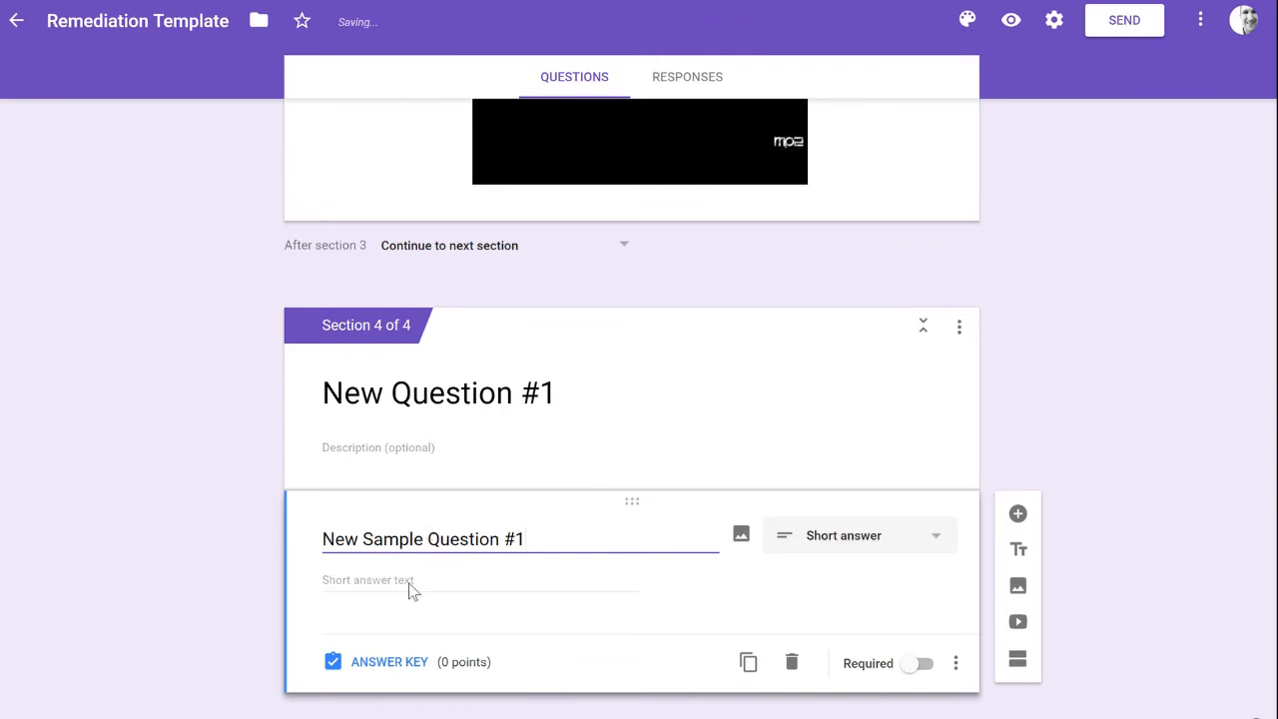
Step: Make New Sample Question #1 multiple choice with the options "correct", "incorrect" and "incorrect"
click(854, 537)
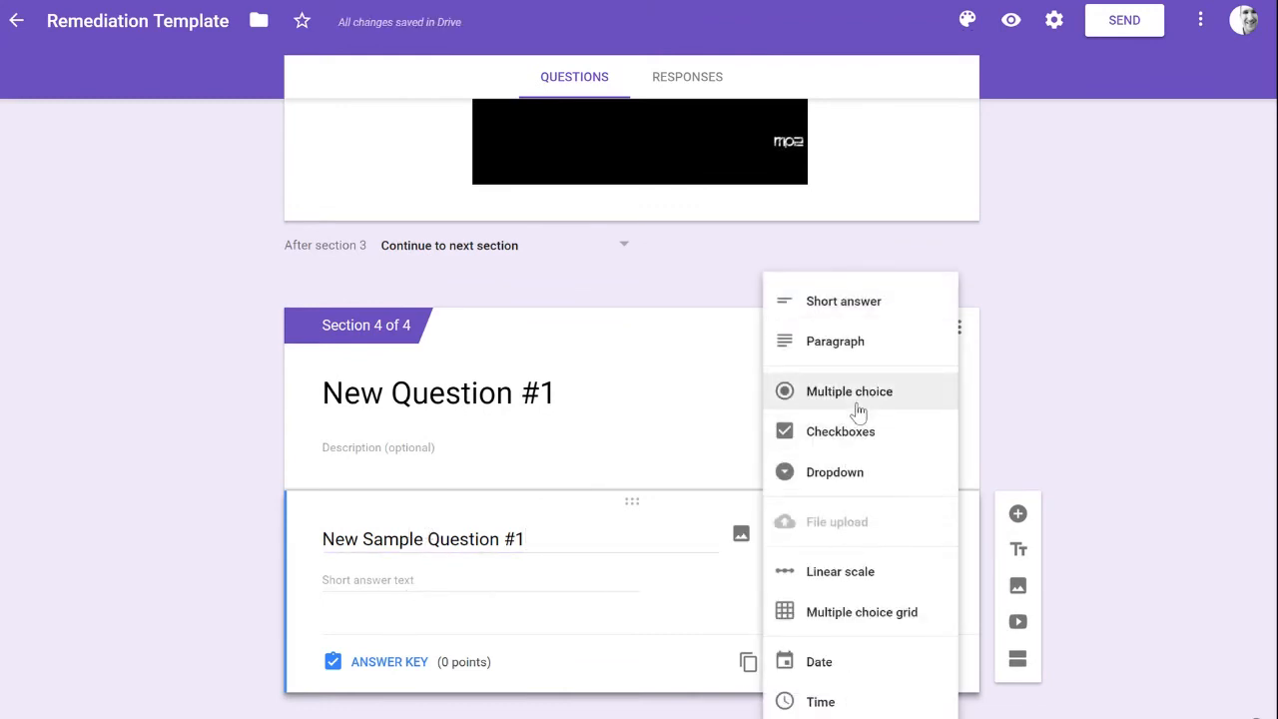
click(858, 411)
click(419, 552)
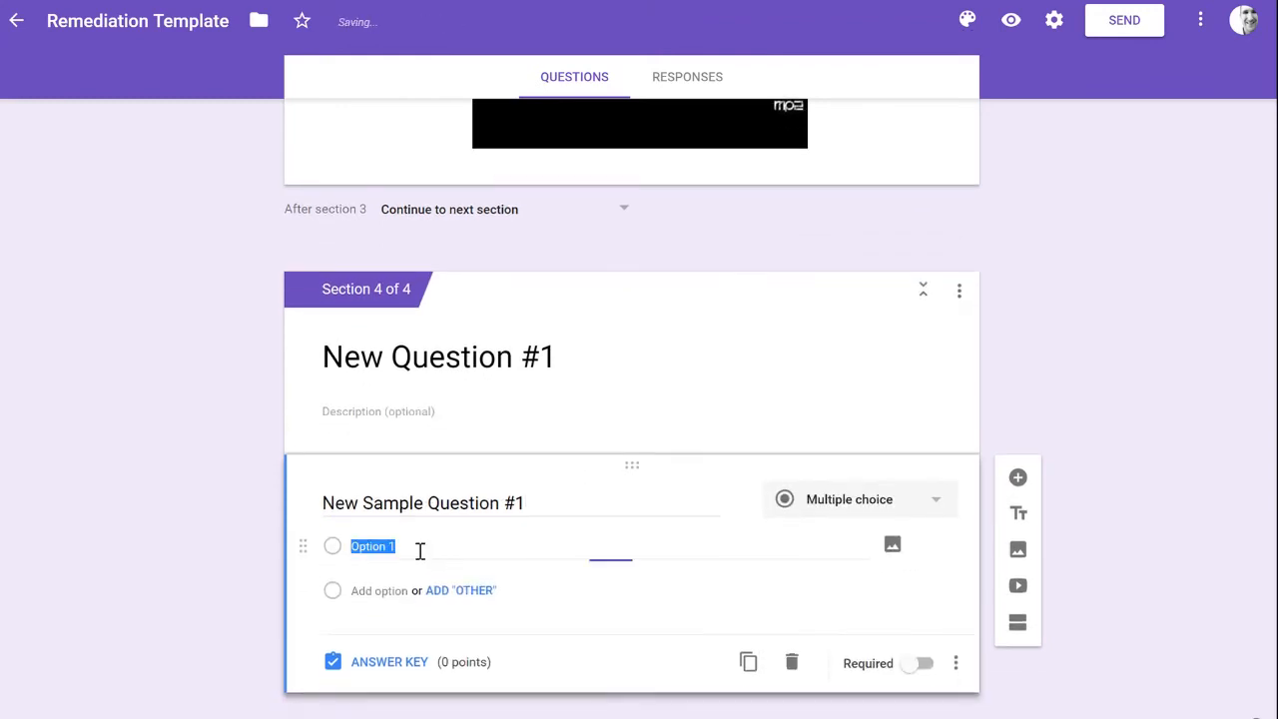
text(c)
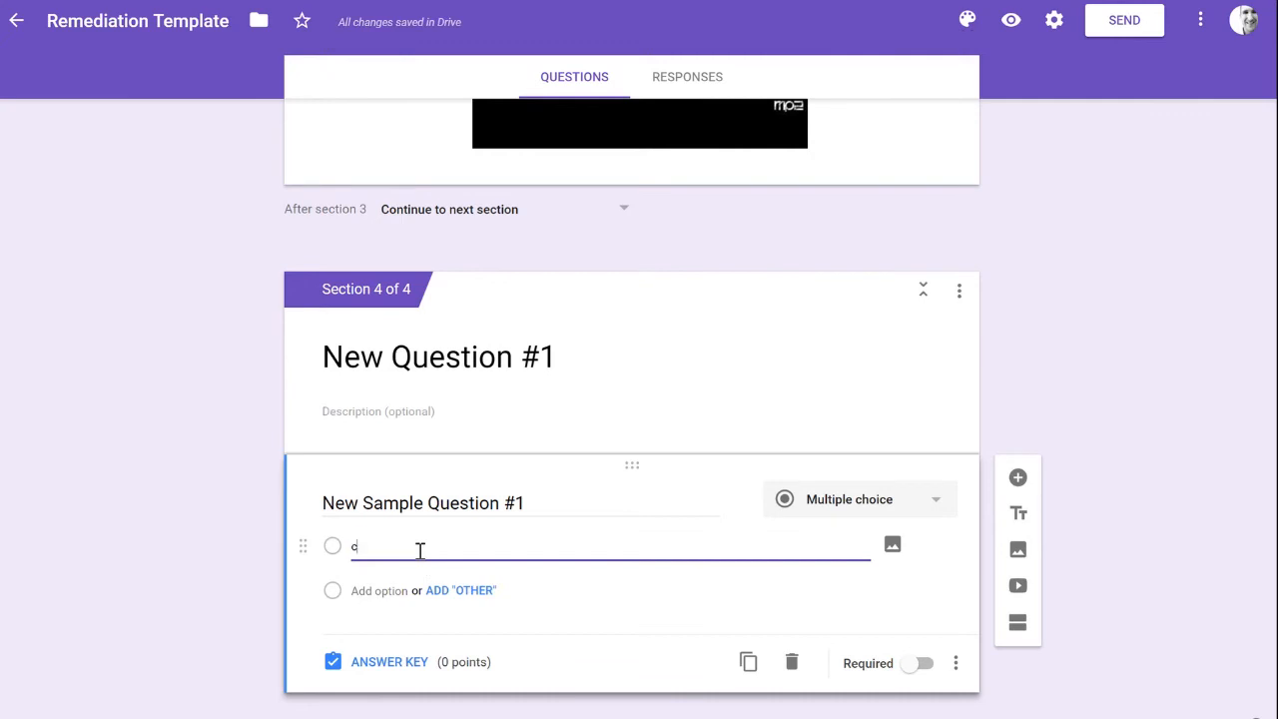
text(orrect)
key(Tab)
key(Tab)
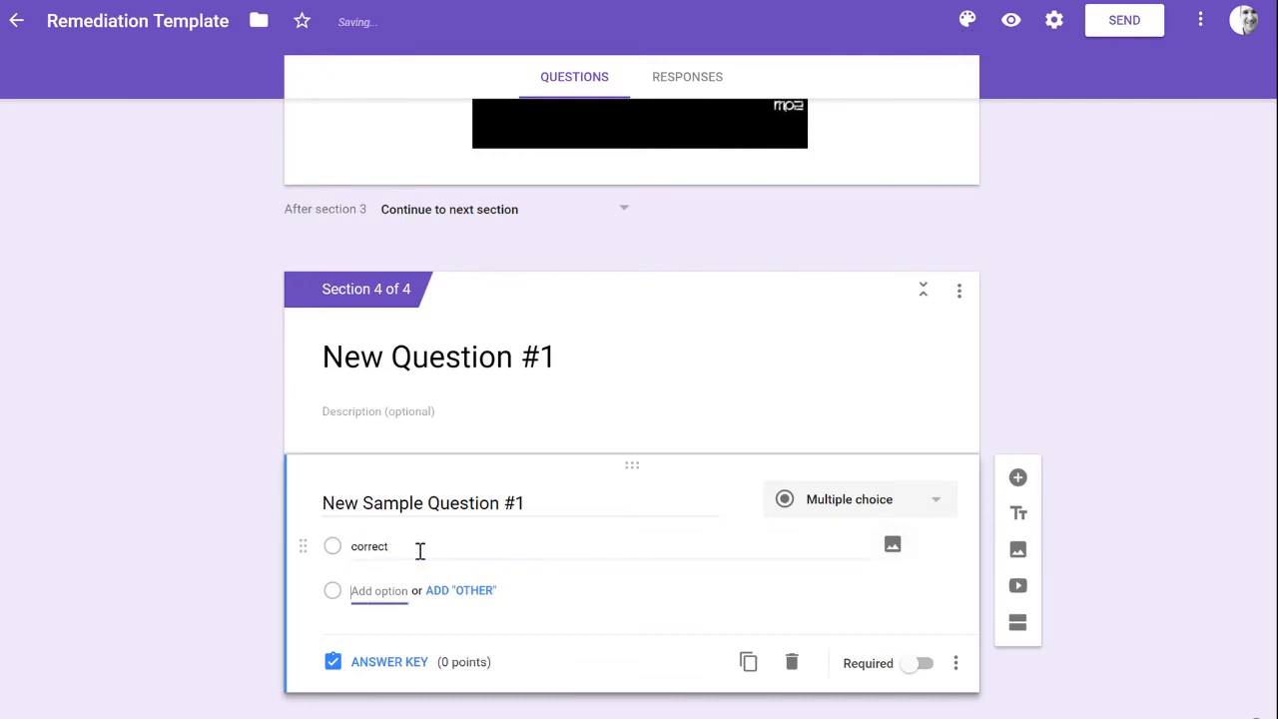
text(incor)
key(Tab)
key(Tab)
key(Tab)
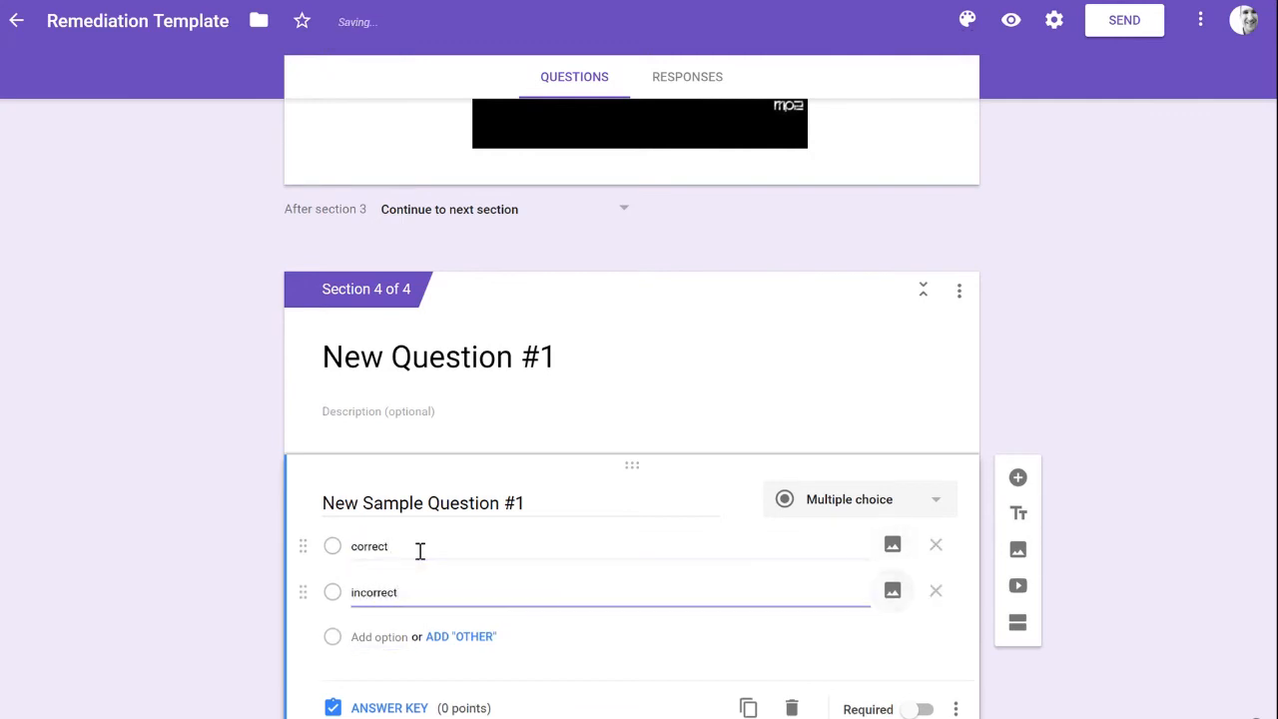
text(incorr)
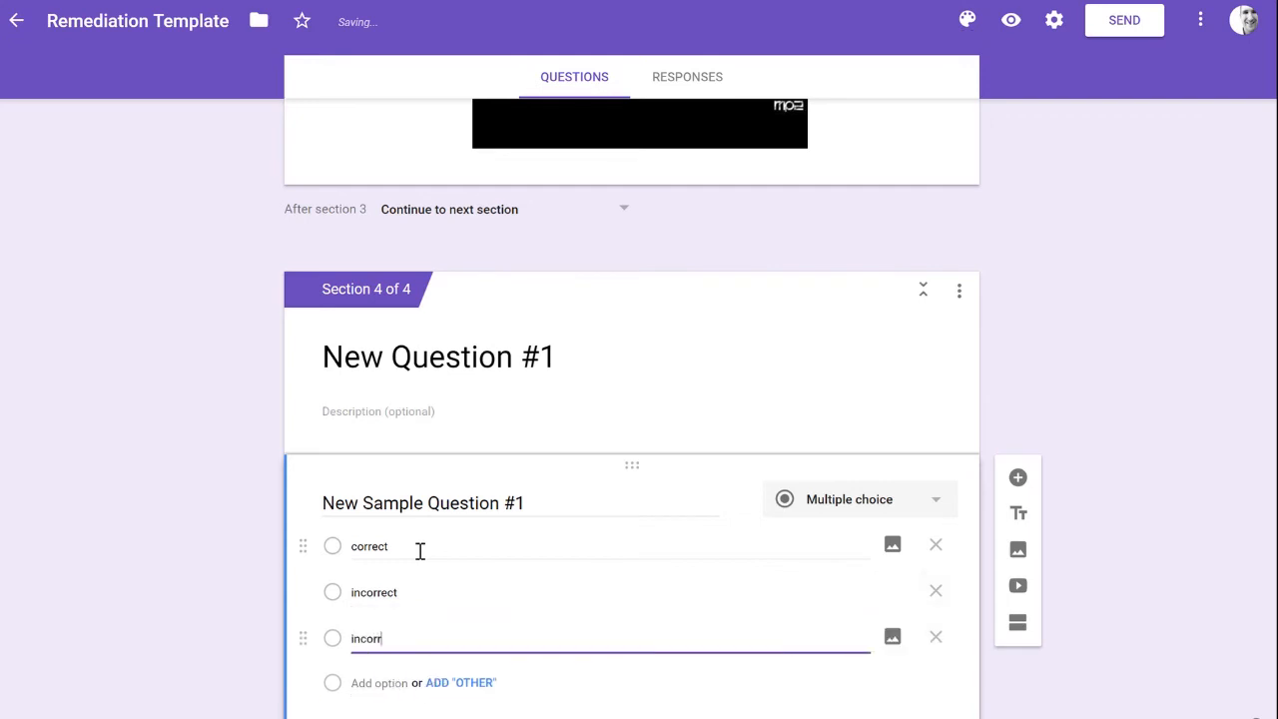
text(ect)
scroll(577, 560, down, 1)
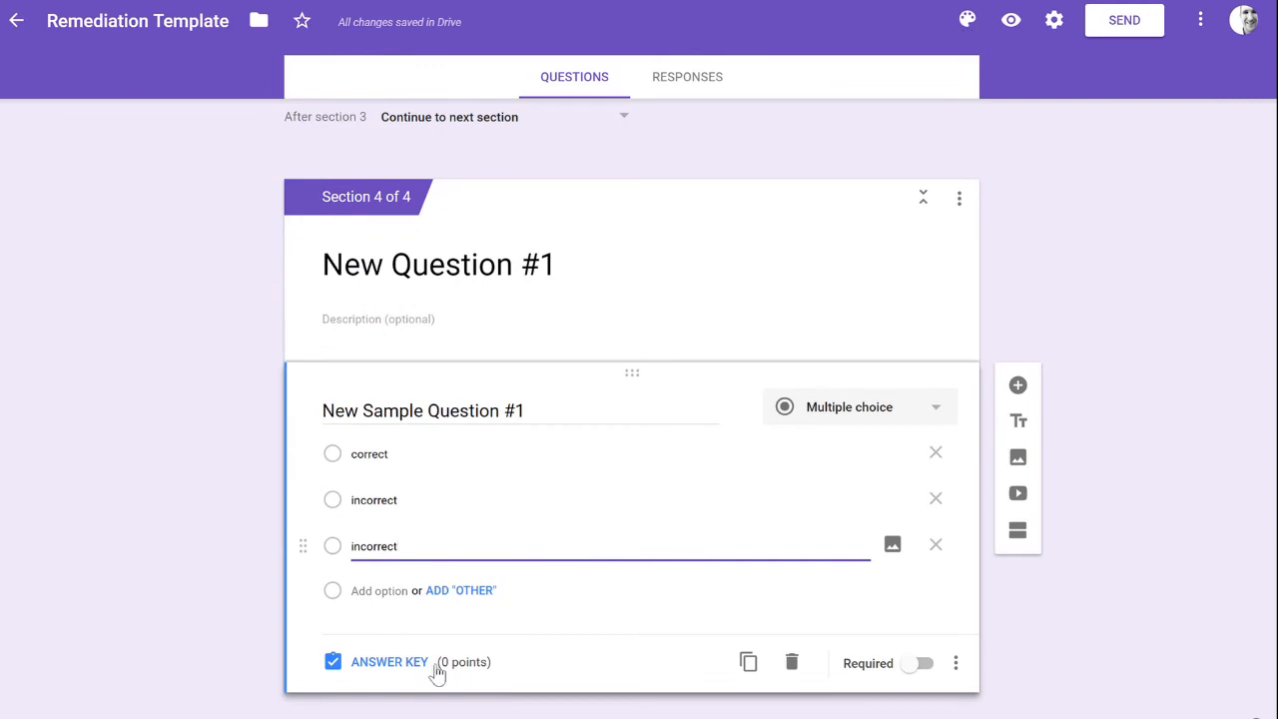
Step: In the answer key of New Sample Question #1, mark "correct" as the right answer and assign 2 points
click(400, 663)
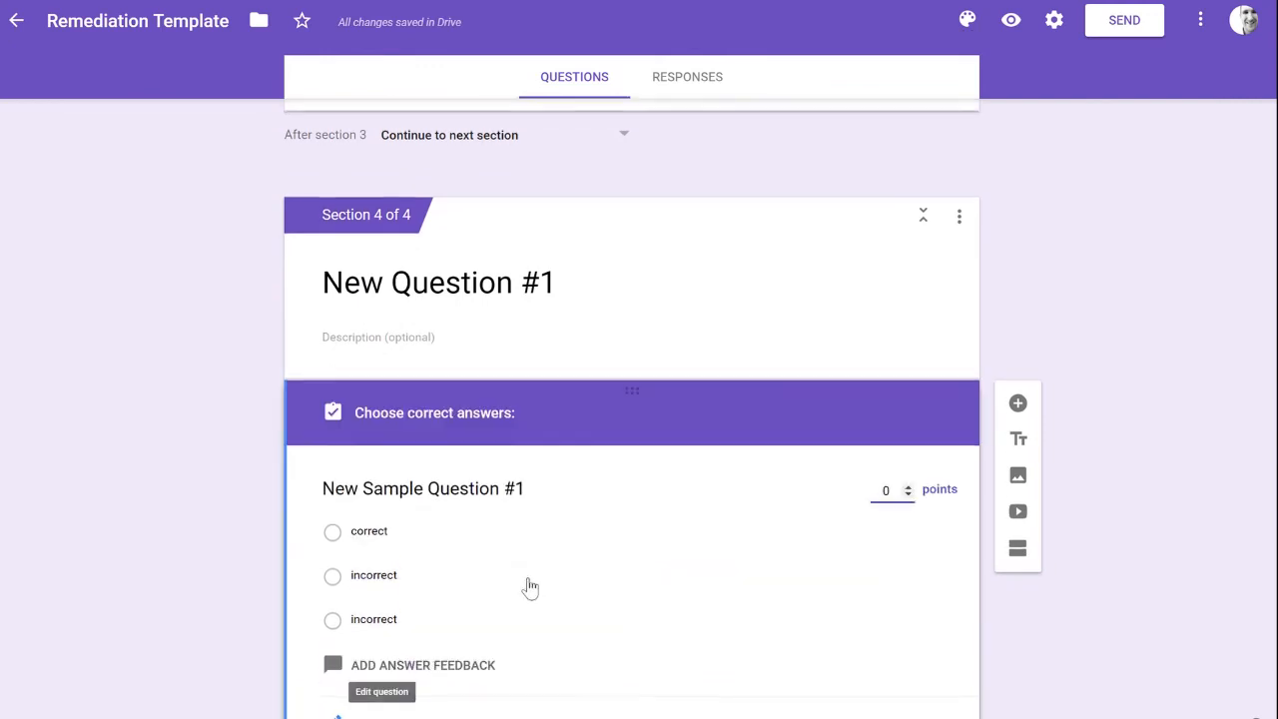
click(338, 471)
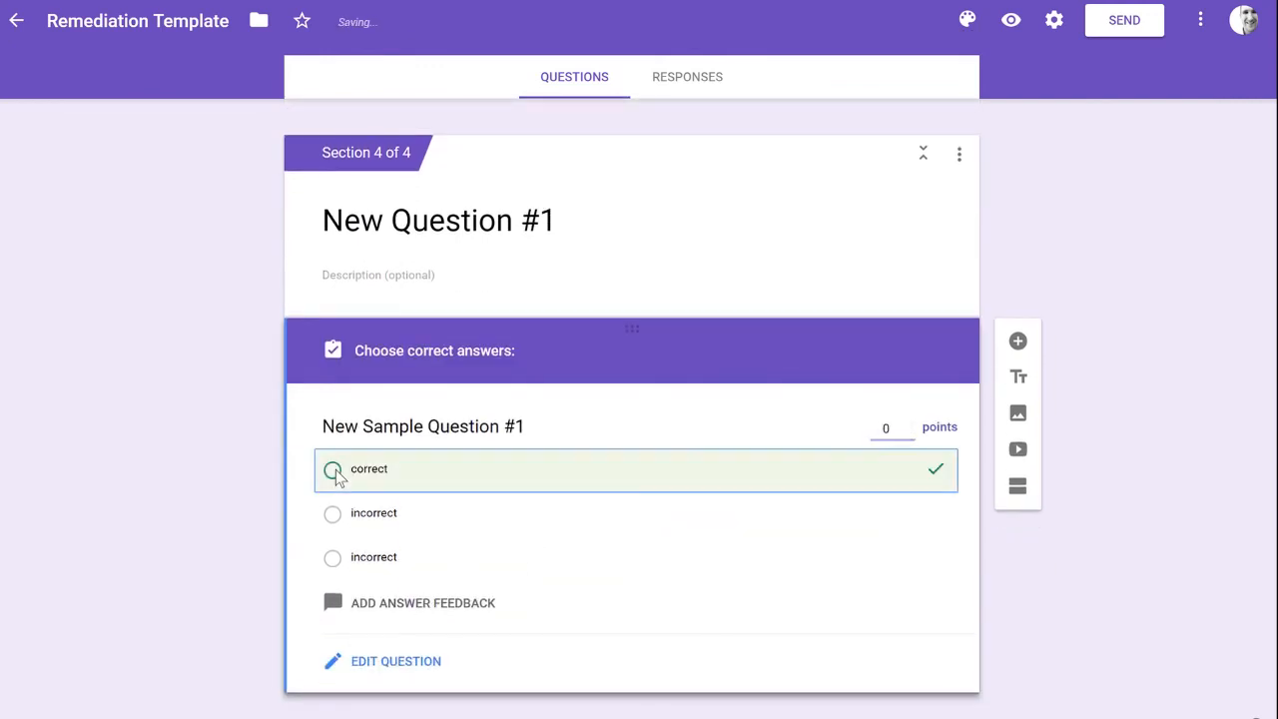
click(880, 428)
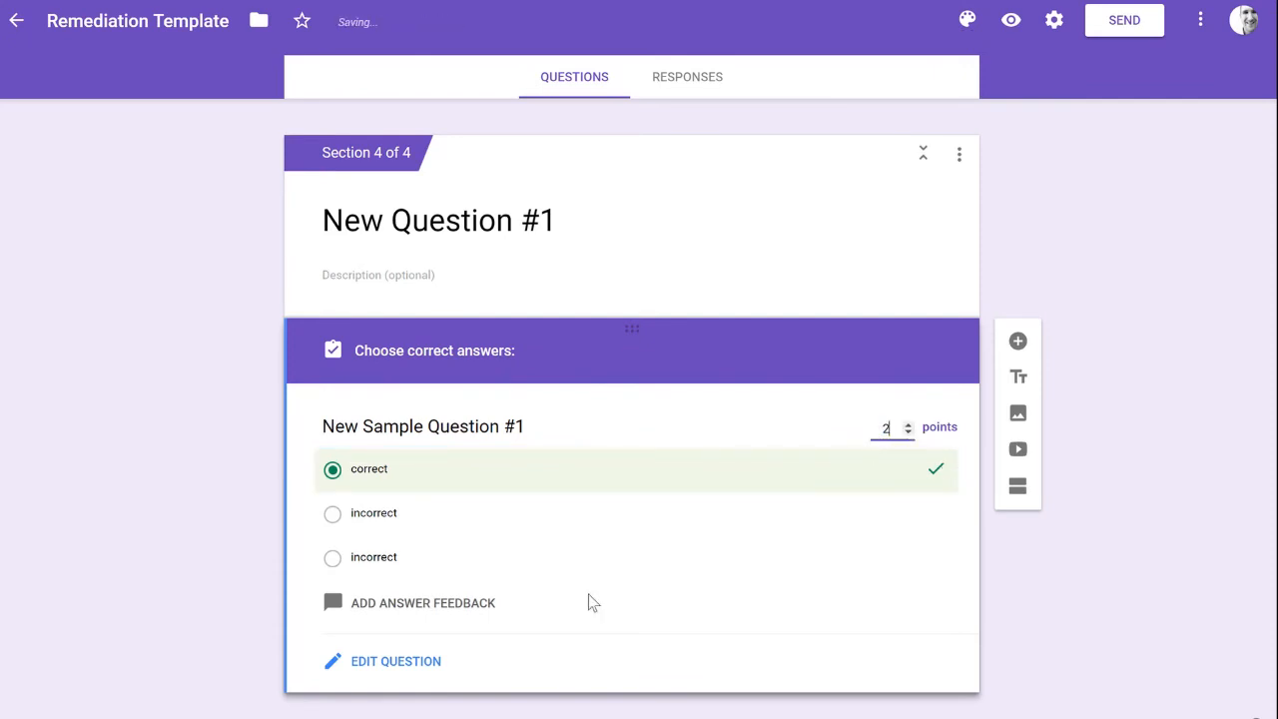
Step: Add the correct-answer feedback "Great job for fixing your mistakes" to New Sample Question #1, leave the incorrect-answer feedback empty, and save
click(467, 603)
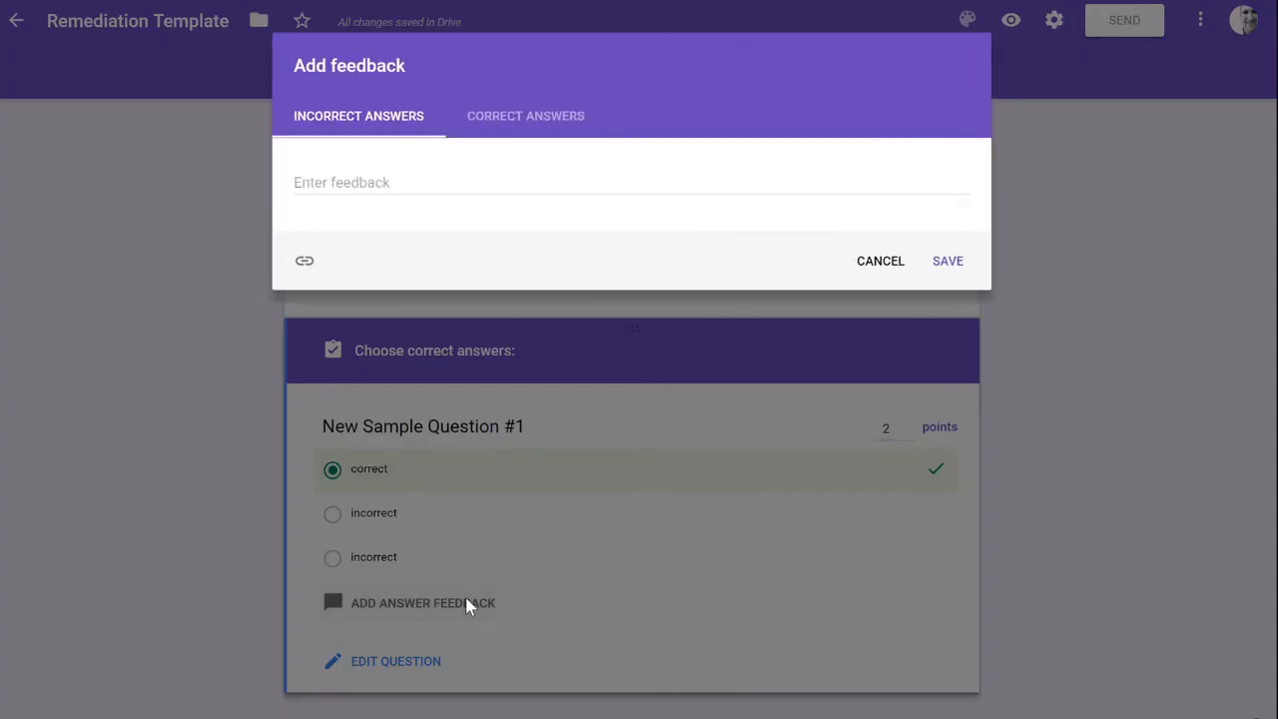
click(522, 128)
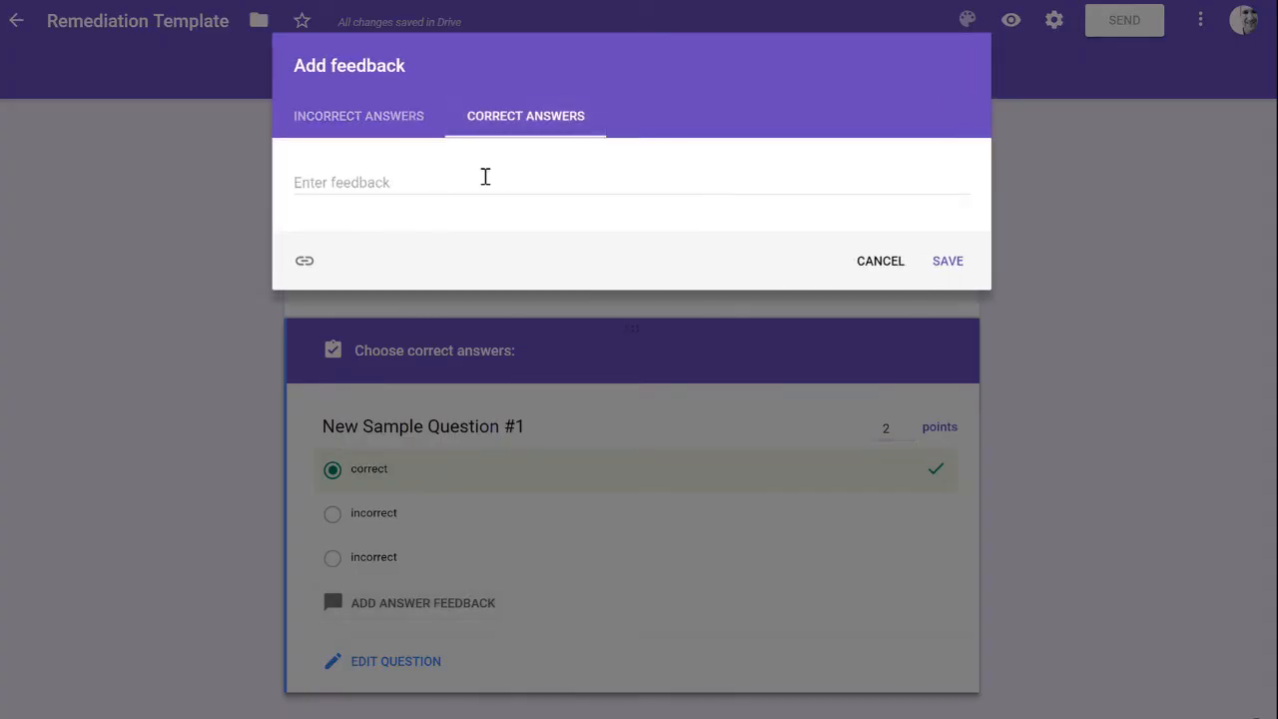
click(484, 182)
text(Great)
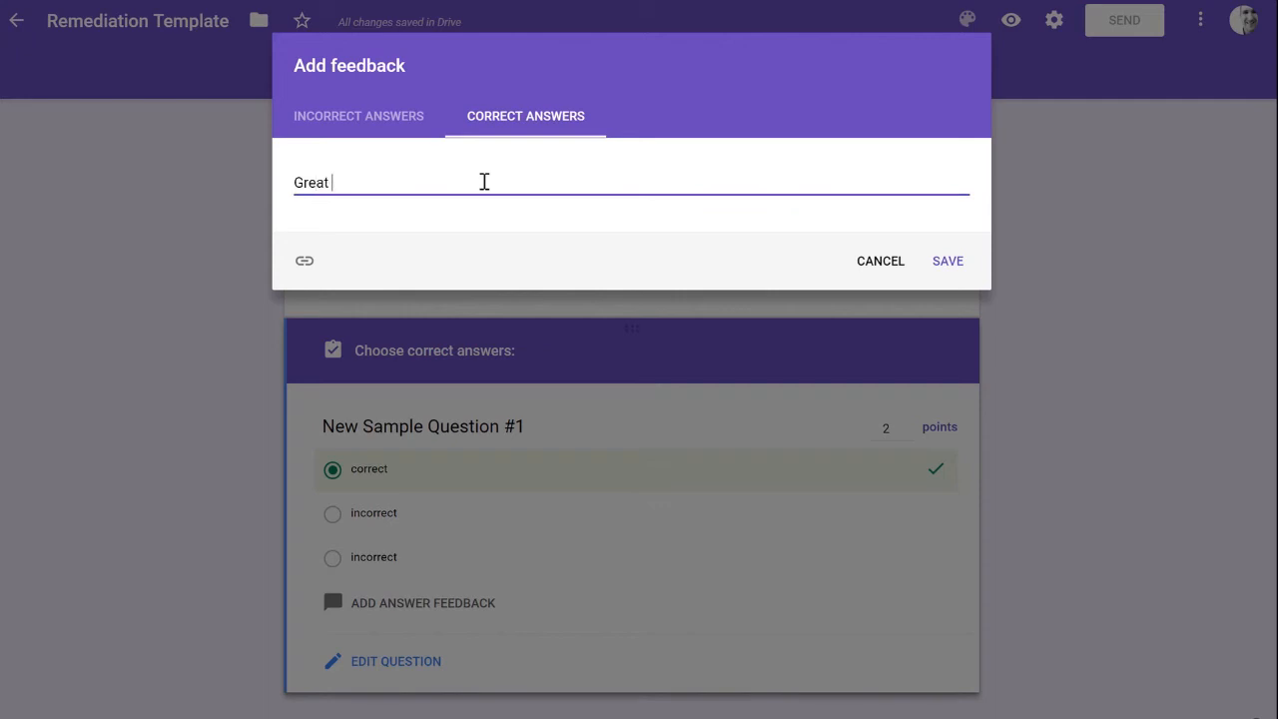
text( job for fixing your m)
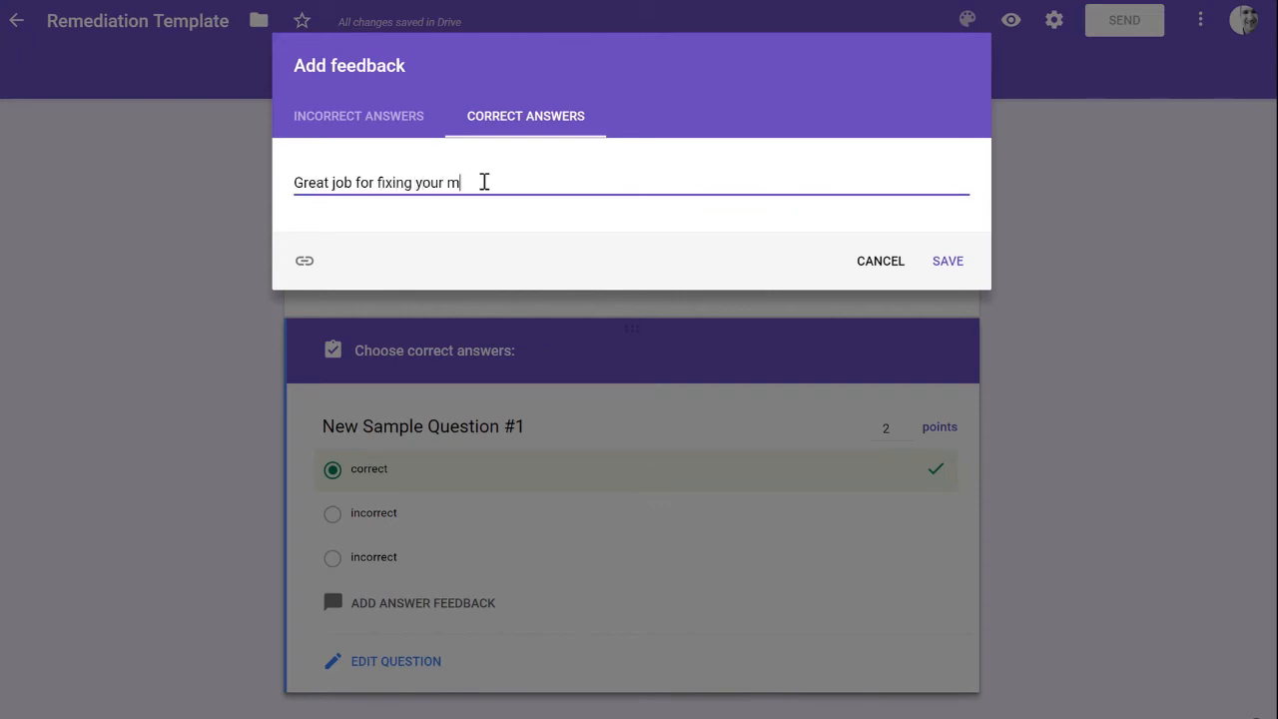
text(istakes!)
click(367, 119)
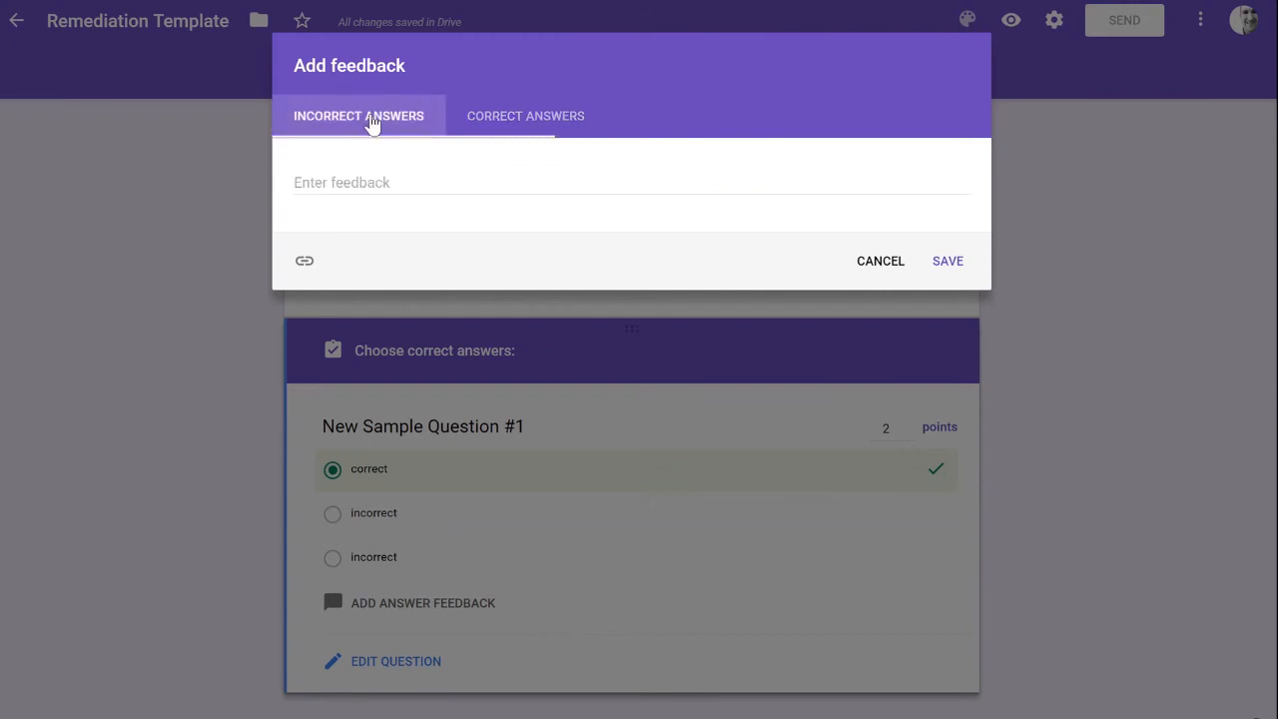
click(402, 181)
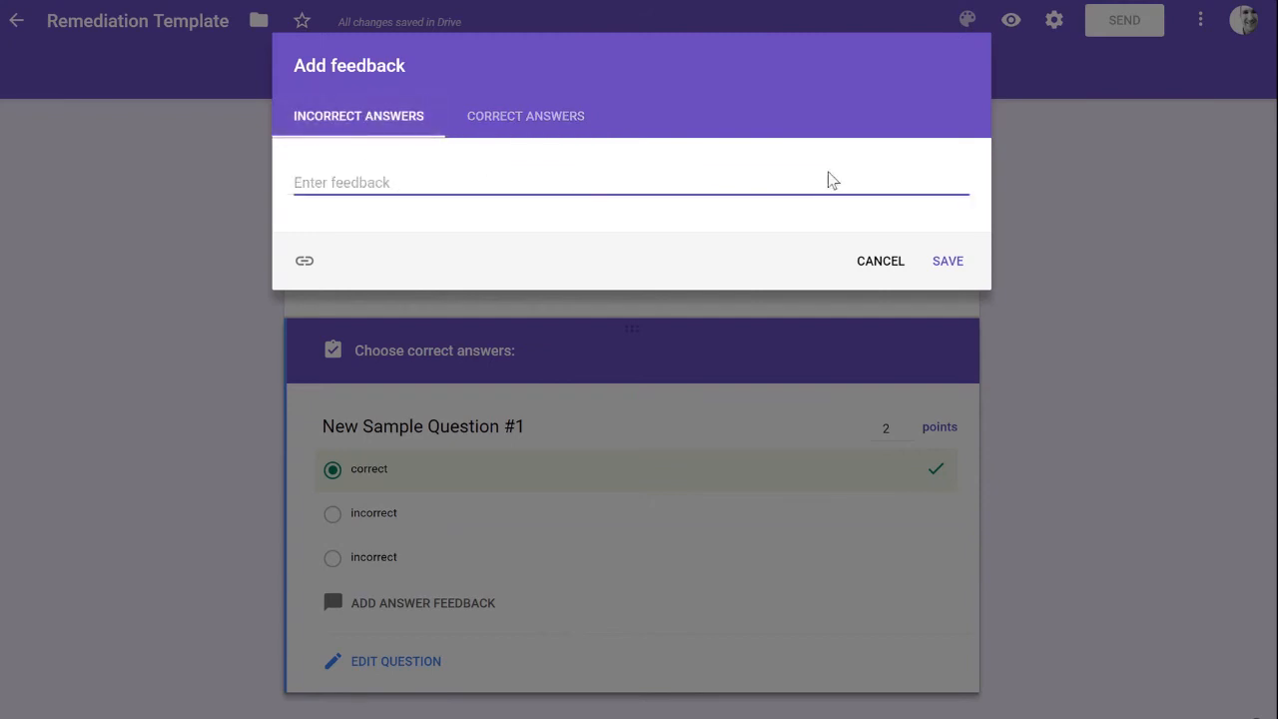
click(948, 261)
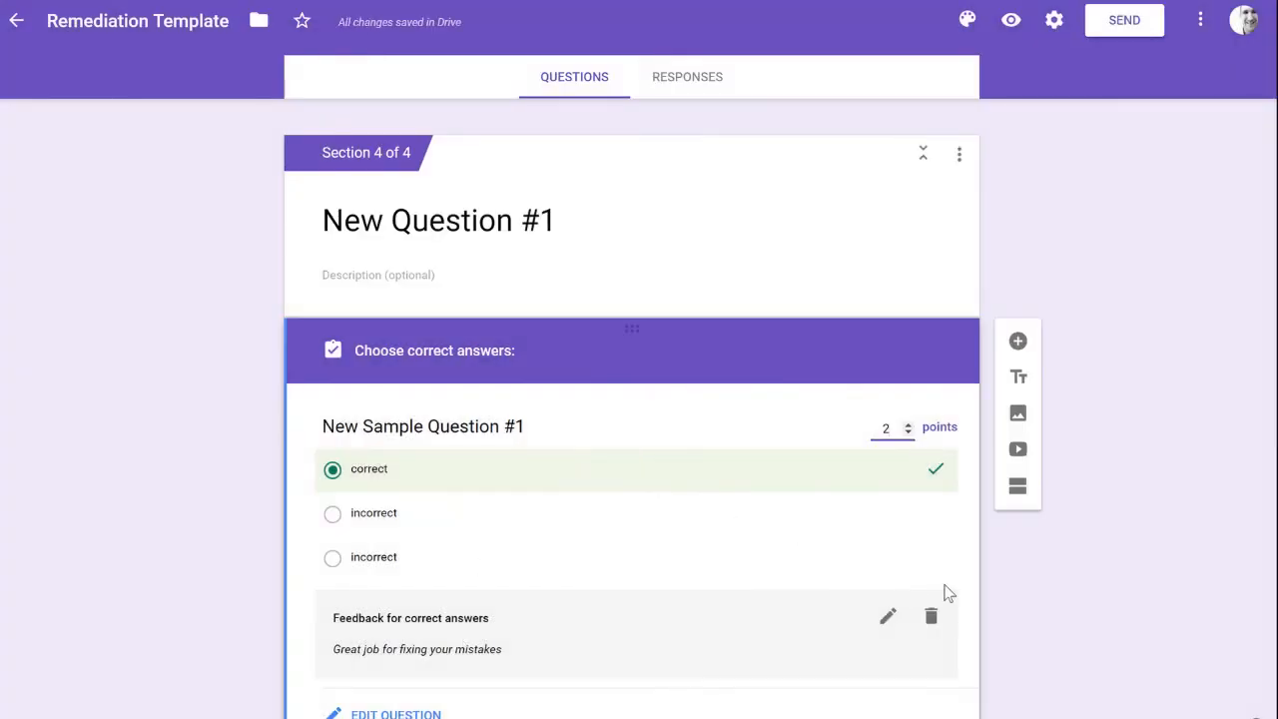
Step: Review the form's sections for Question #1 and Question #2, checking their objective, help and new-question parts
mouse_move(349, 28)
scroll(1207, 240, down, 1)
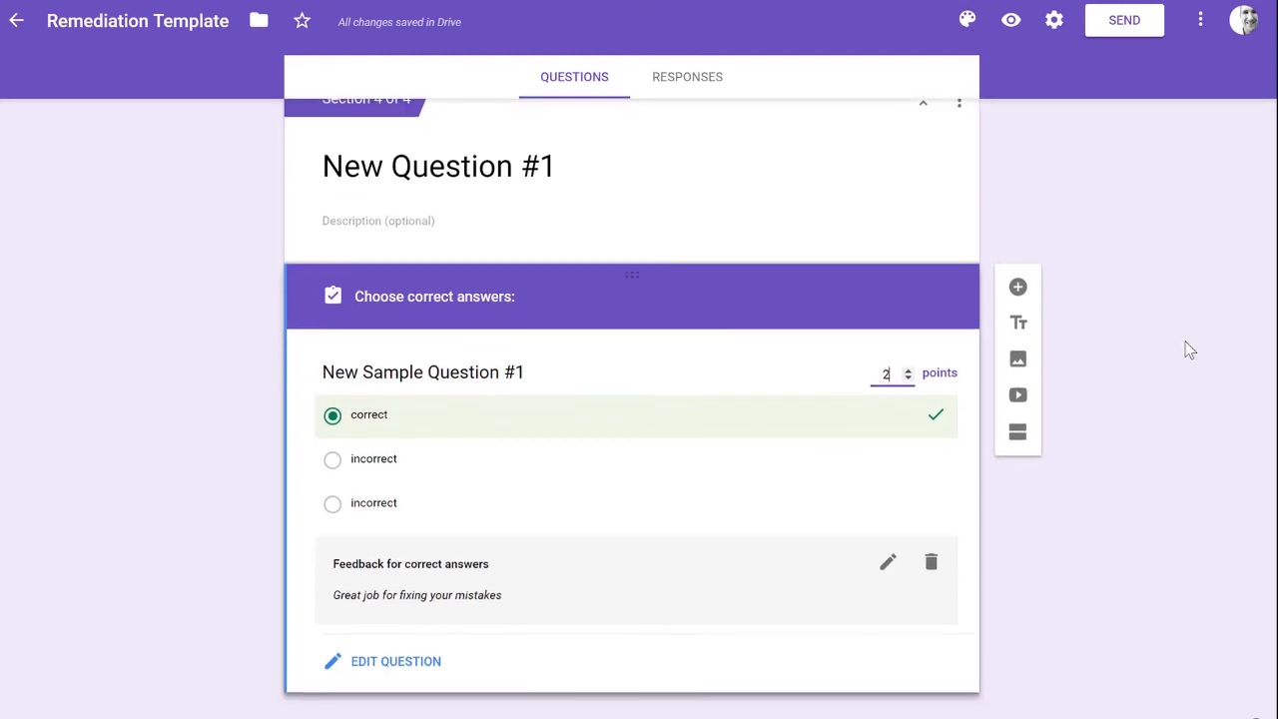
scroll(1164, 354, up, 15)
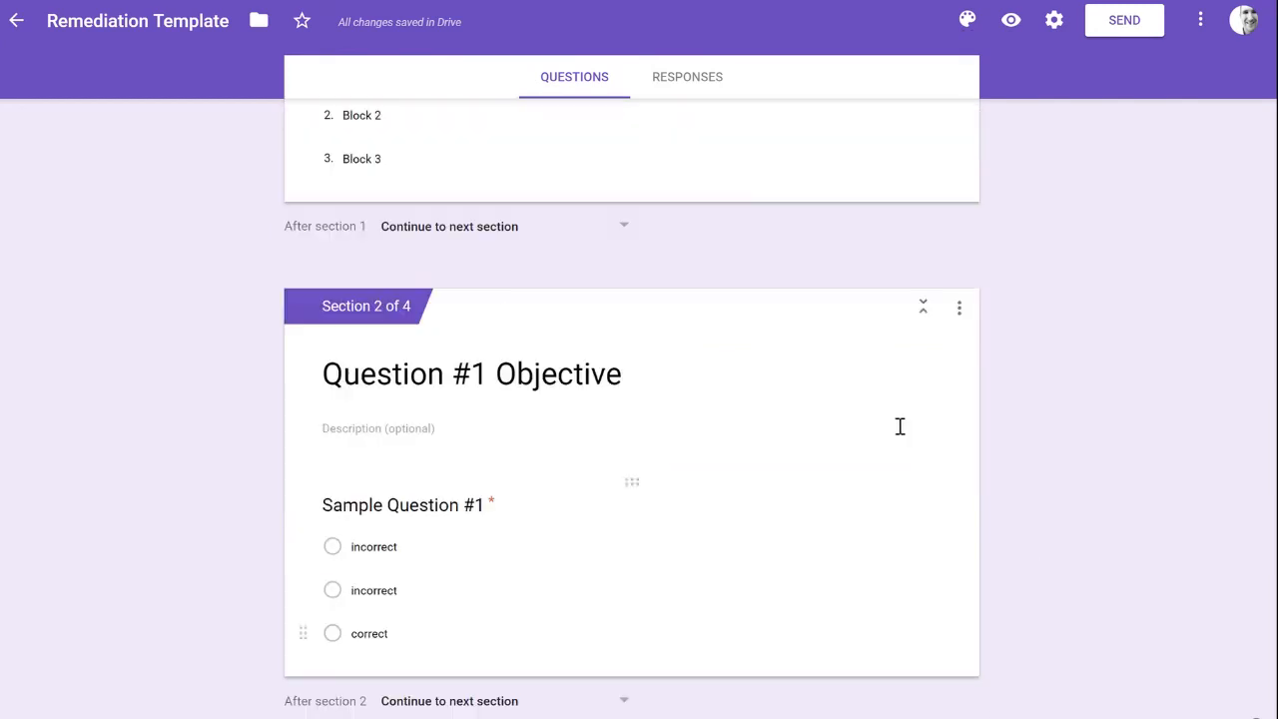
scroll(722, 444, down, 5)
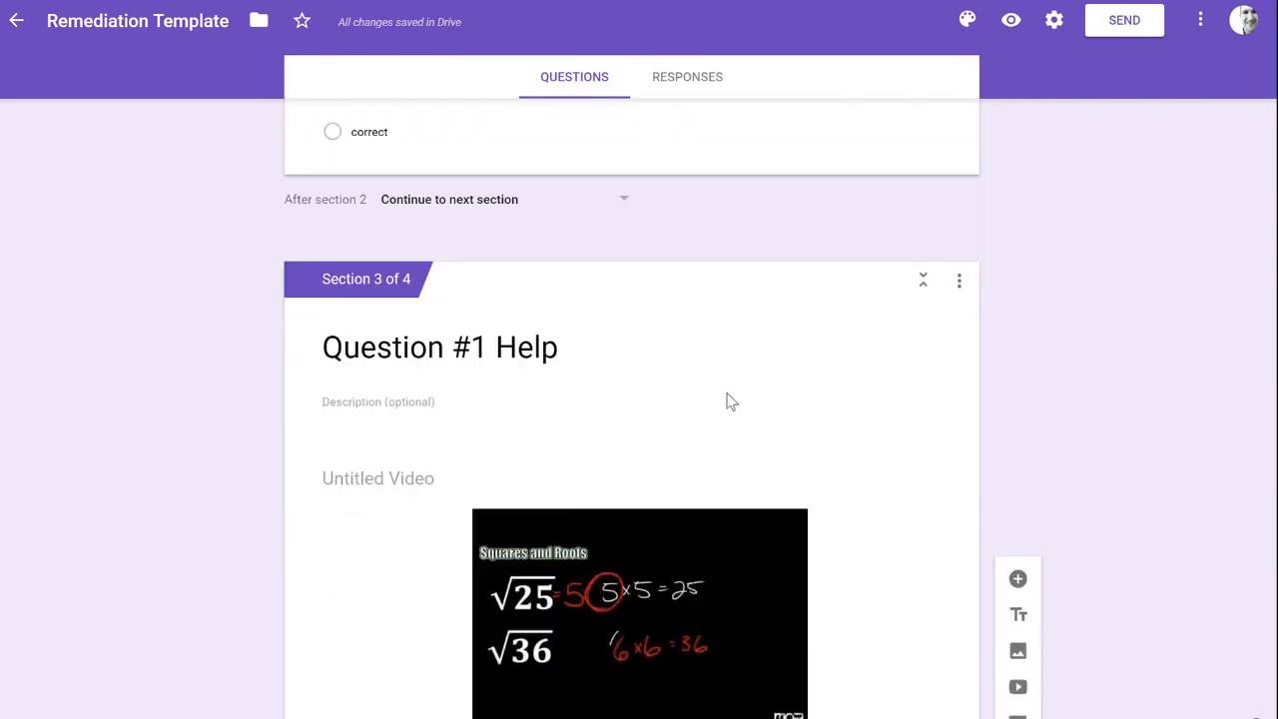
scroll(844, 448, down, 7)
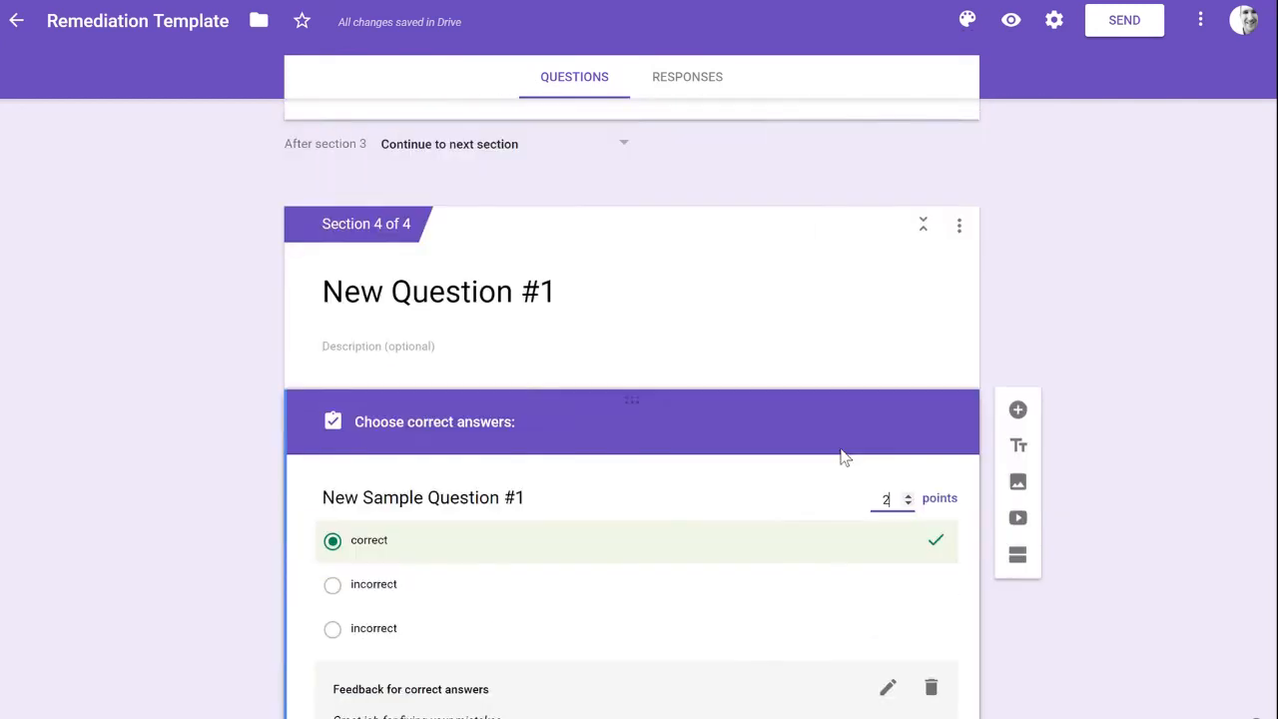
scroll(1171, 309, down, 1)
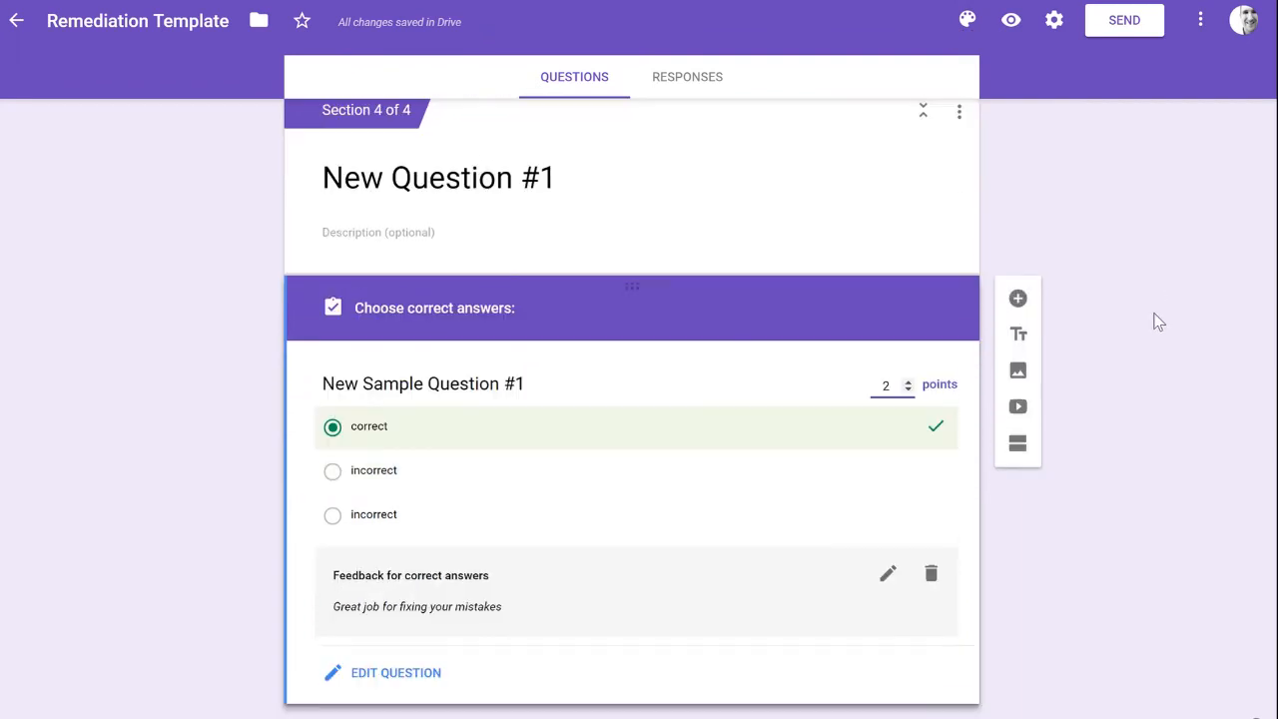
click(887, 375)
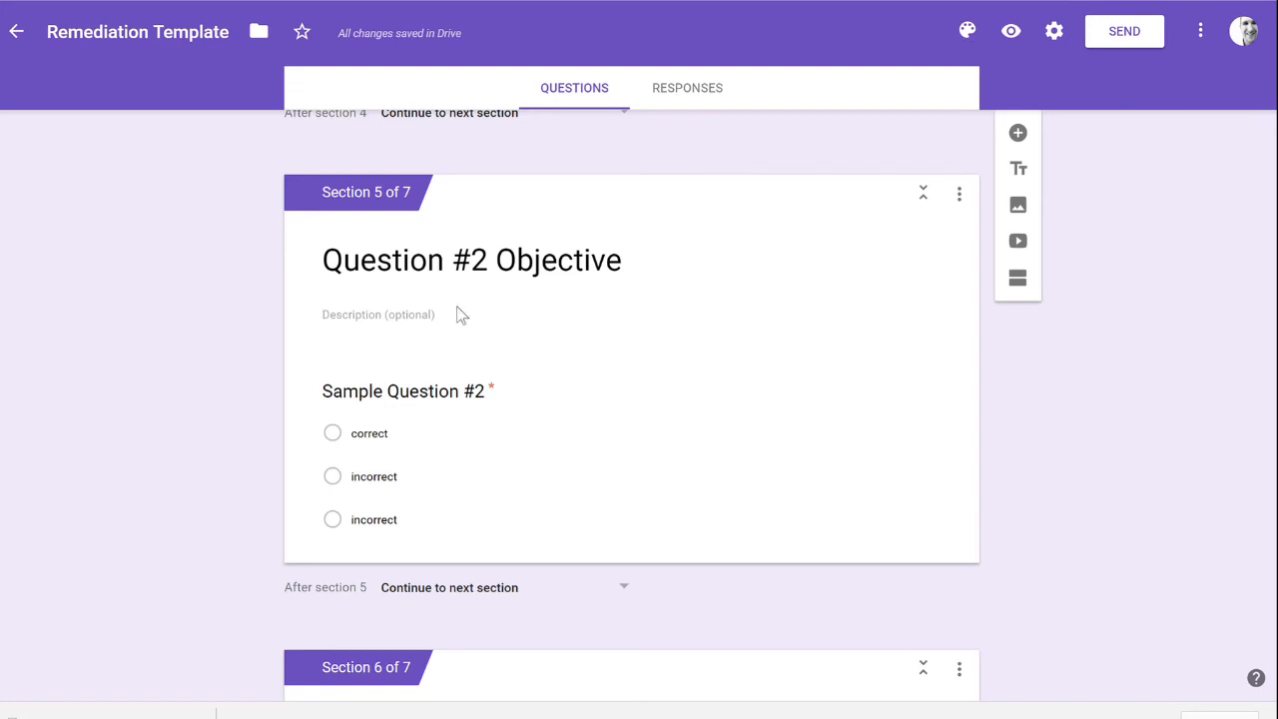
scroll(867, 351, down, 5)
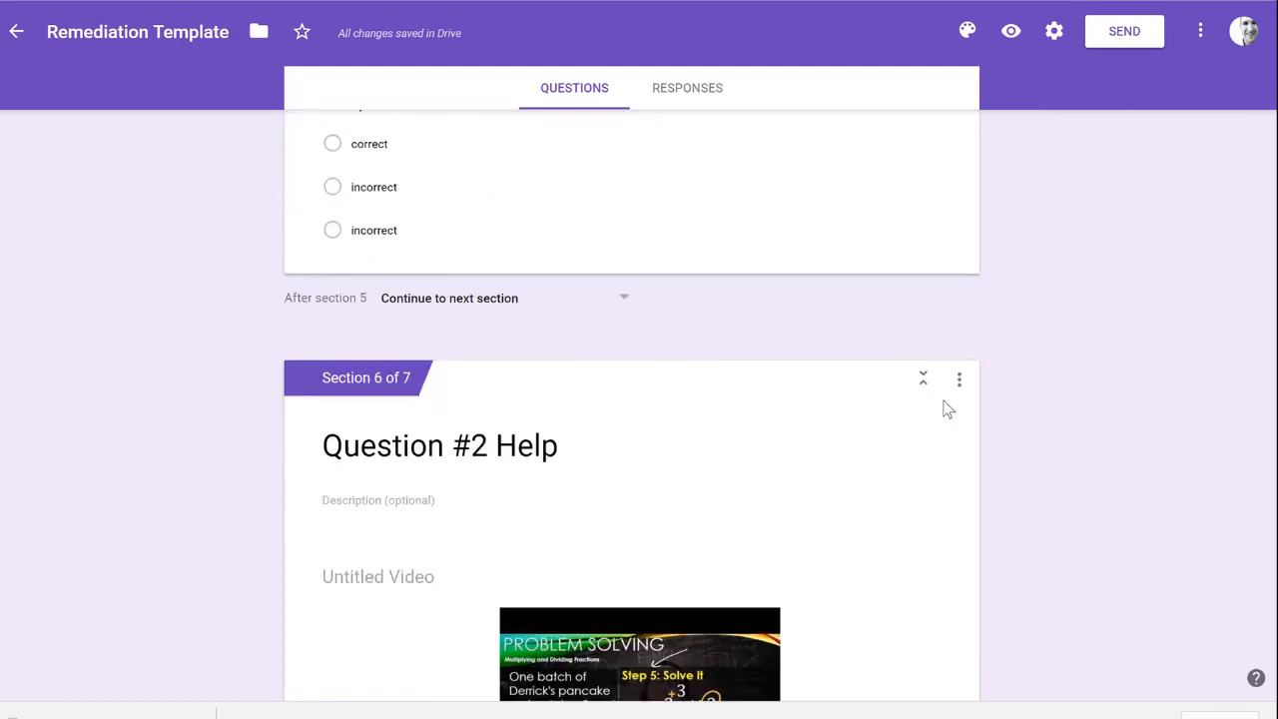
Step: Enable going to a section based on answer for Sample Question #1 and send "correct" to section 5 (Question #2 Objective)
scroll(867, 329, down, 4)
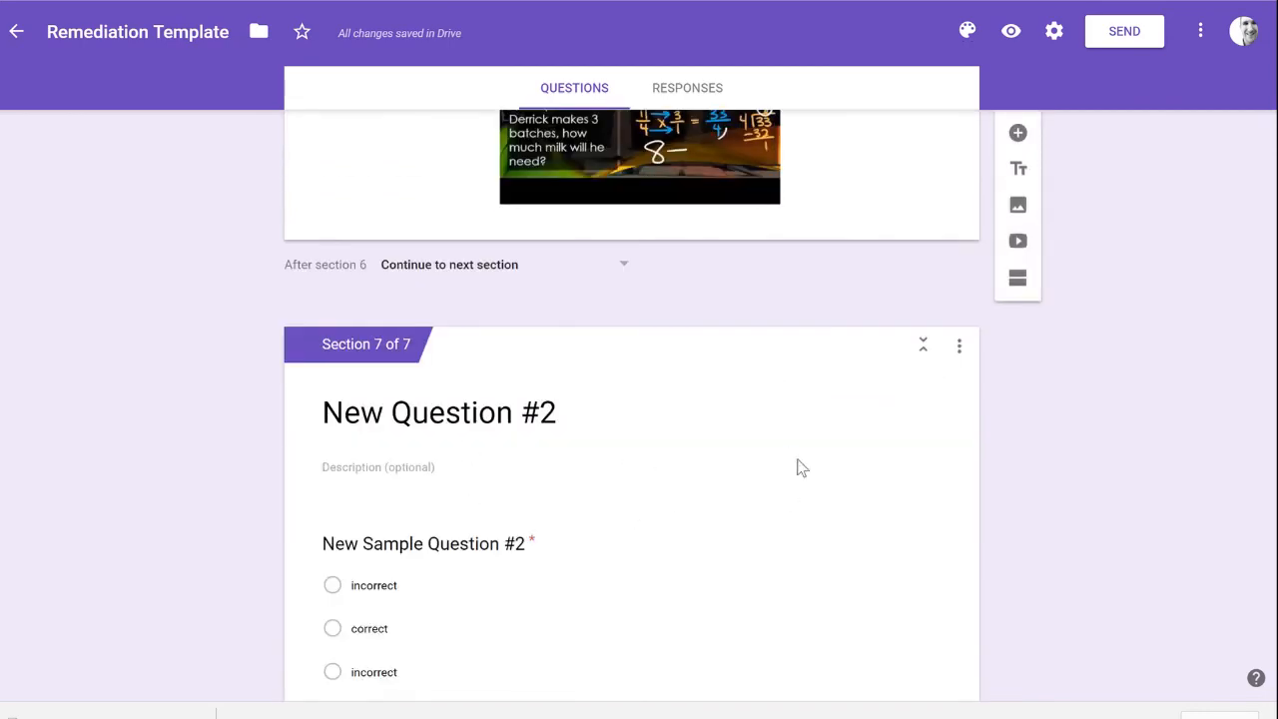
scroll(1039, 473, up, 9)
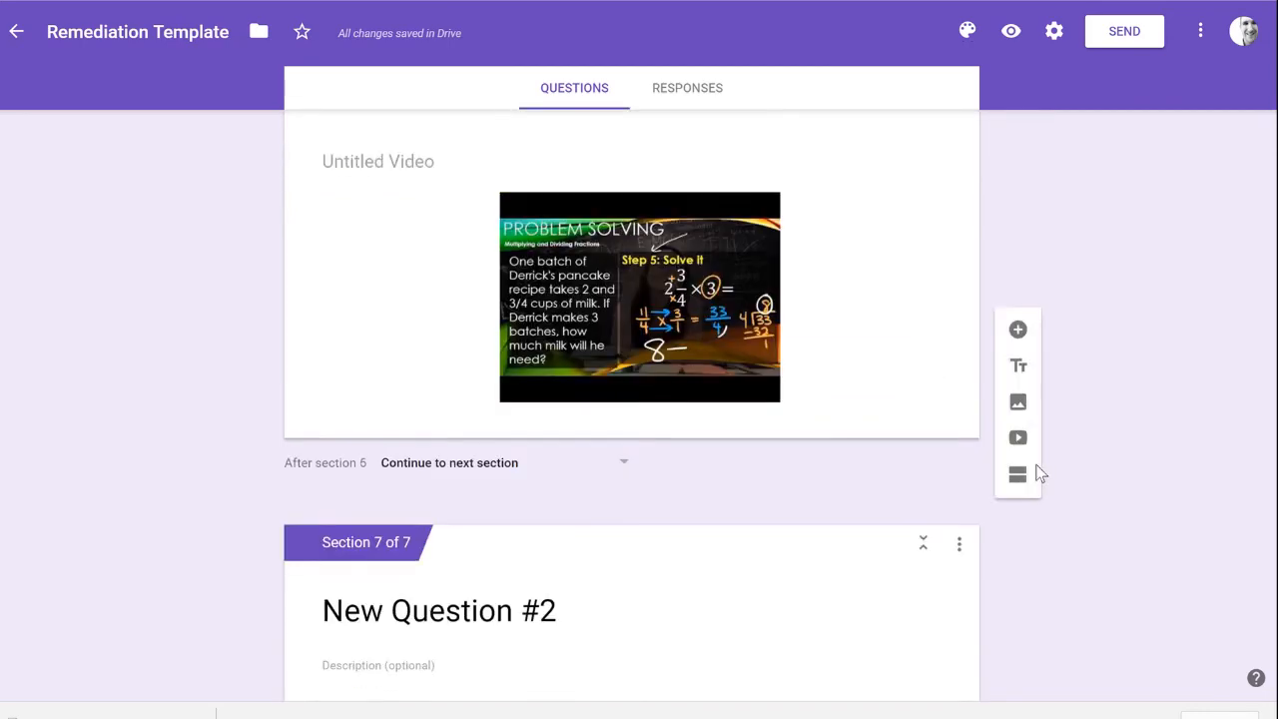
scroll(1084, 472, up, 1)
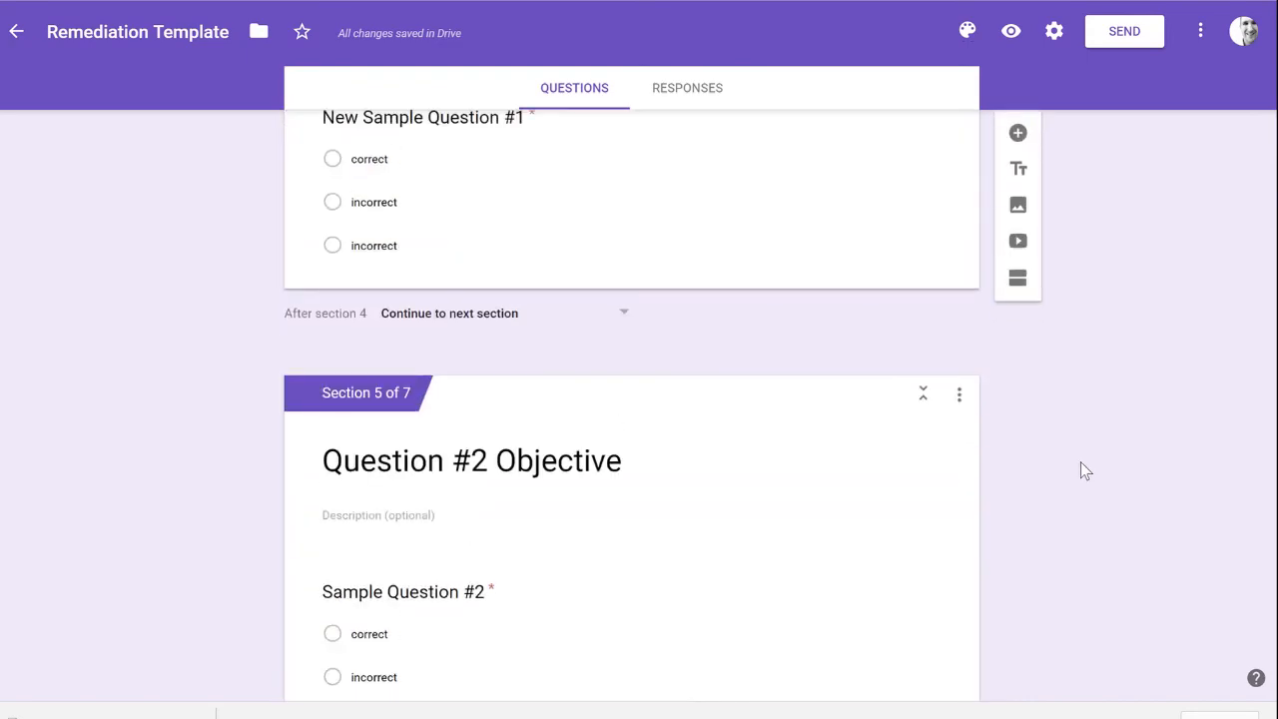
scroll(1080, 462, up, 7)
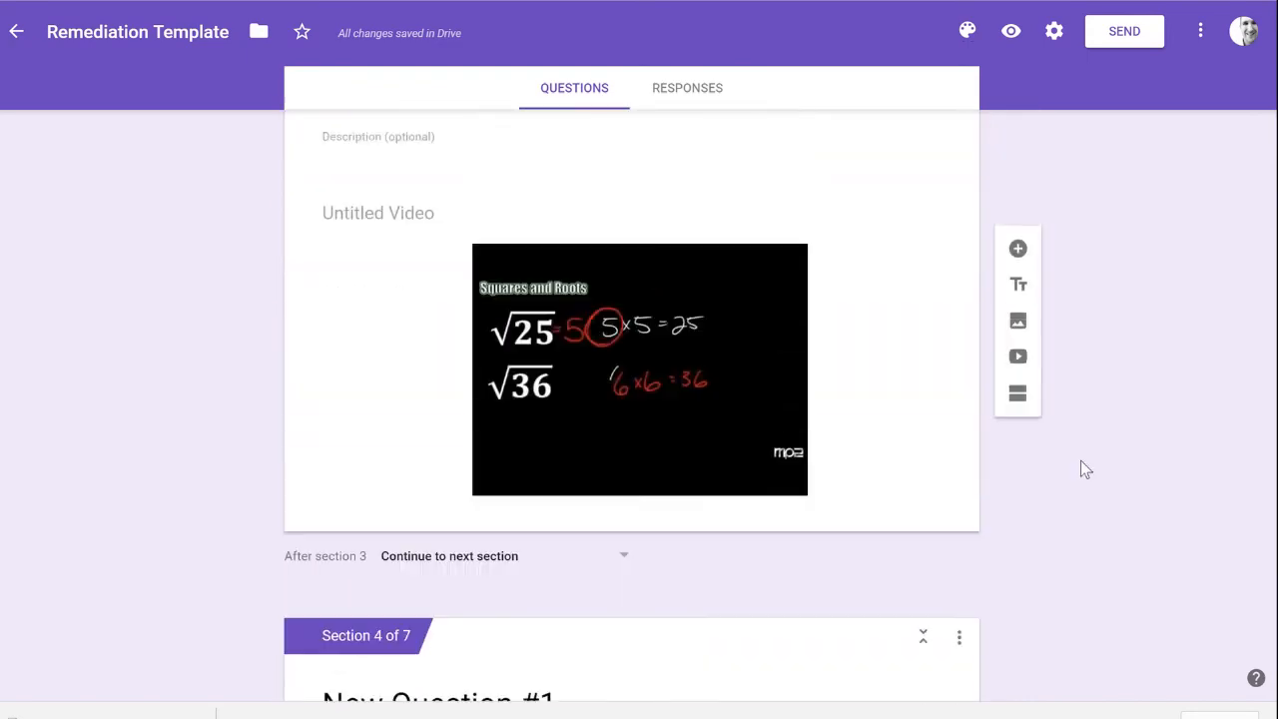
scroll(1081, 460, up, 6)
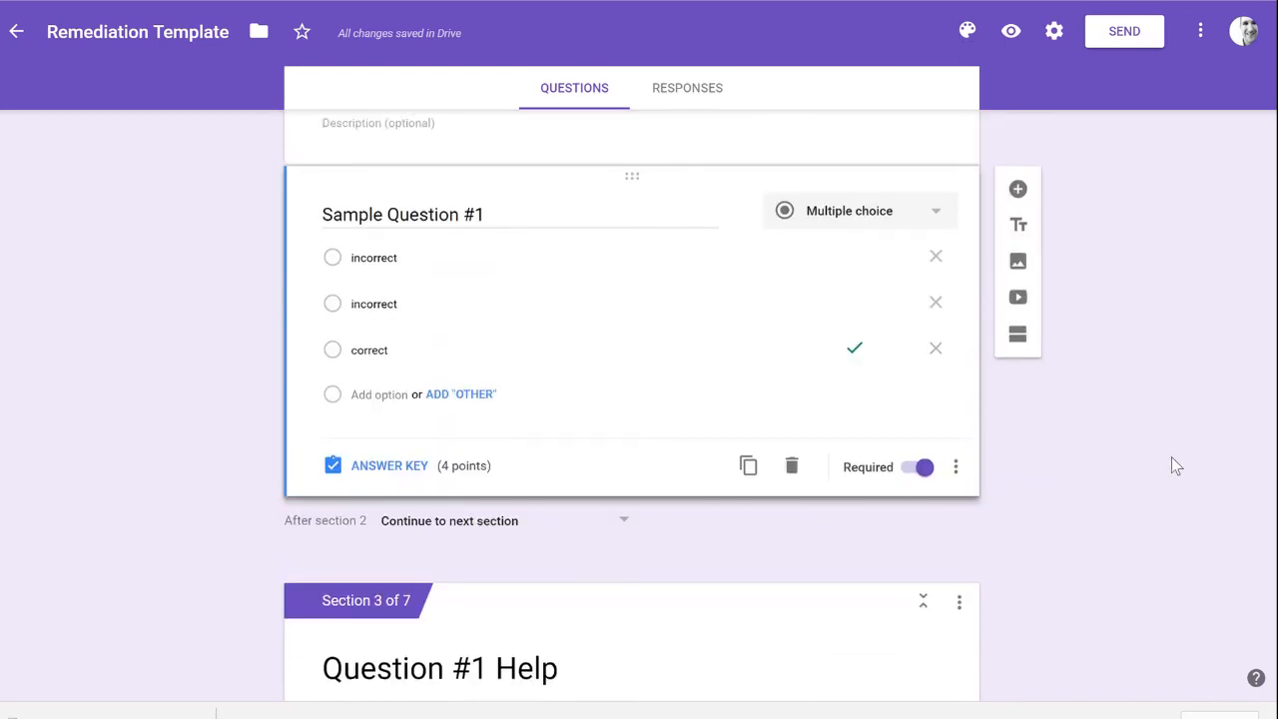
scroll(1172, 463, up, 2)
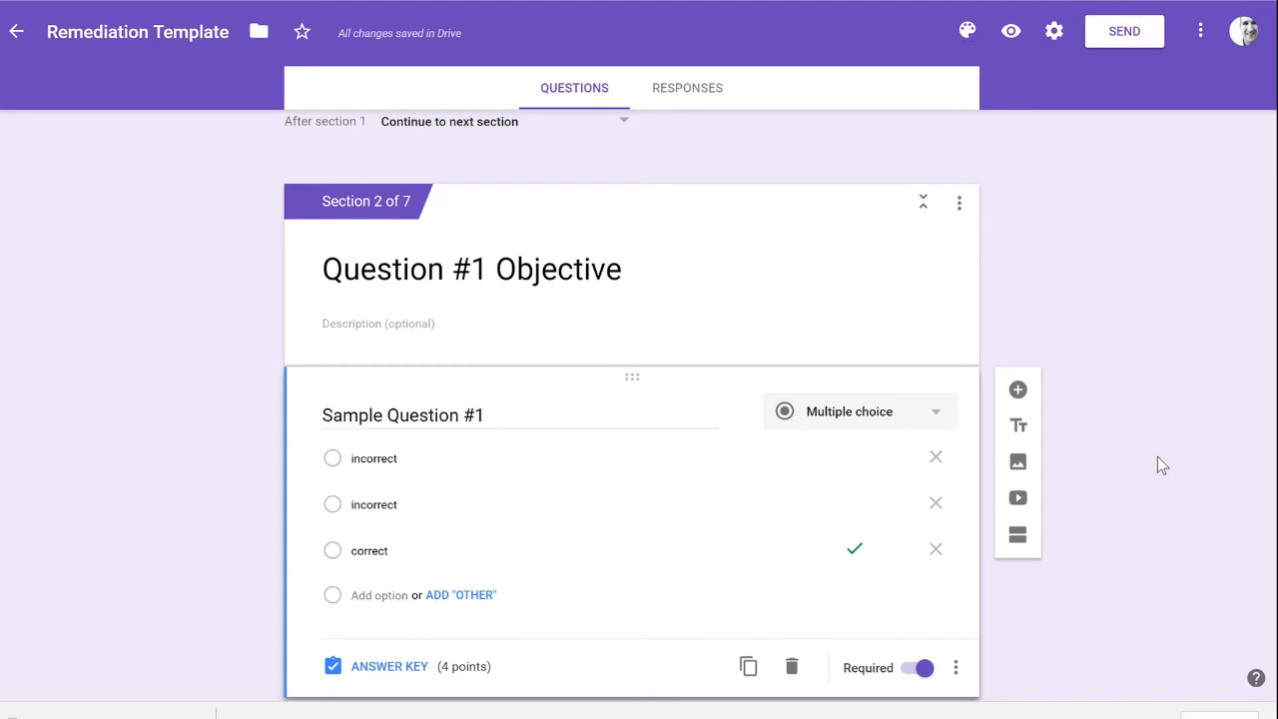
scroll(1144, 436, down, 1)
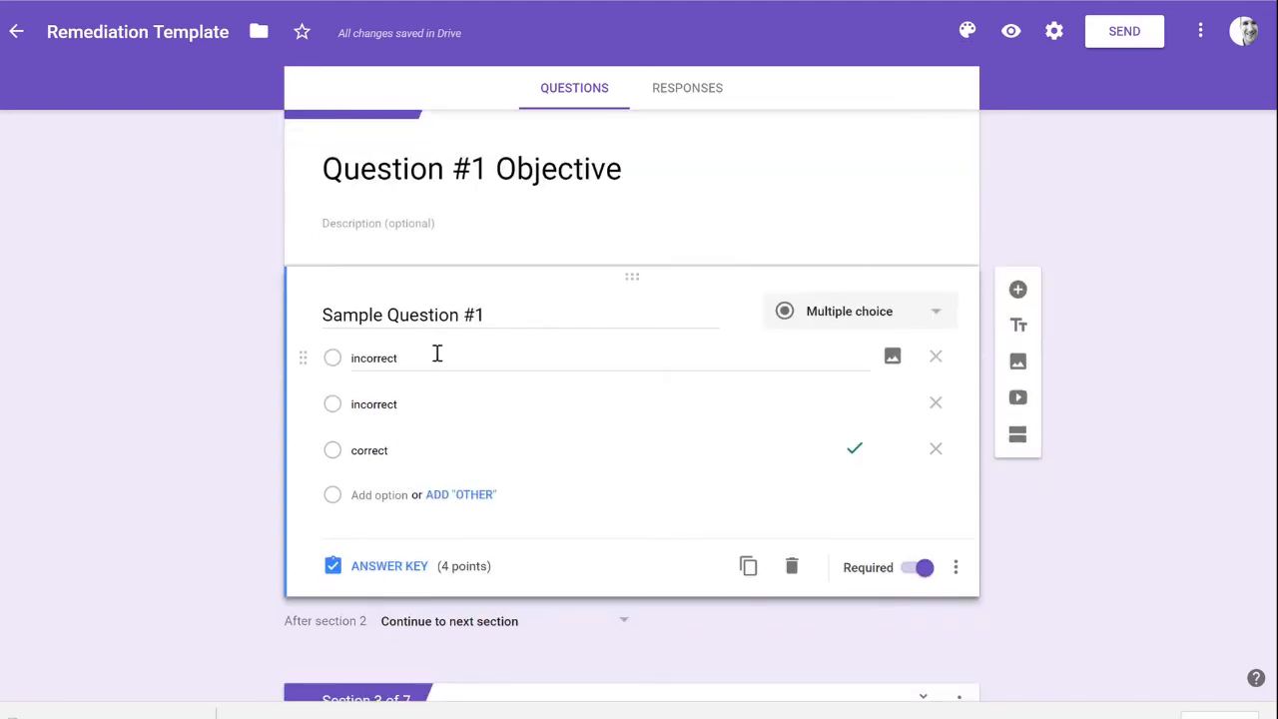
click(627, 362)
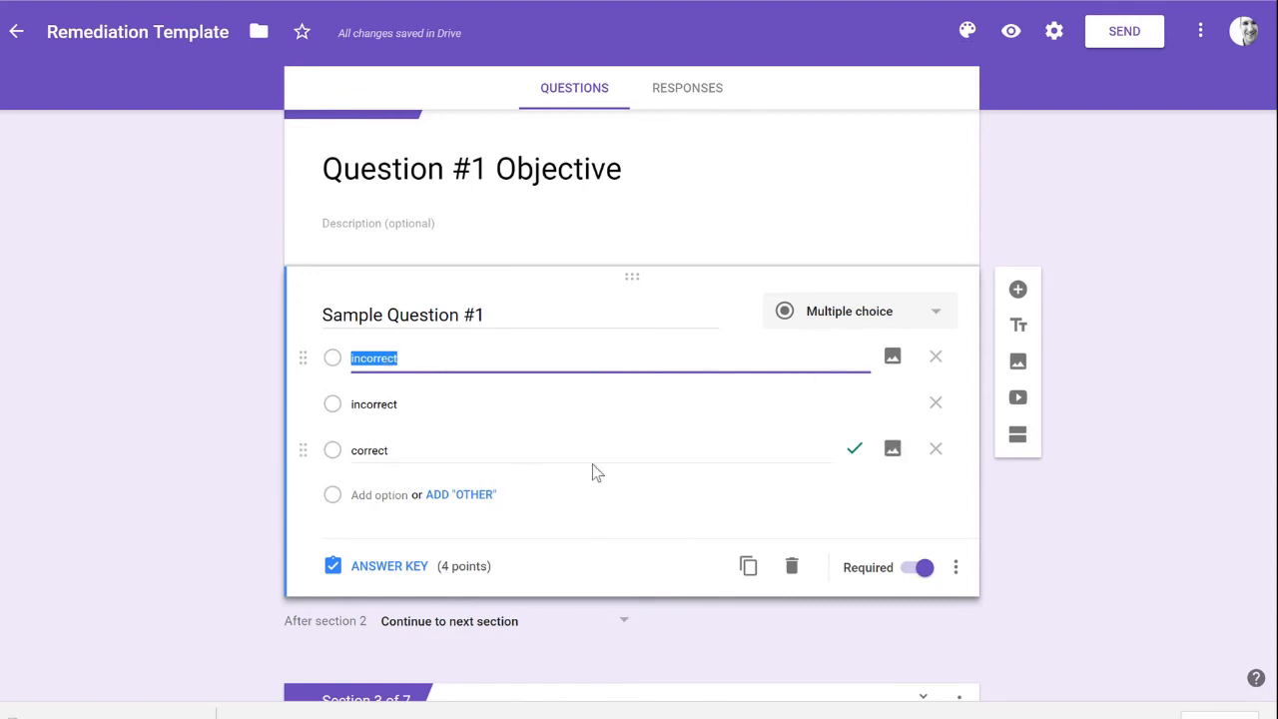
click(956, 569)
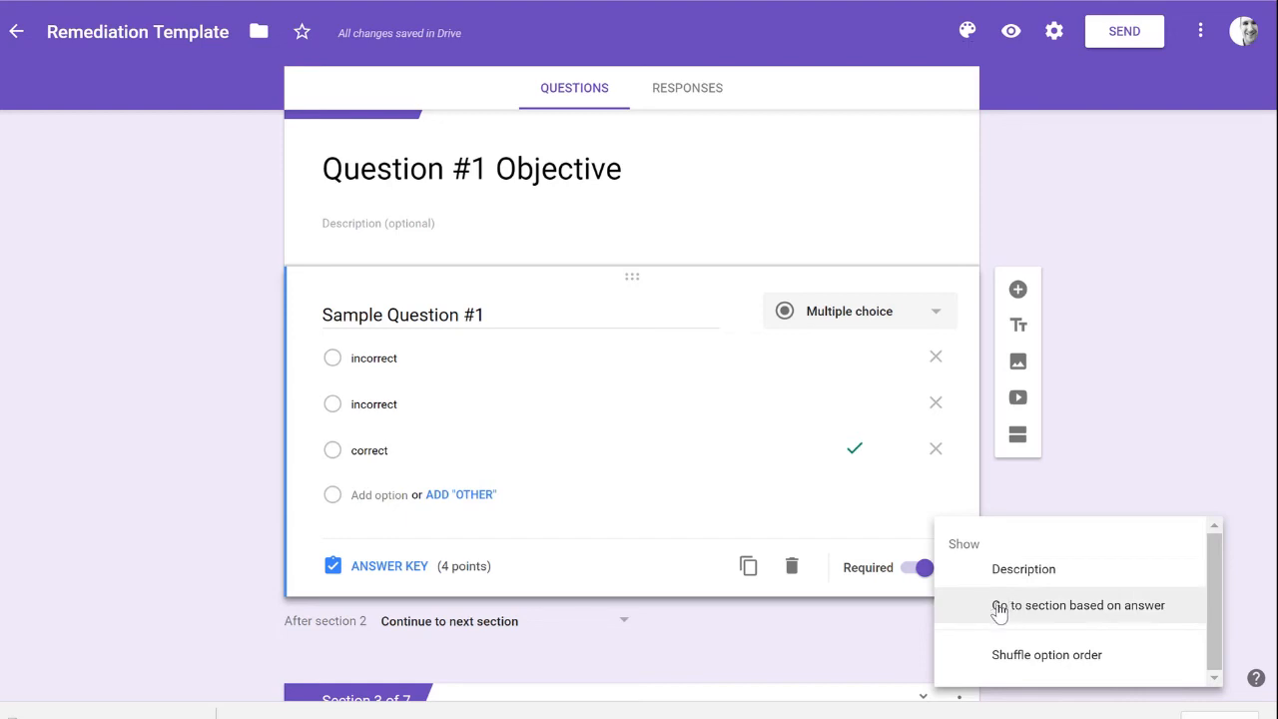
click(1081, 616)
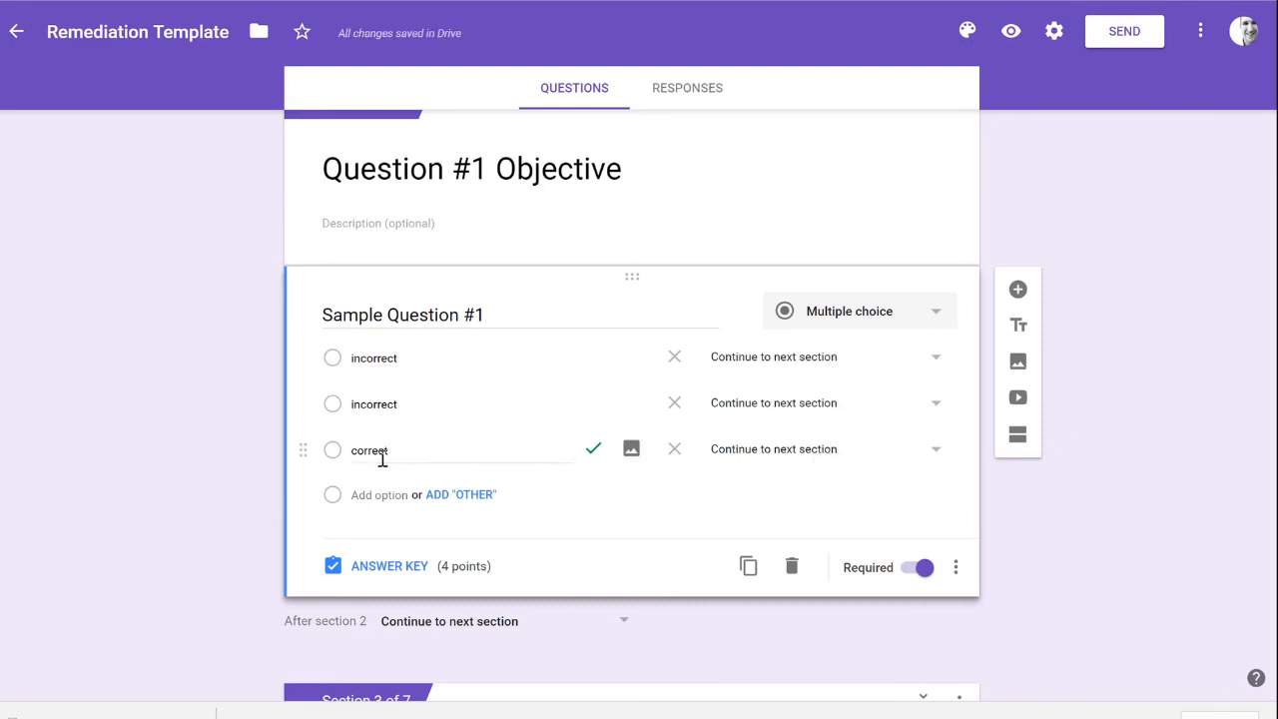
click(774, 452)
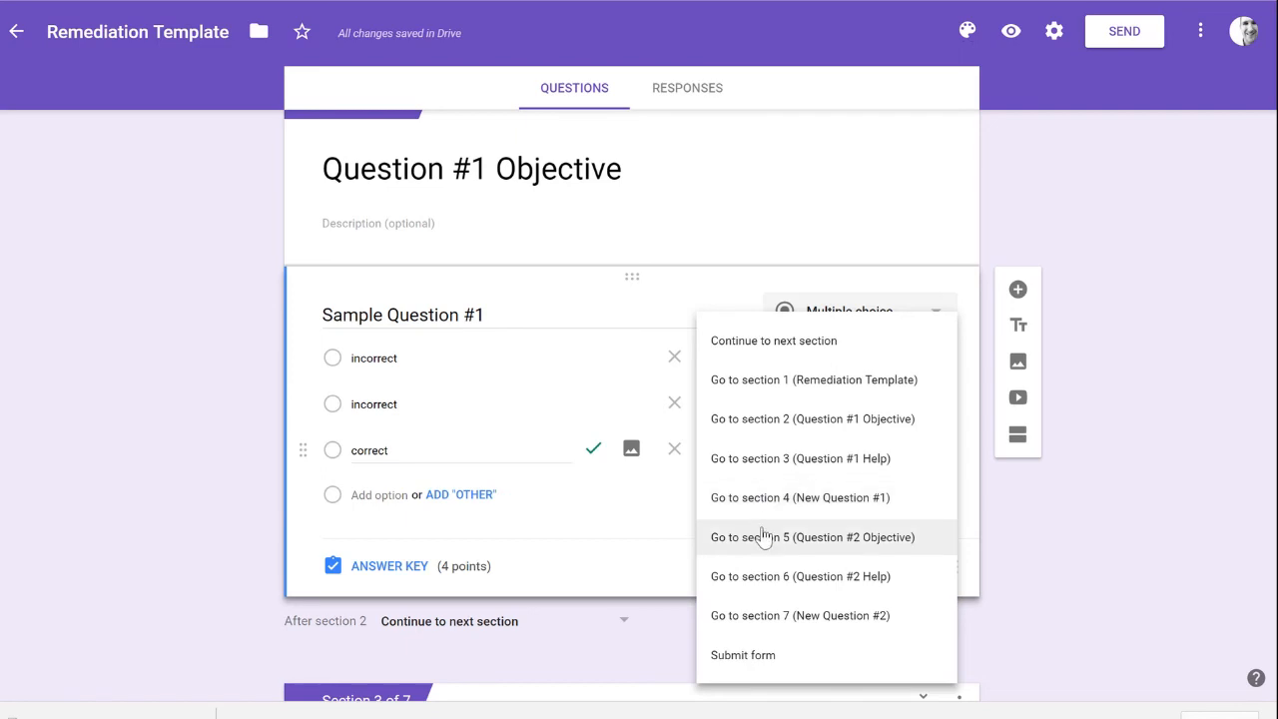
click(909, 544)
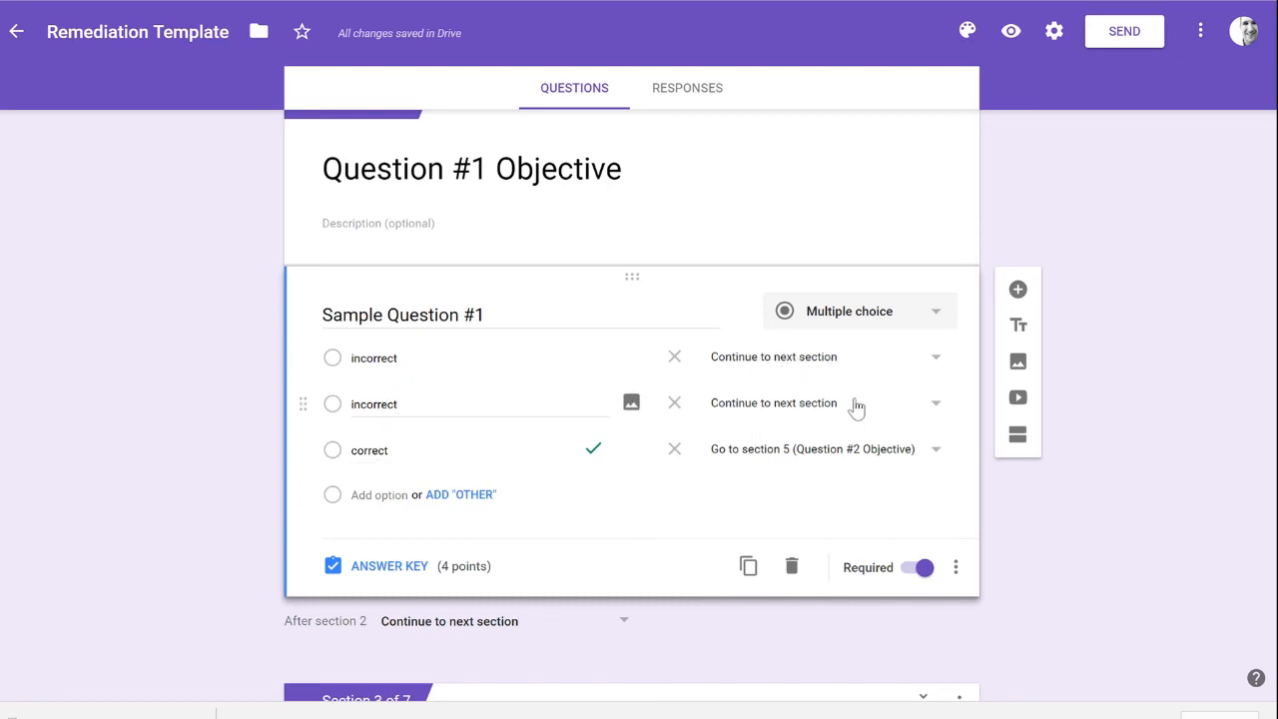
Step: Enable going to a section based on answer for Sample Question #2 and set its "correct" option to Submit form
scroll(848, 409, down, 5)
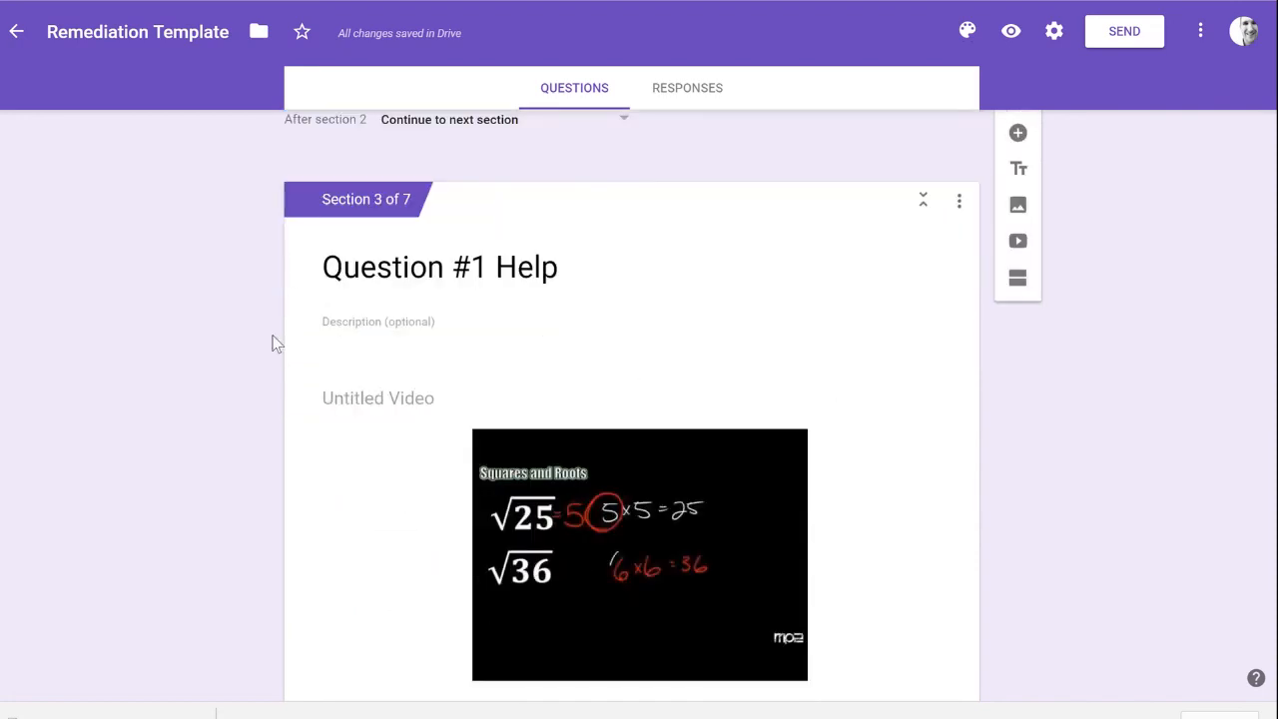
scroll(842, 436, down, 4)
scroll(845, 436, down, 2)
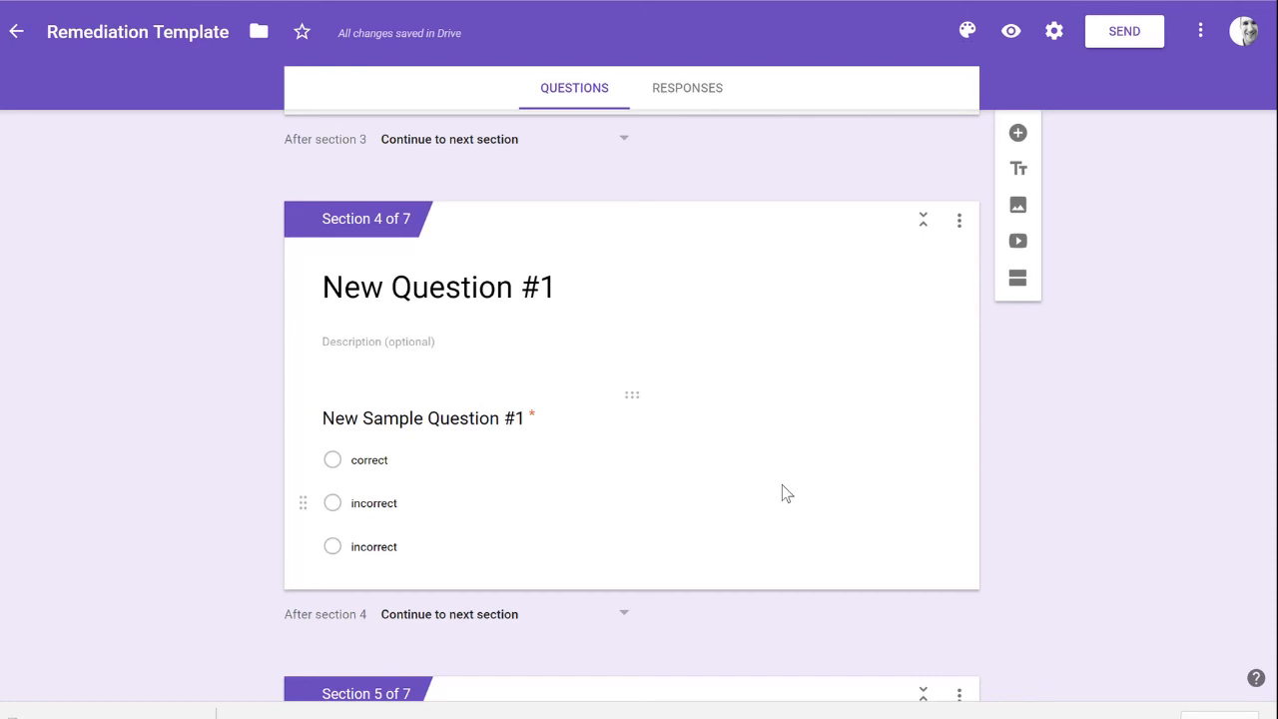
scroll(782, 484, down, 5)
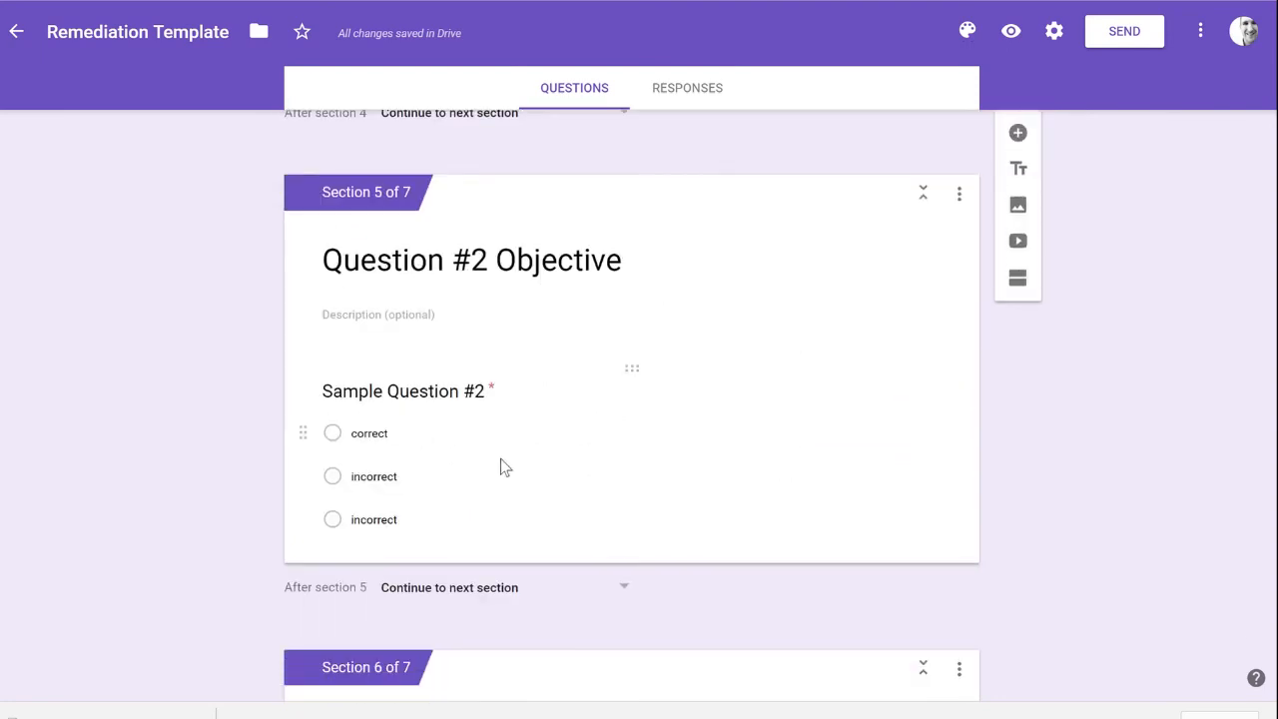
click(536, 462)
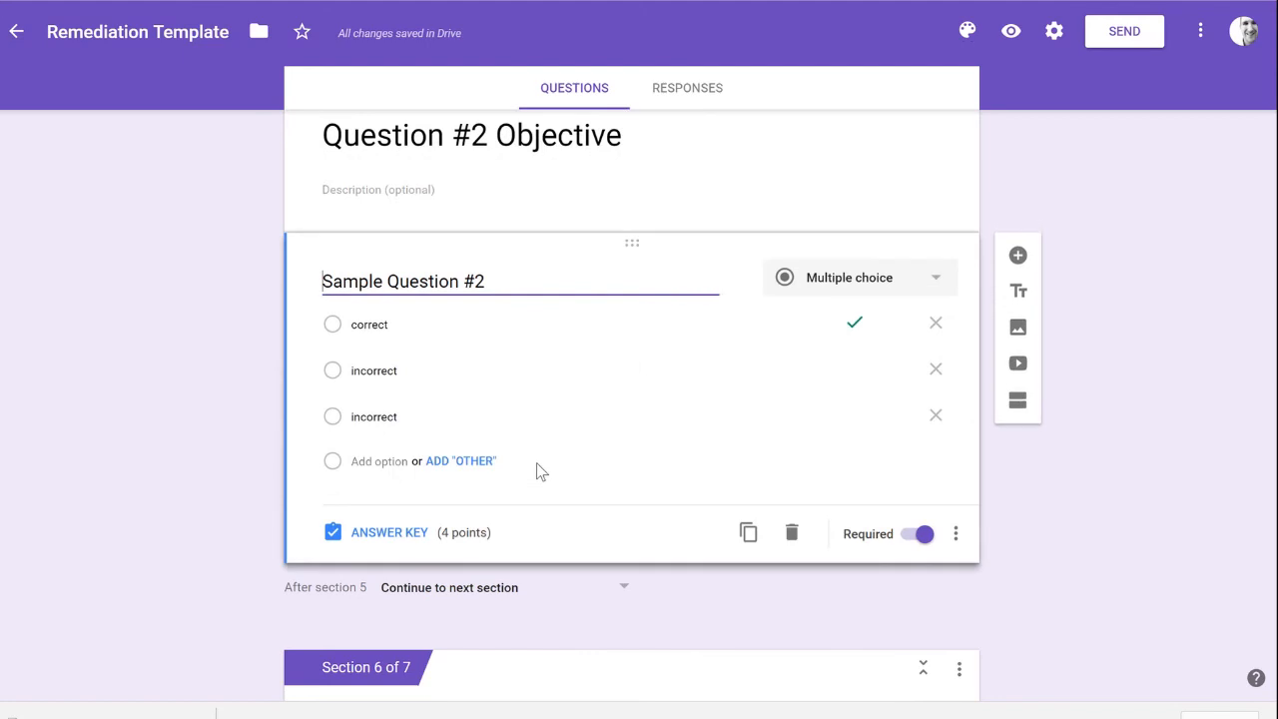
click(956, 540)
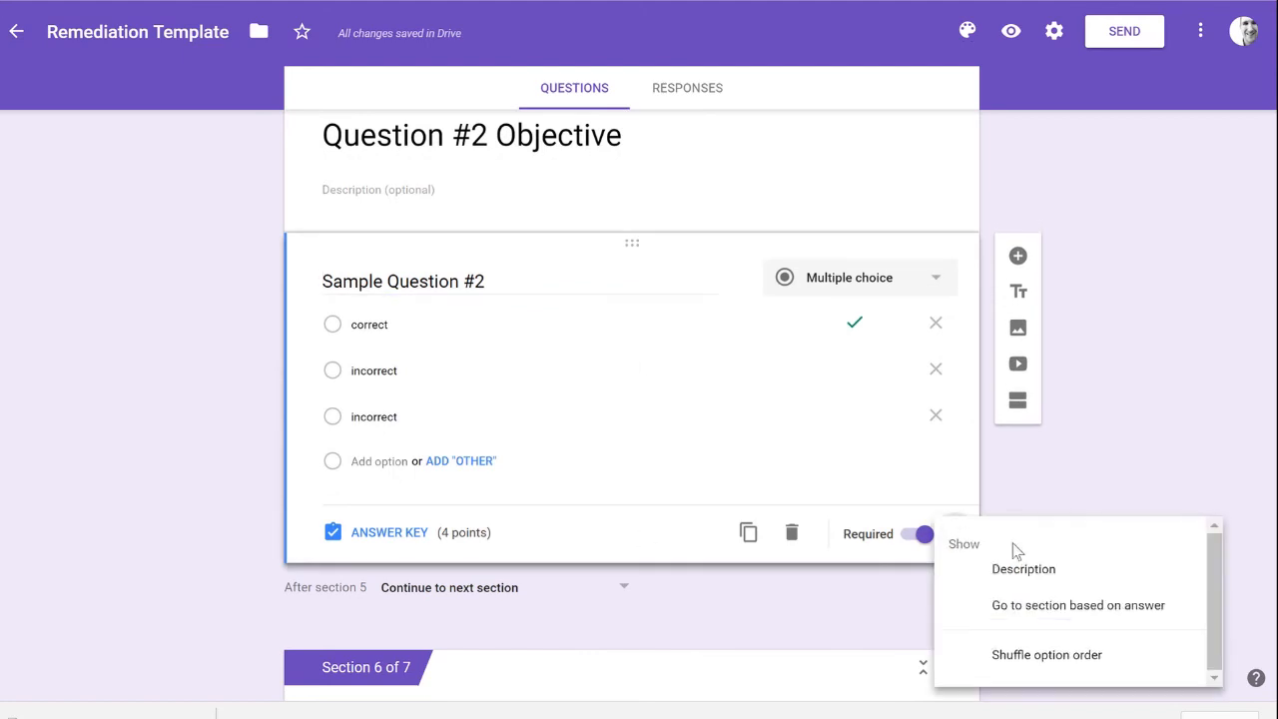
click(1088, 616)
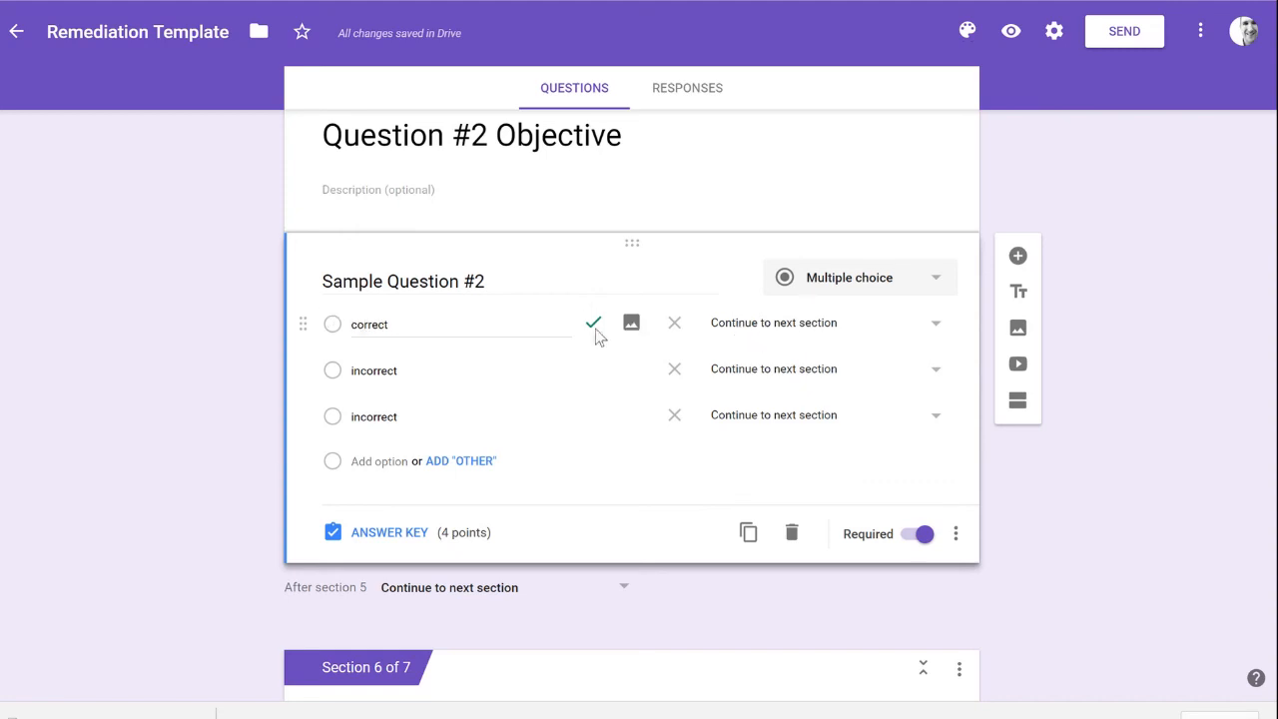
click(777, 333)
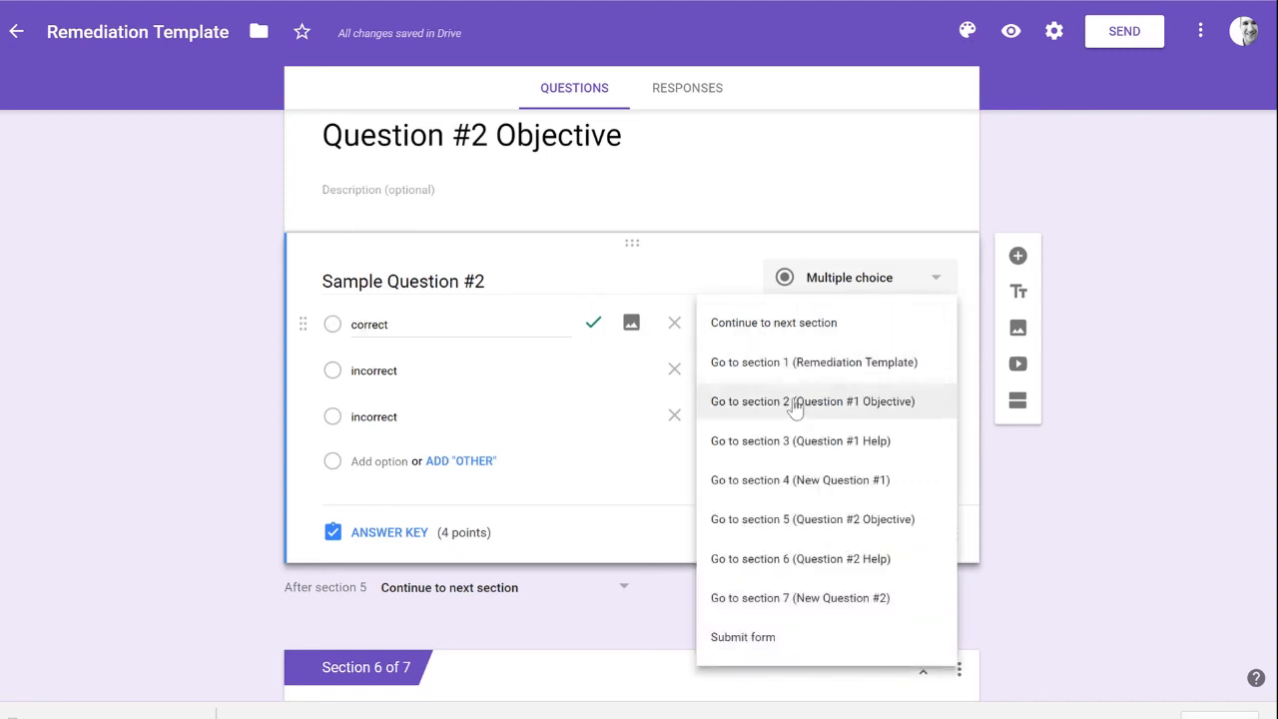
click(832, 639)
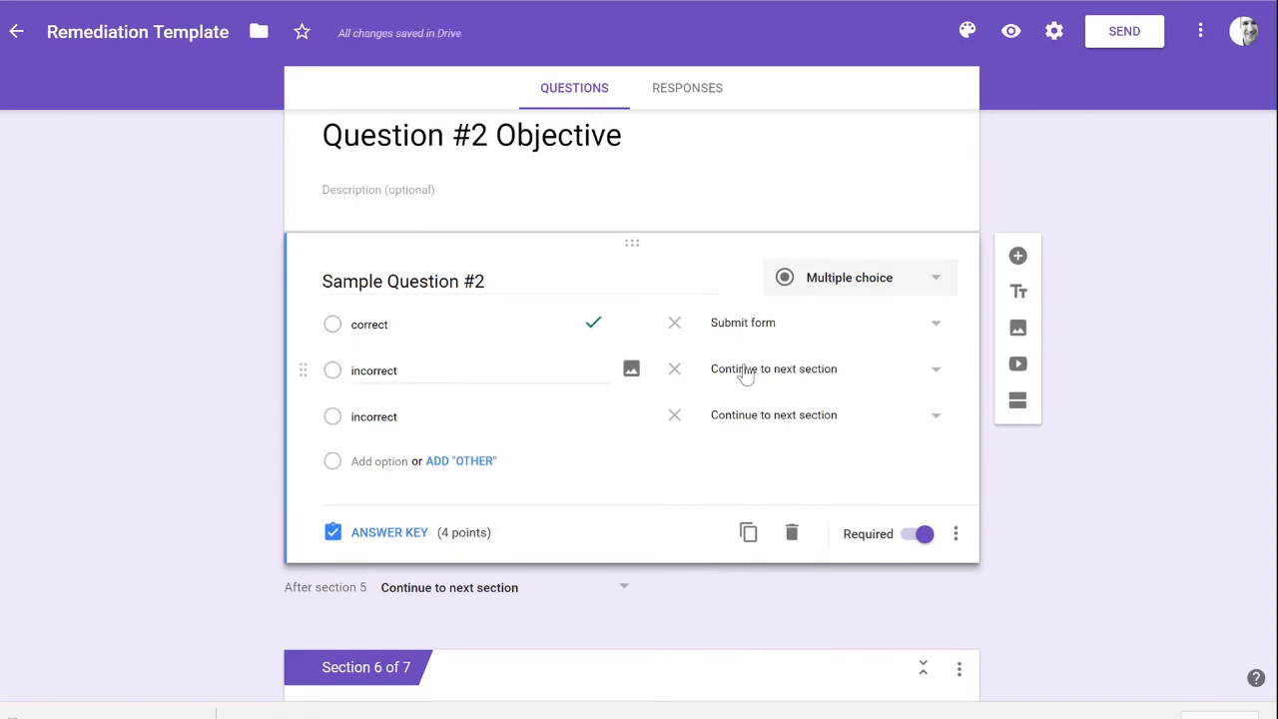
Step: Enable going to a section based on answer for New Sample Question #2 and check the destinations available for its first "incorrect" option
scroll(523, 427, down, 5)
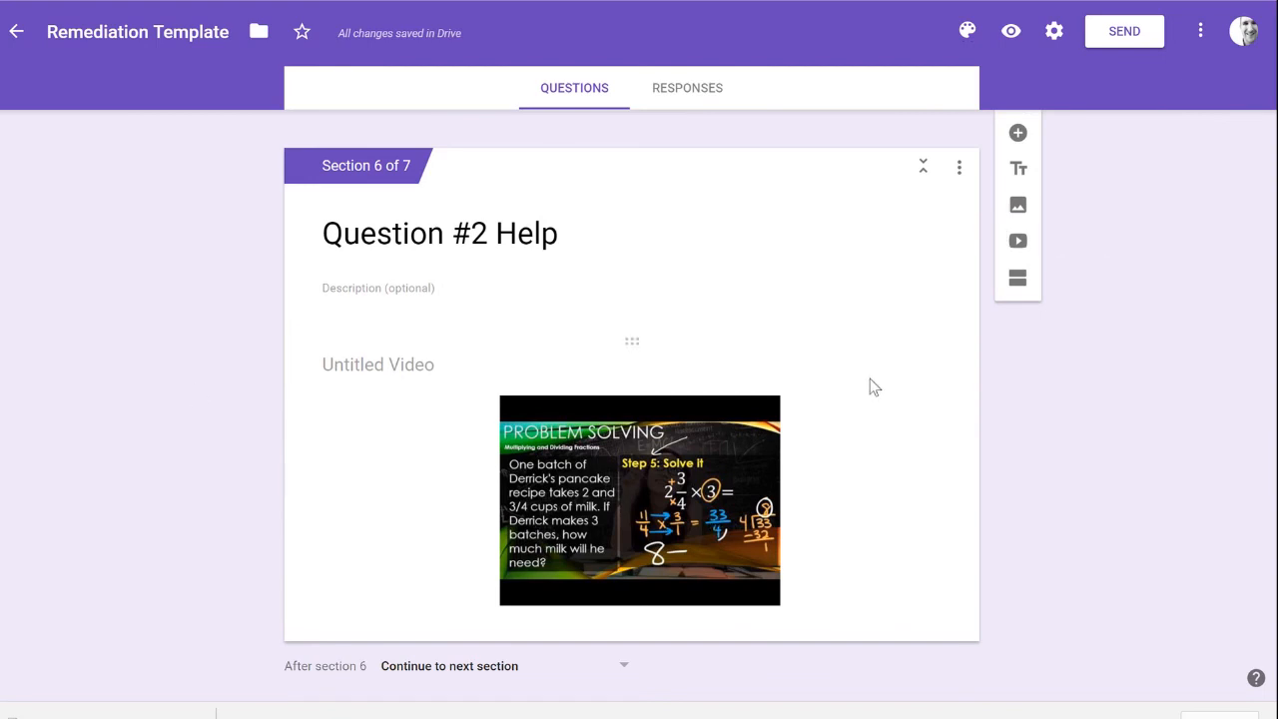
scroll(878, 389, down, 4)
scroll(918, 401, down, 1)
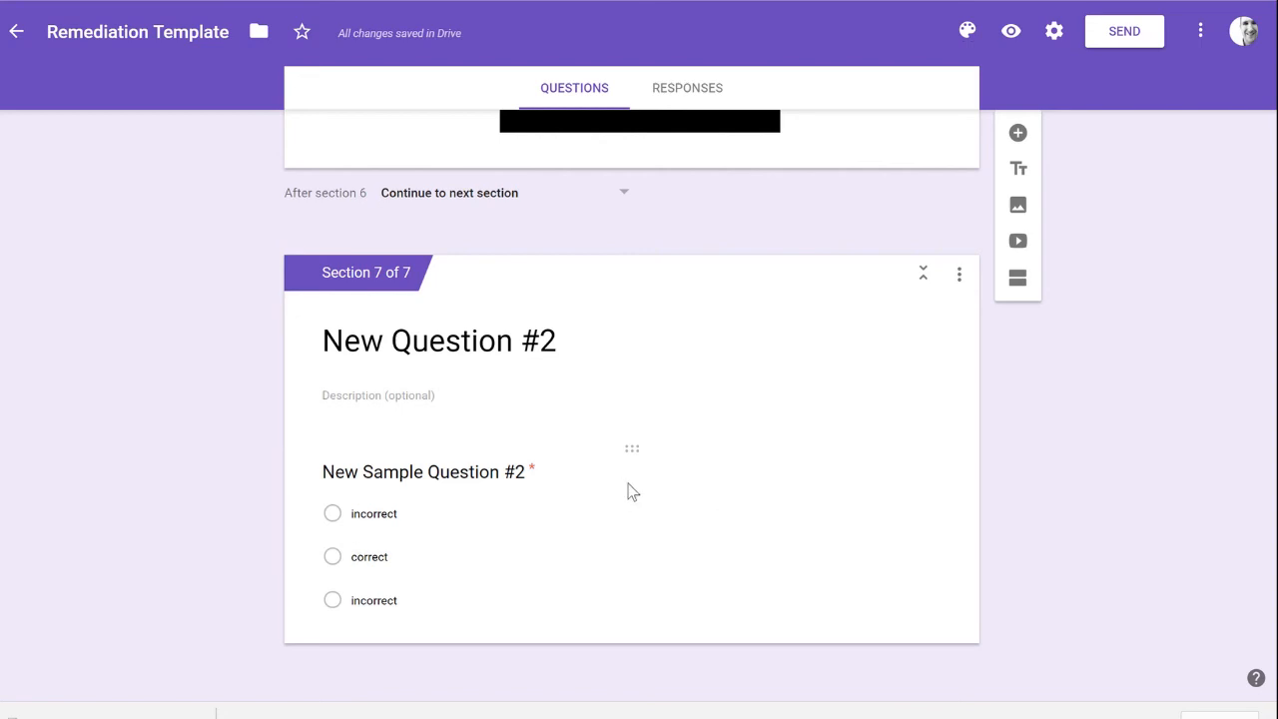
click(831, 533)
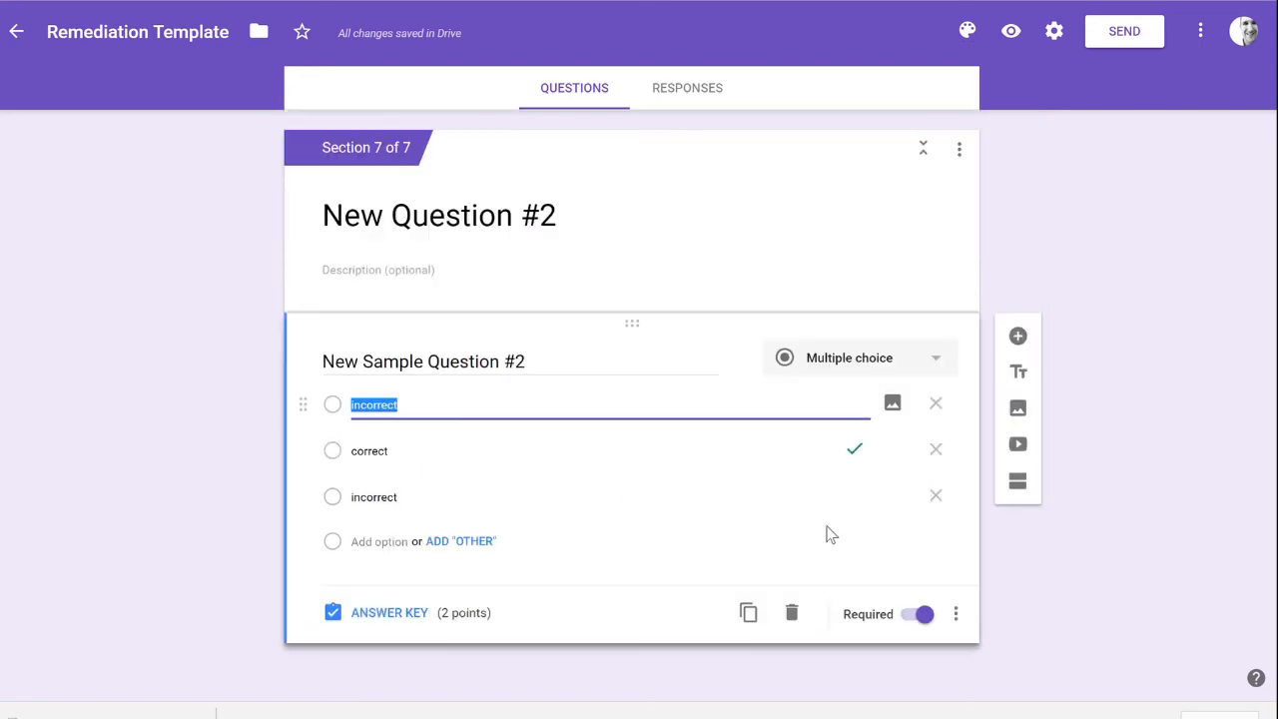
click(954, 615)
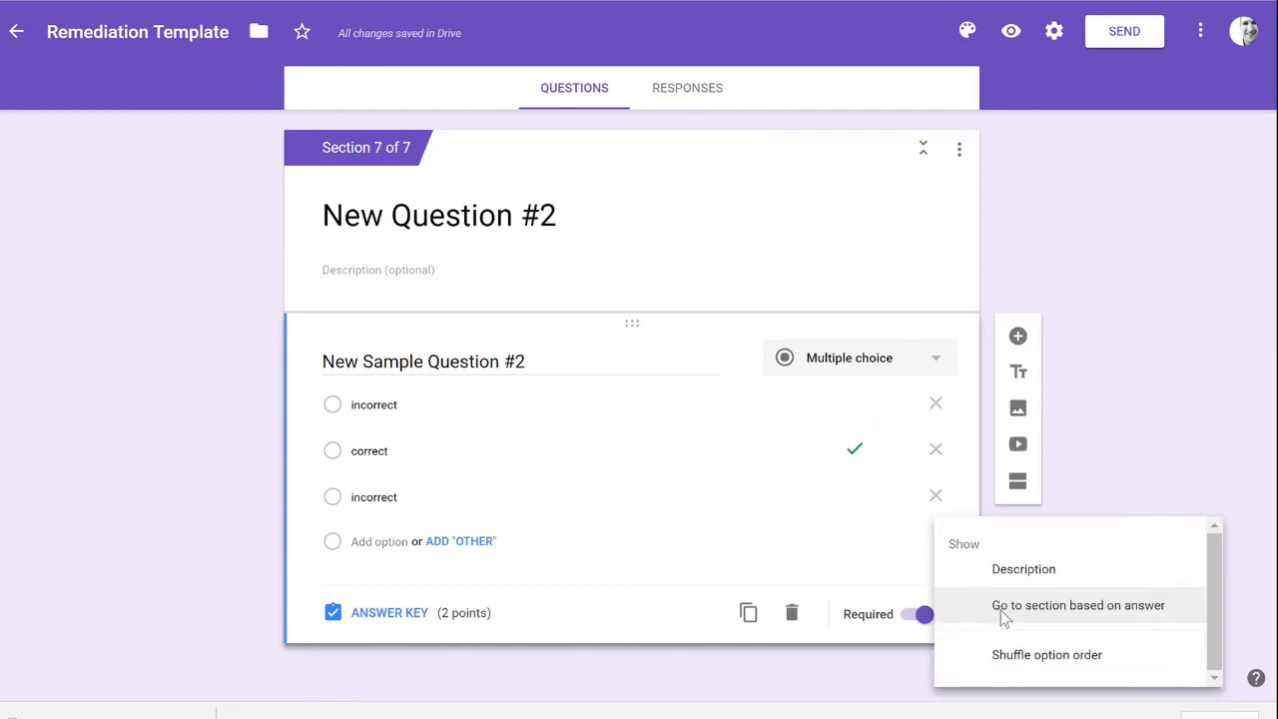
click(1001, 613)
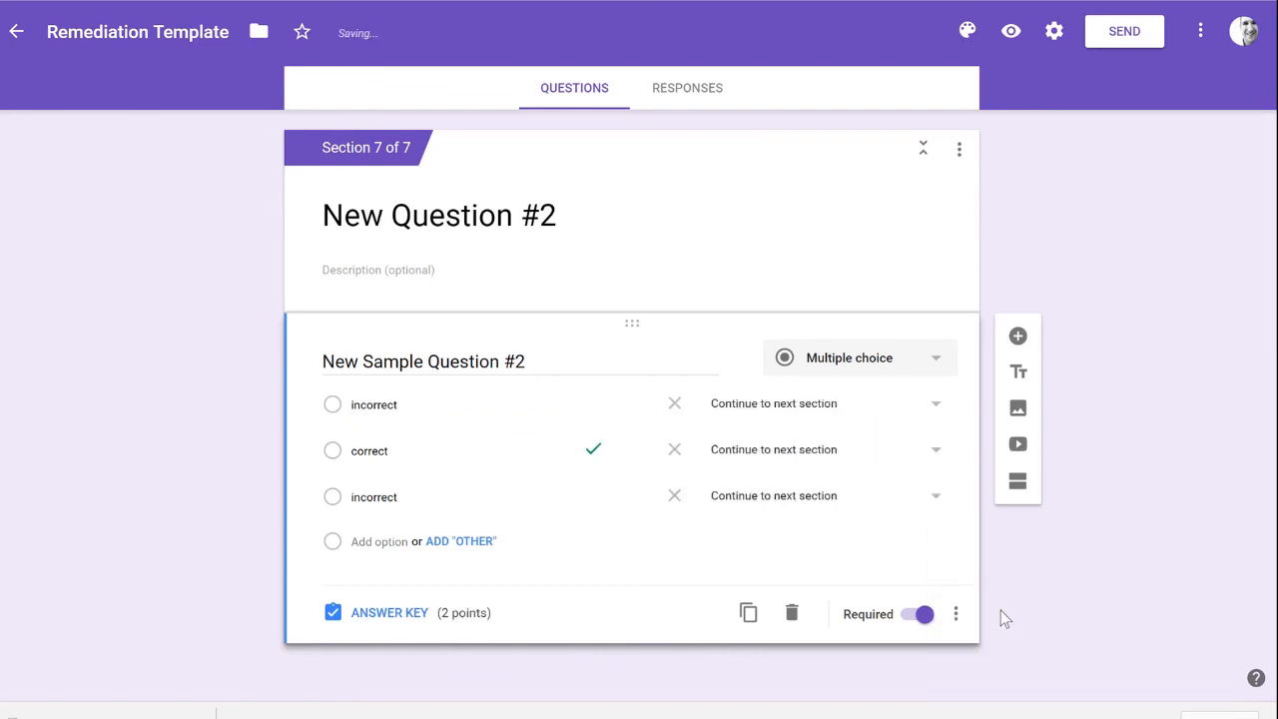
click(837, 412)
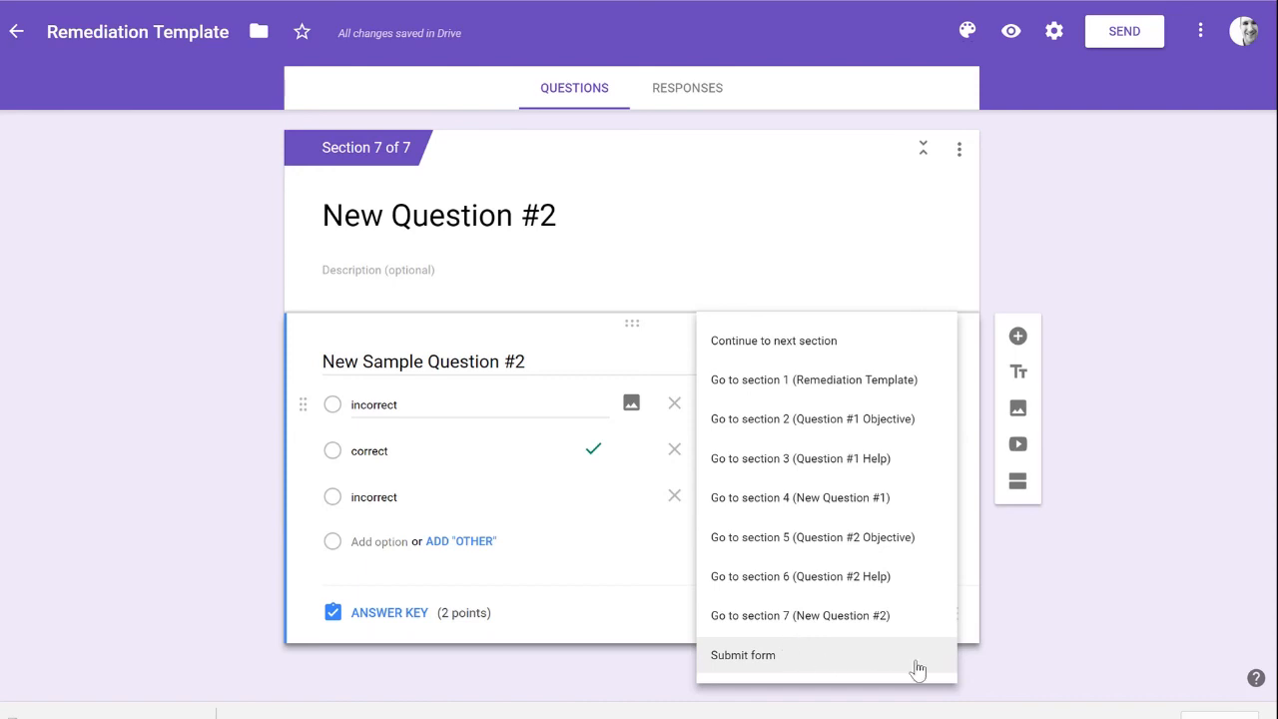
click(1132, 599)
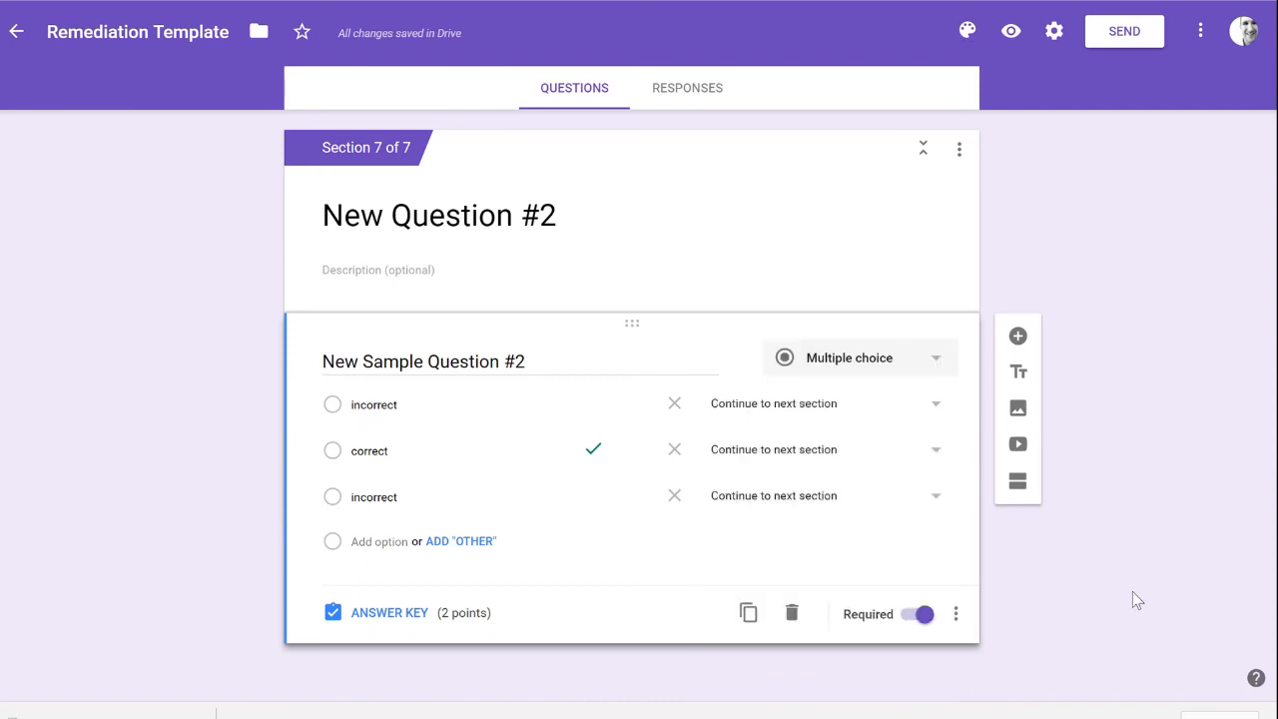
click(958, 617)
click(959, 621)
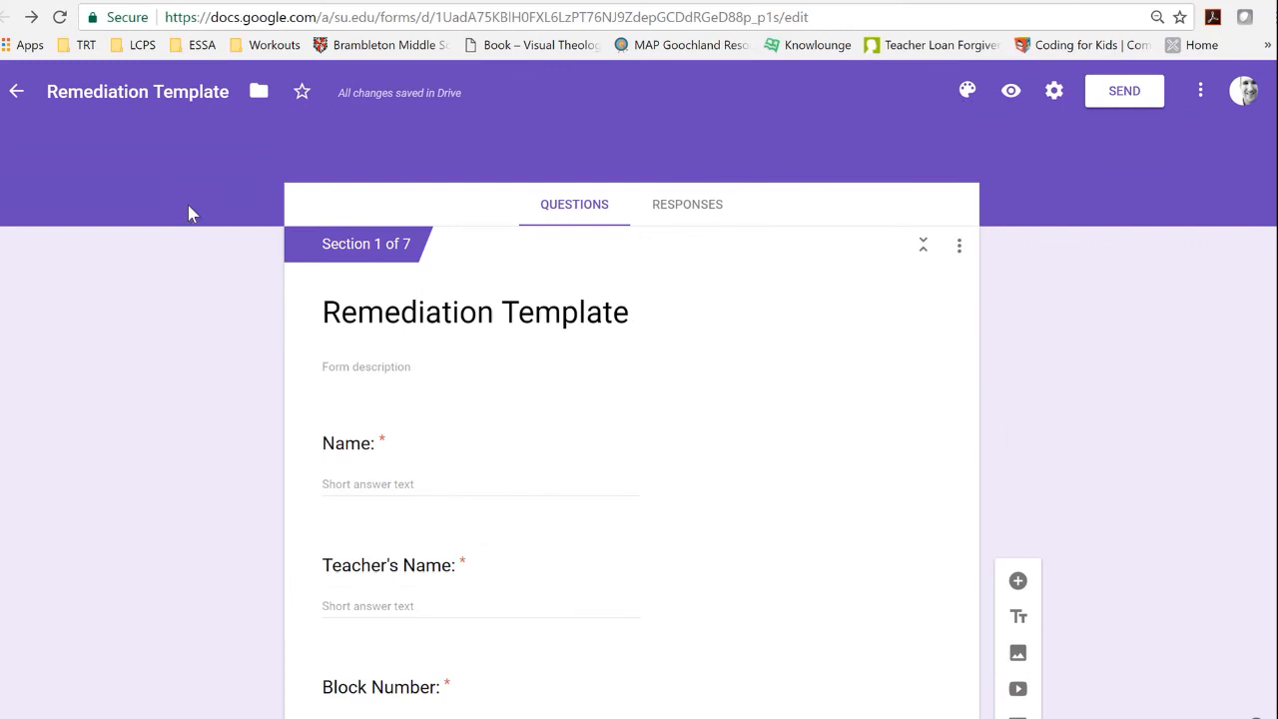
Step: Preview the Remediation Template form and copy the web address of its live view
click(1011, 93)
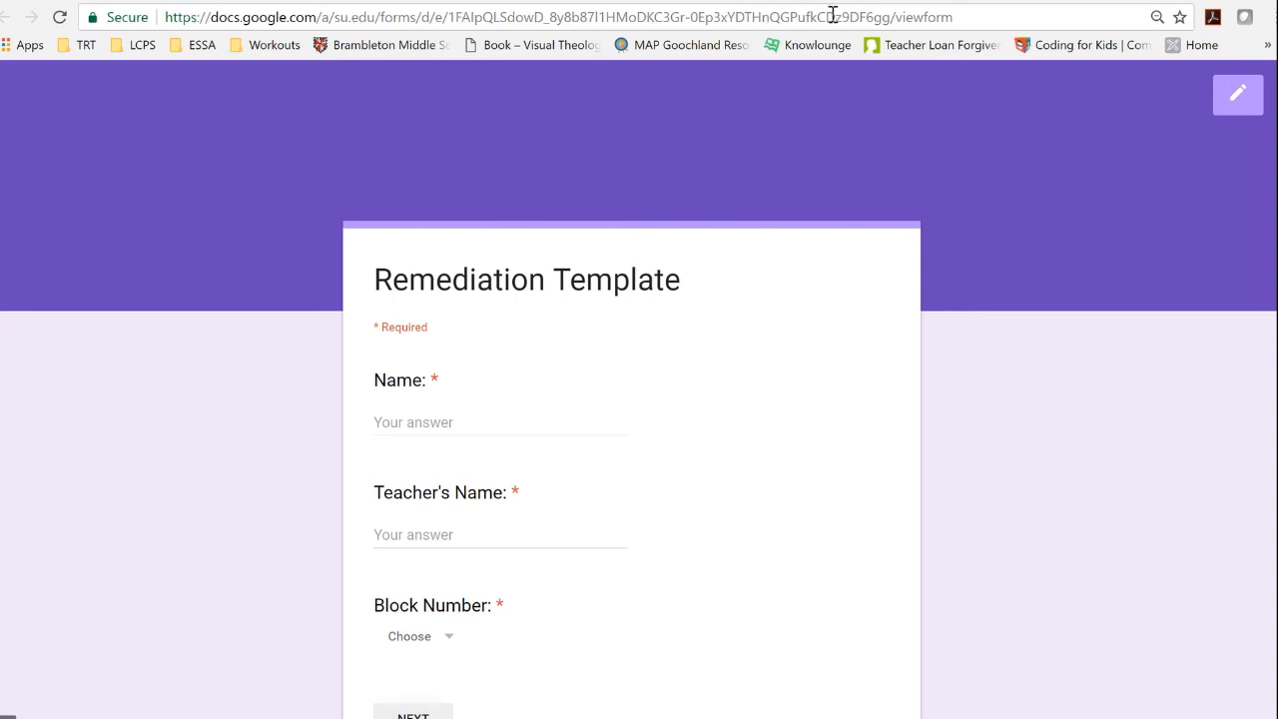
click(745, 17)
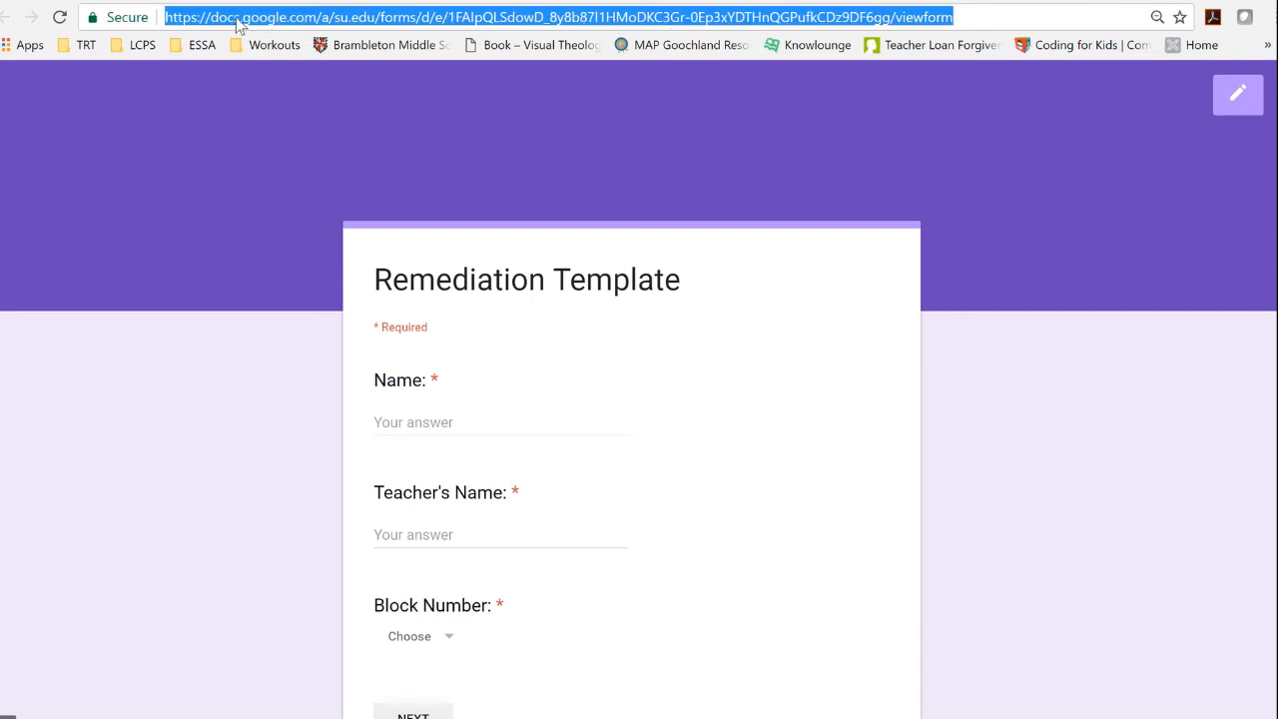
right_click(565, 25)
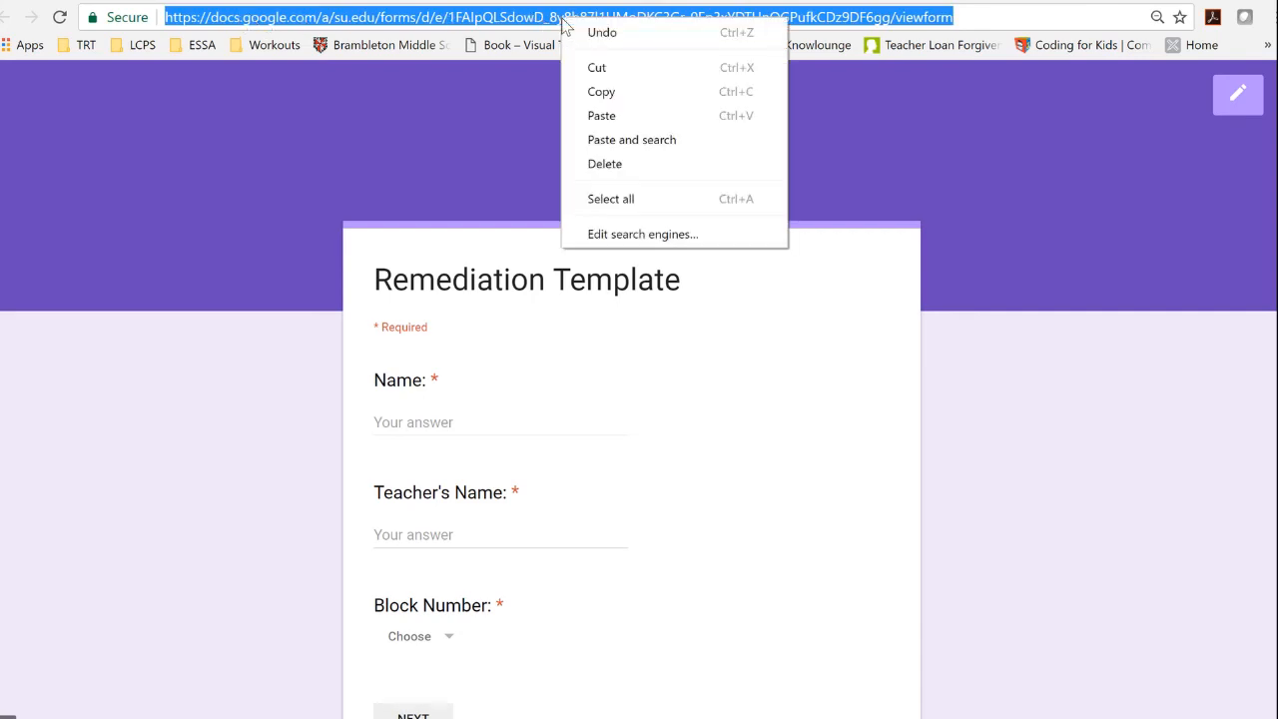
click(602, 92)
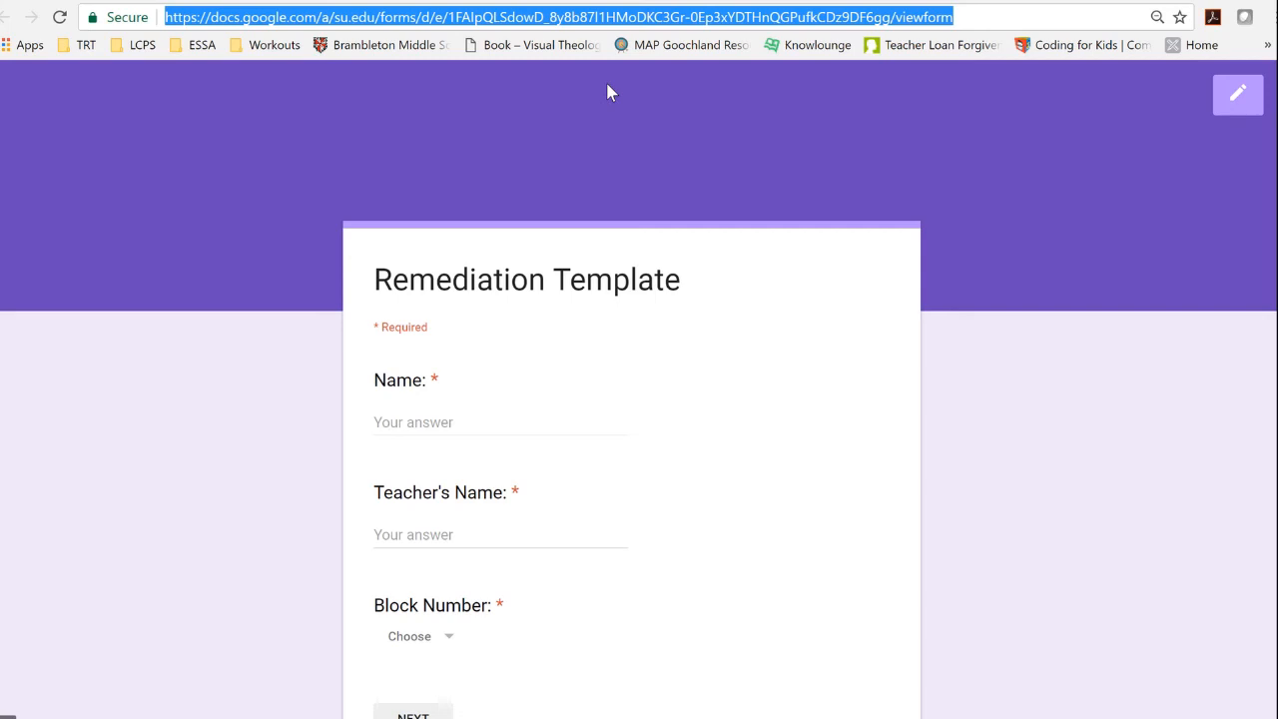
Step: Open the QR code generator site qrstuff.com in a new browser tab
click(611, 1)
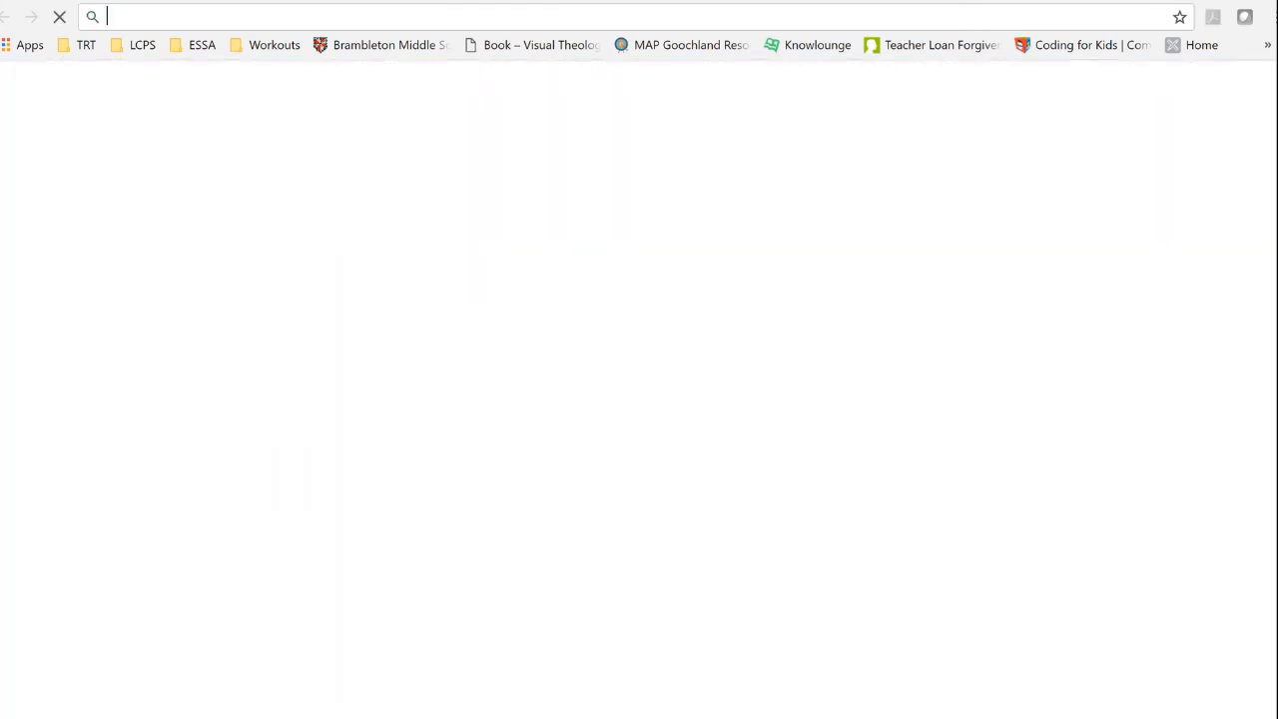
text(q)
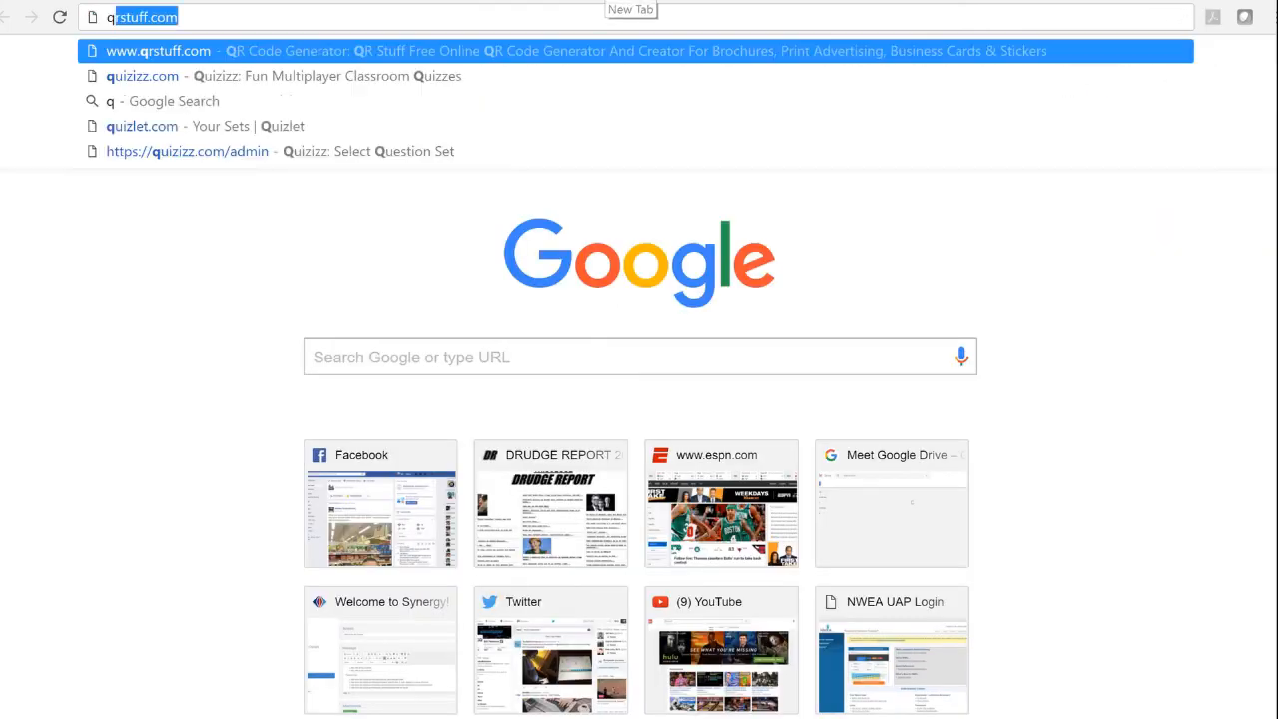
text(rstuff.co)
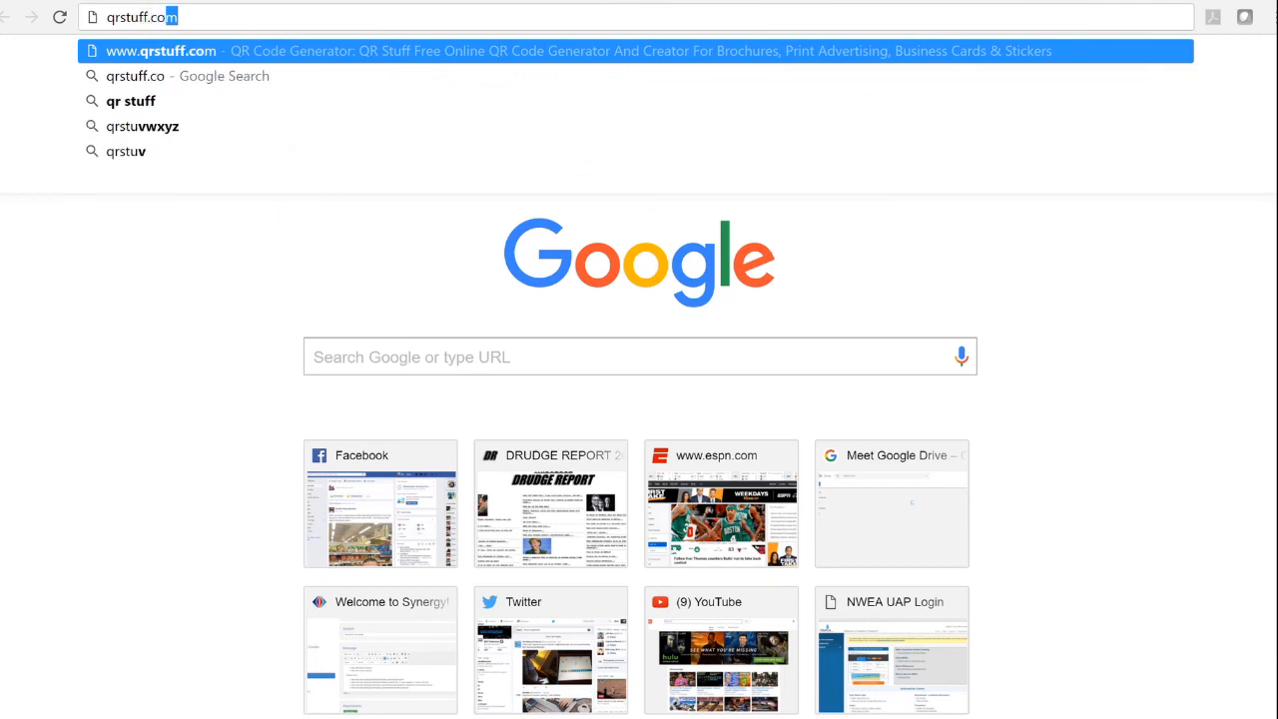
key(Return)
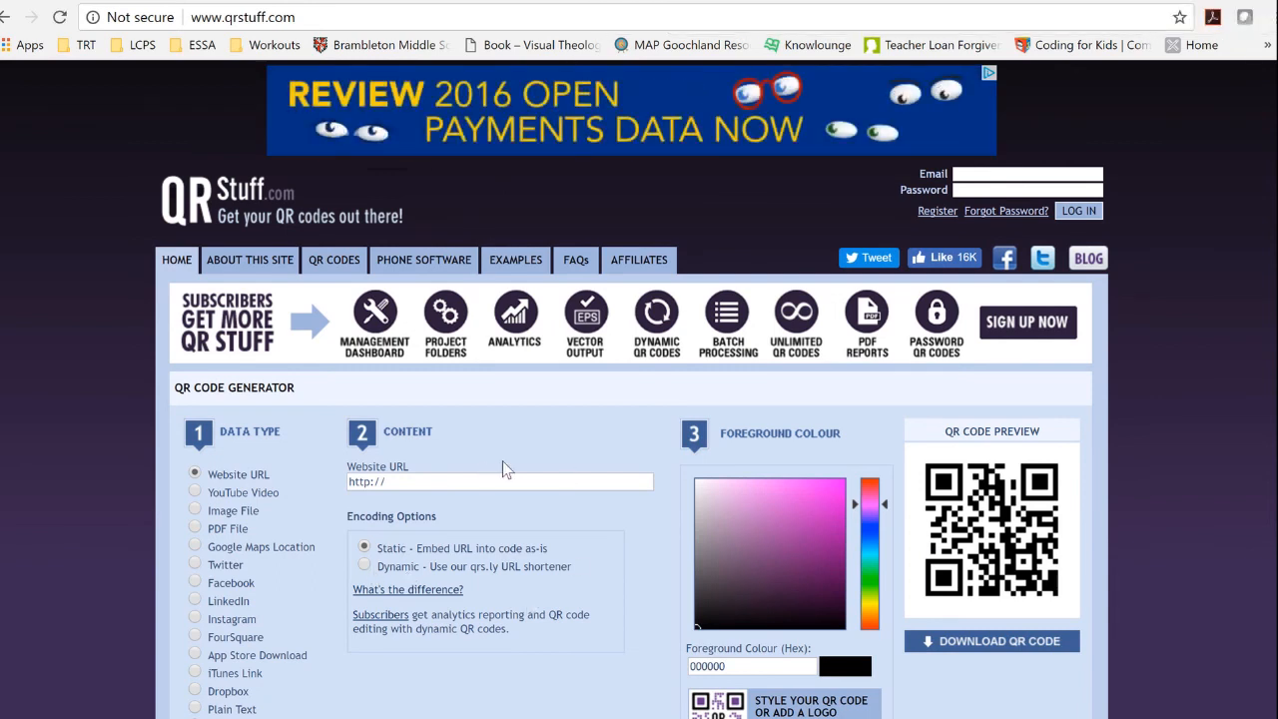
Step: Paste the copied form address as the Website URL, download its static QR code and decline the subscriber account offer
scroll(503, 461, down, 2)
scroll(502, 460, down, 1)
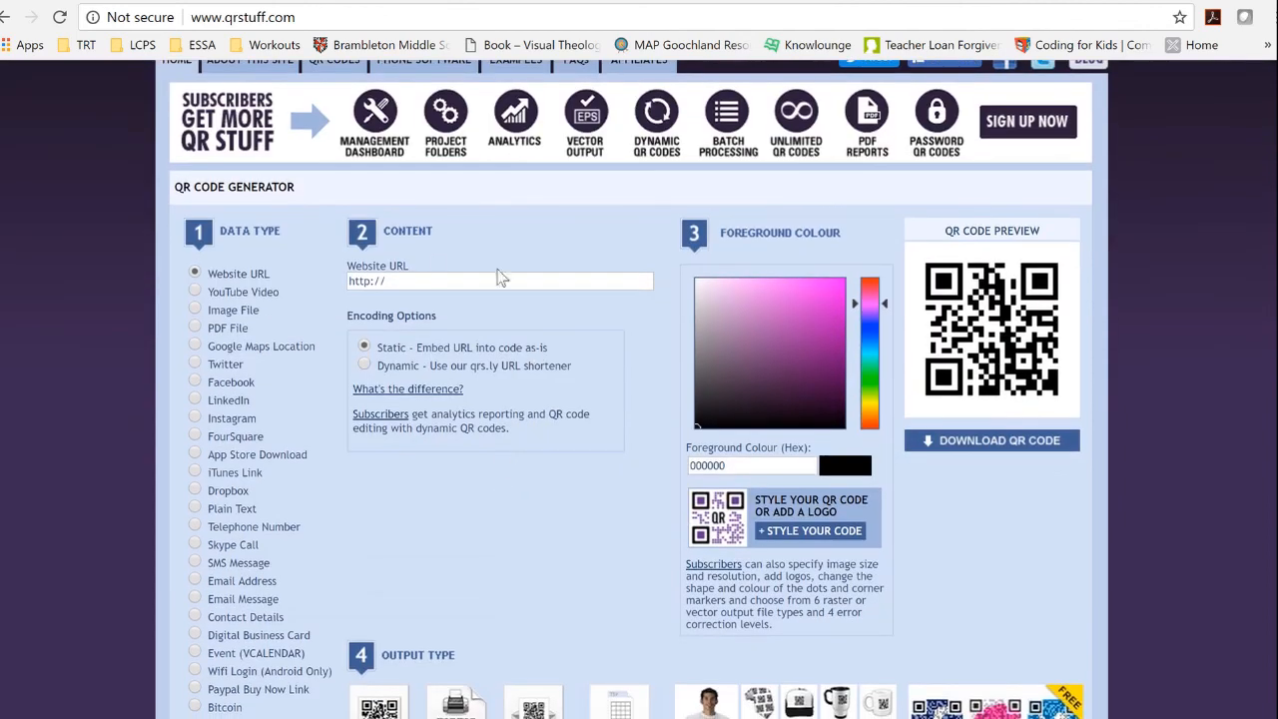
click(423, 281)
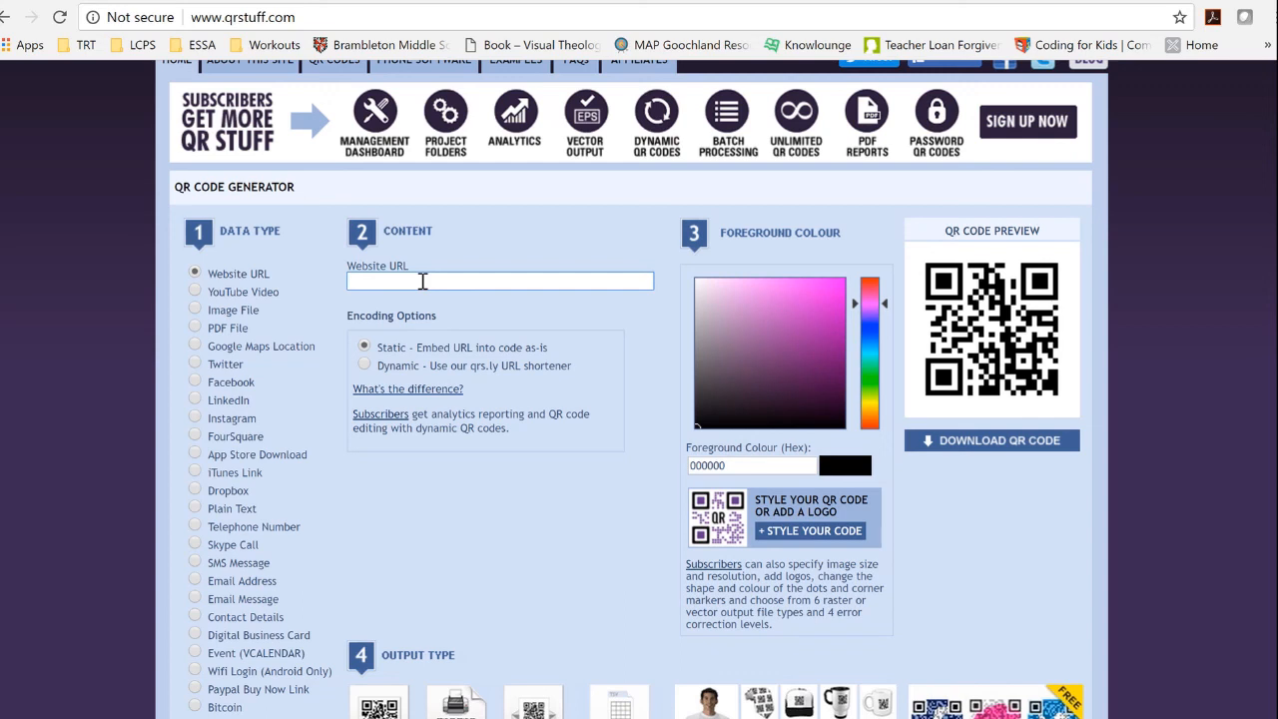
right_click(422, 282)
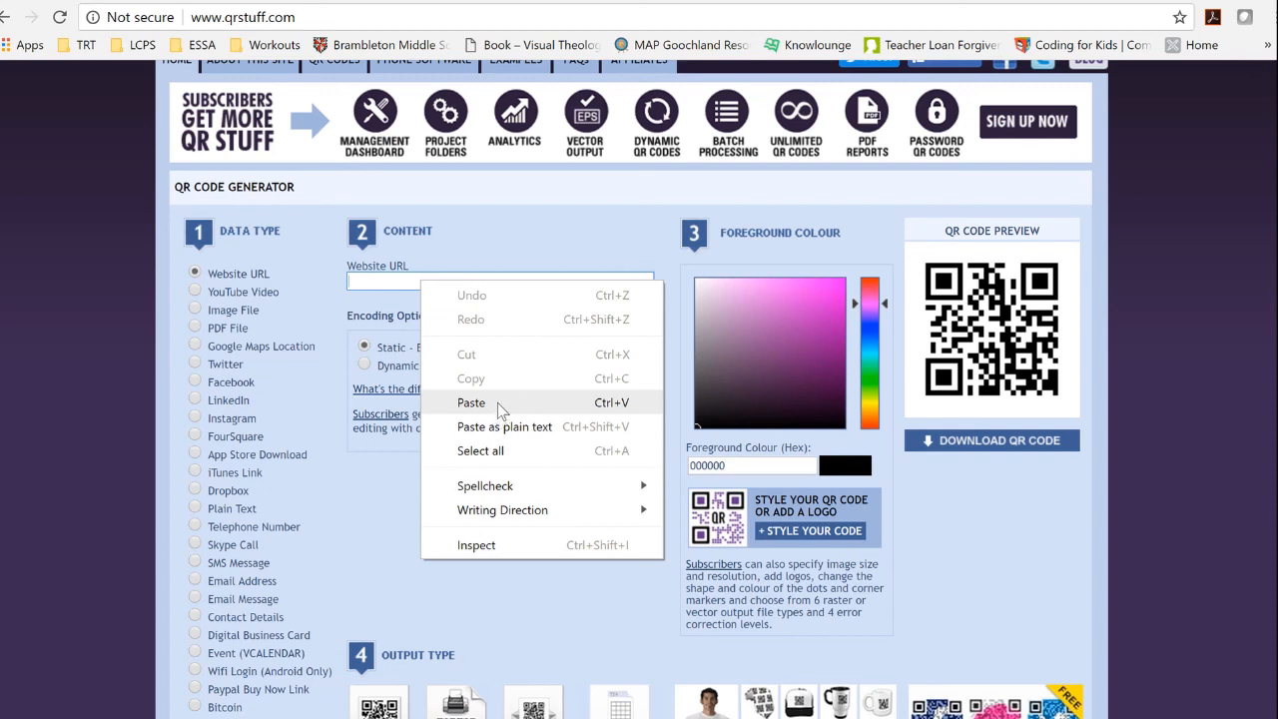
click(471, 402)
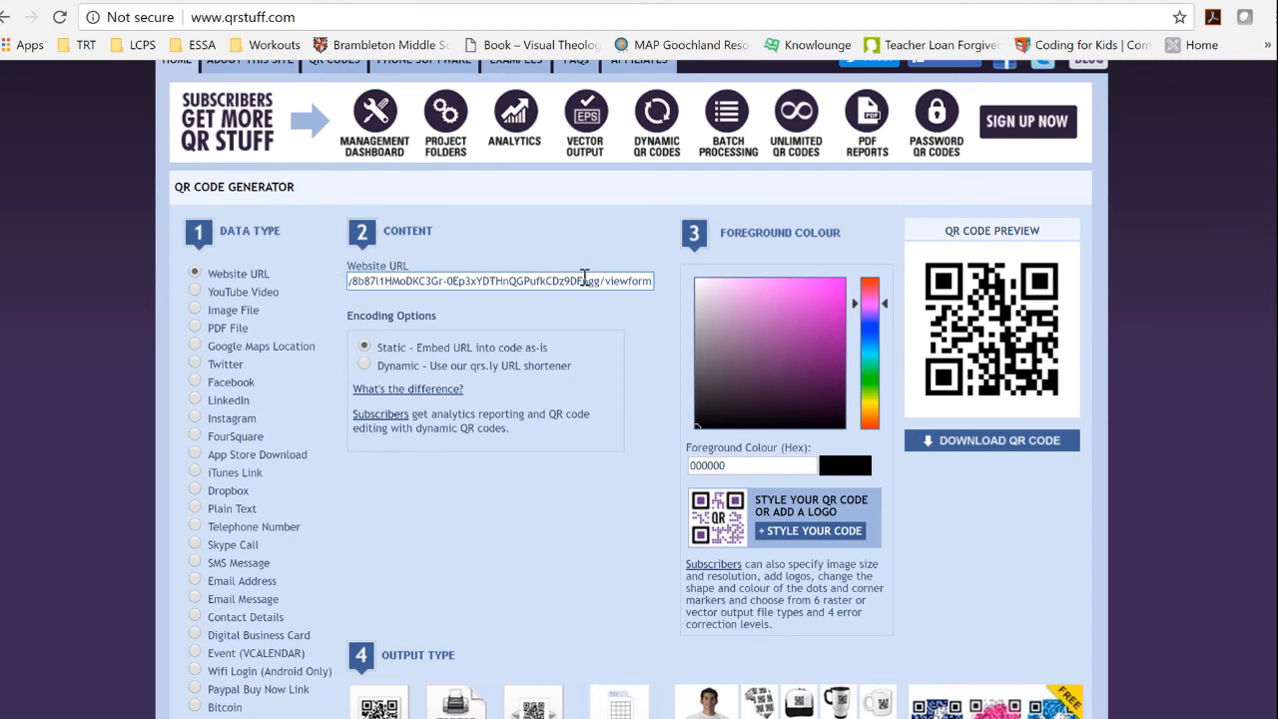
click(985, 344)
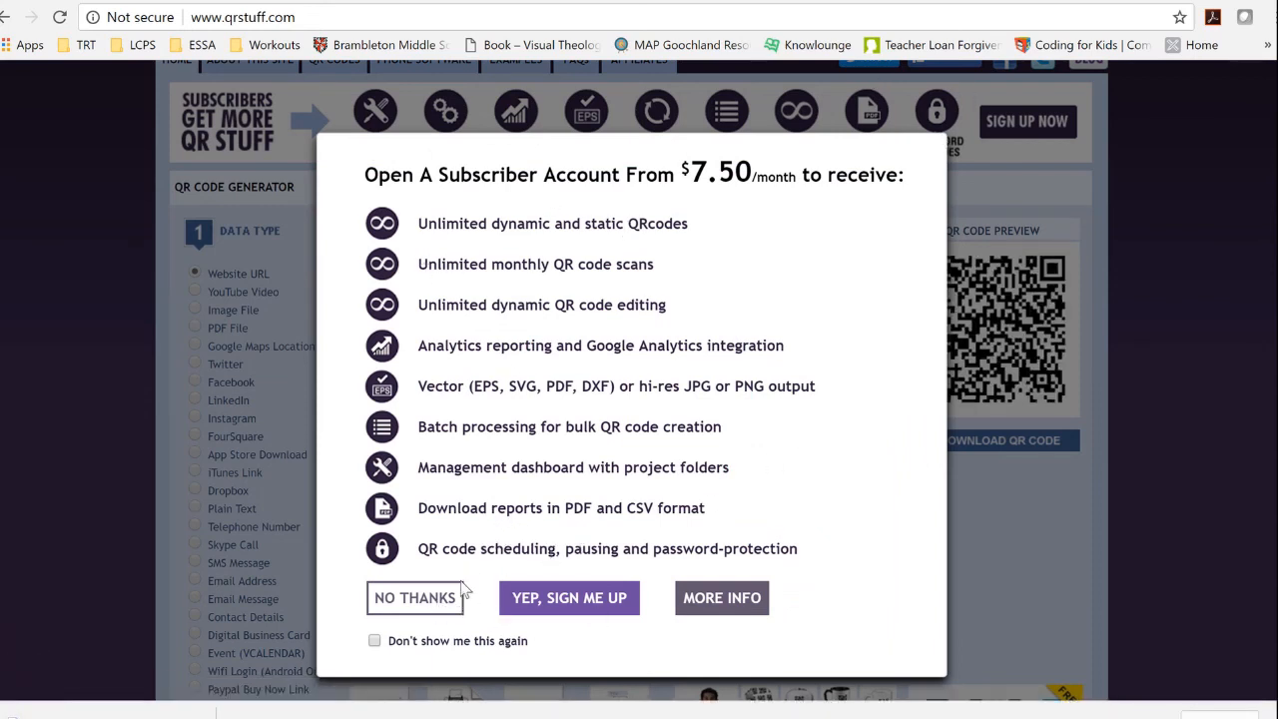
click(444, 599)
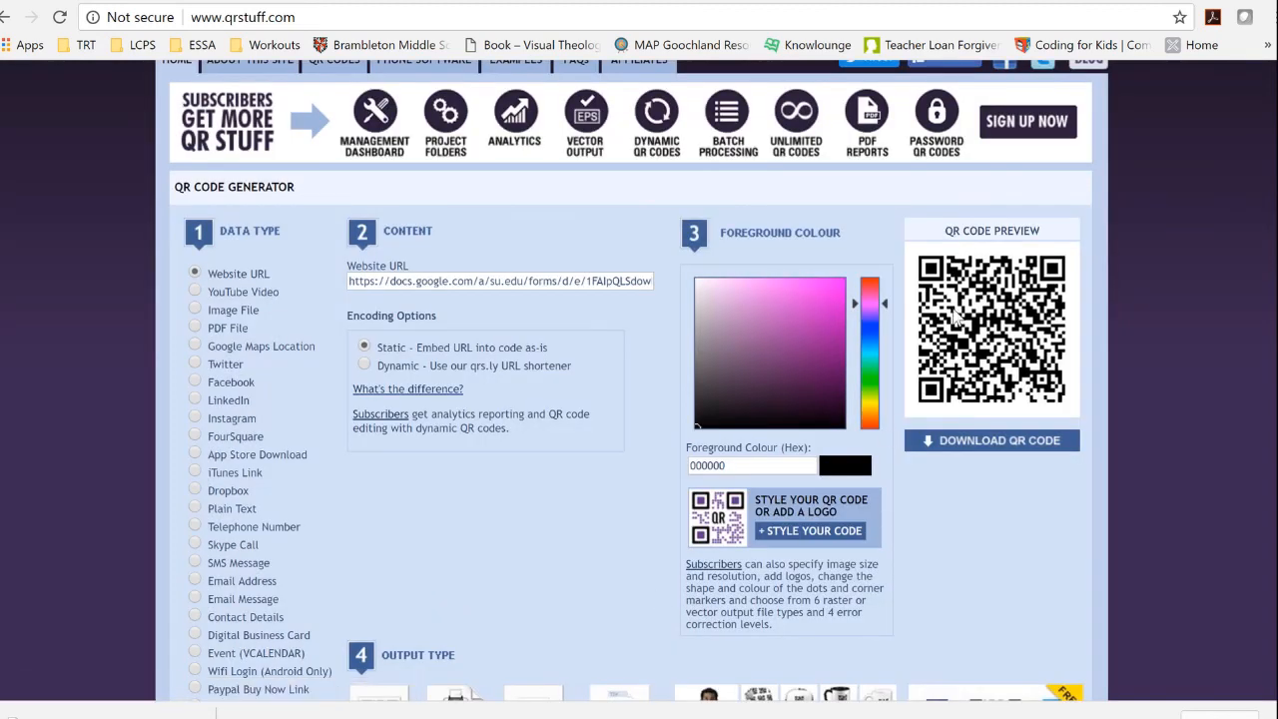